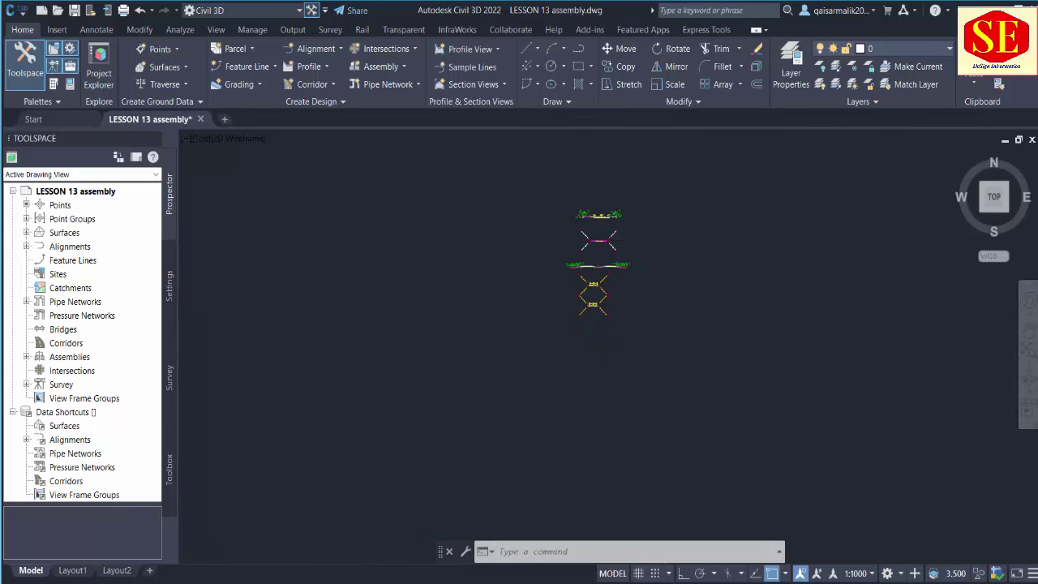
Step: Examine the finished road assemblies in the drawing, from the lanes and curbs of the uppermost section out to its side slopes
scroll(647, 326, "up", 2)
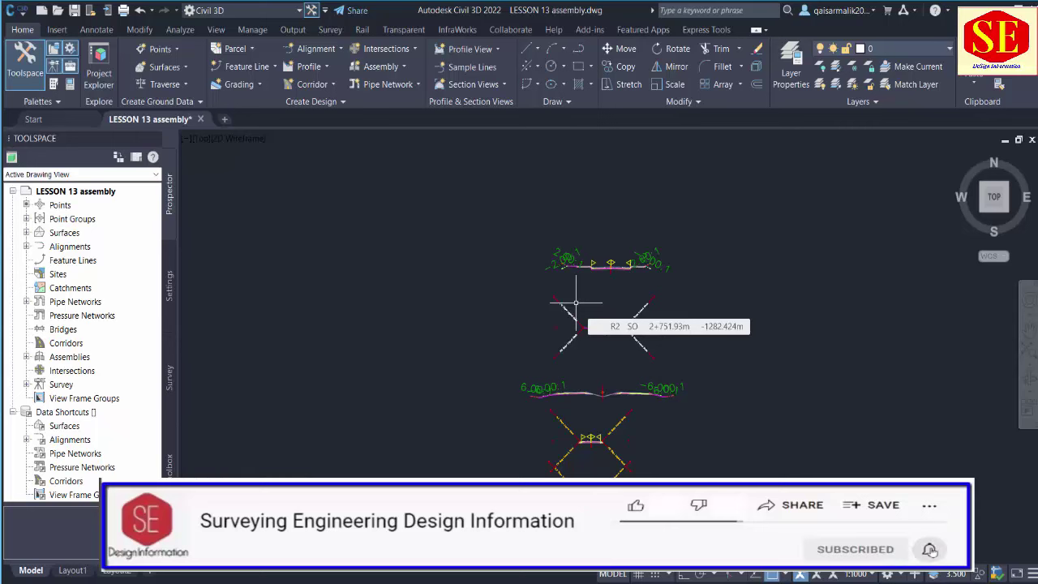
scroll(681, 256, "up", 8)
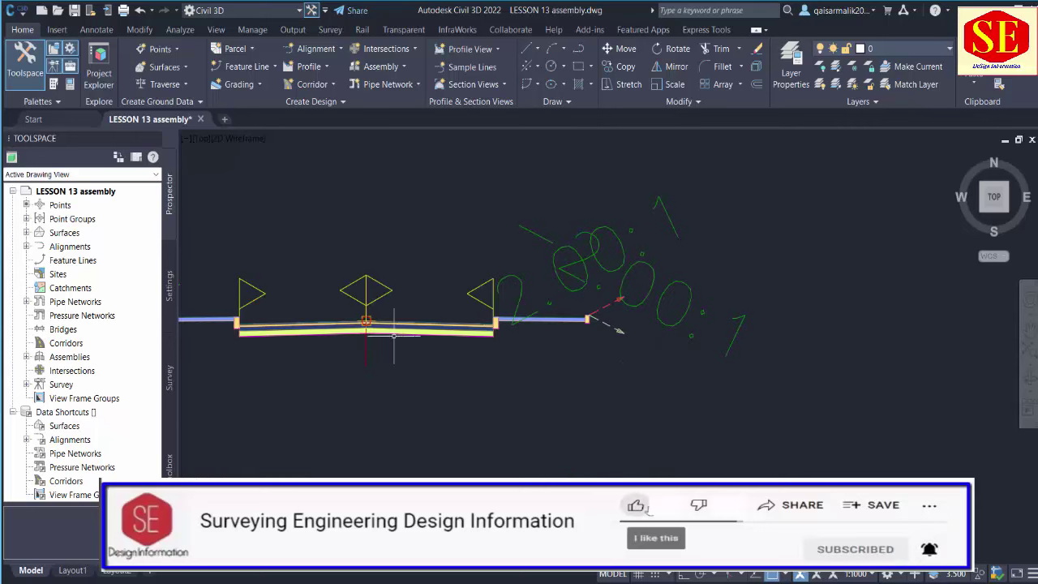
middle_click_drag(355, 344, 511, 325)
scroll(511, 325, "up", 2)
scroll(496, 324, "up", 3)
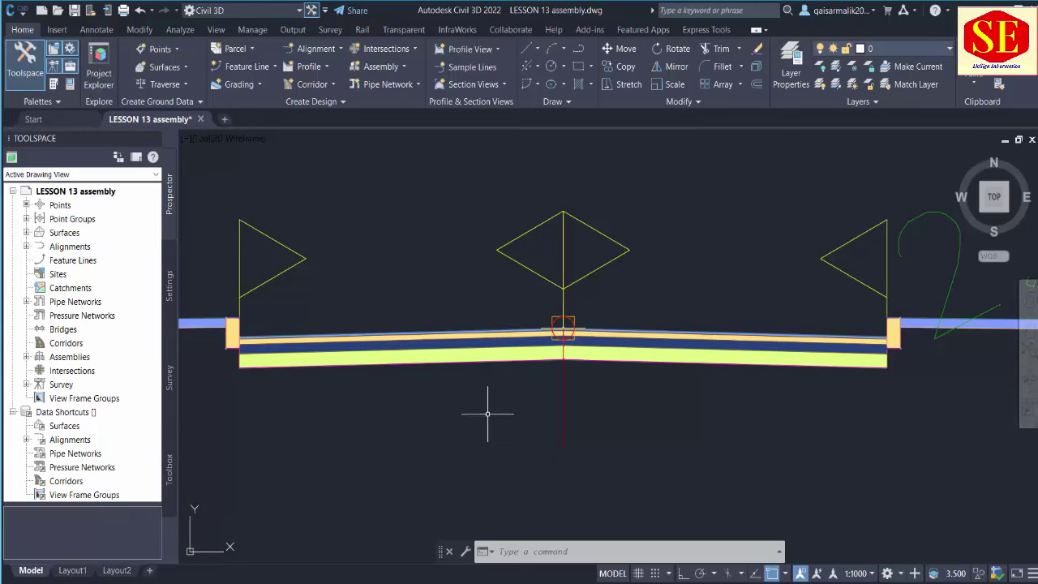
scroll(488, 414, "down", 4)
scroll(604, 389, "up", 4)
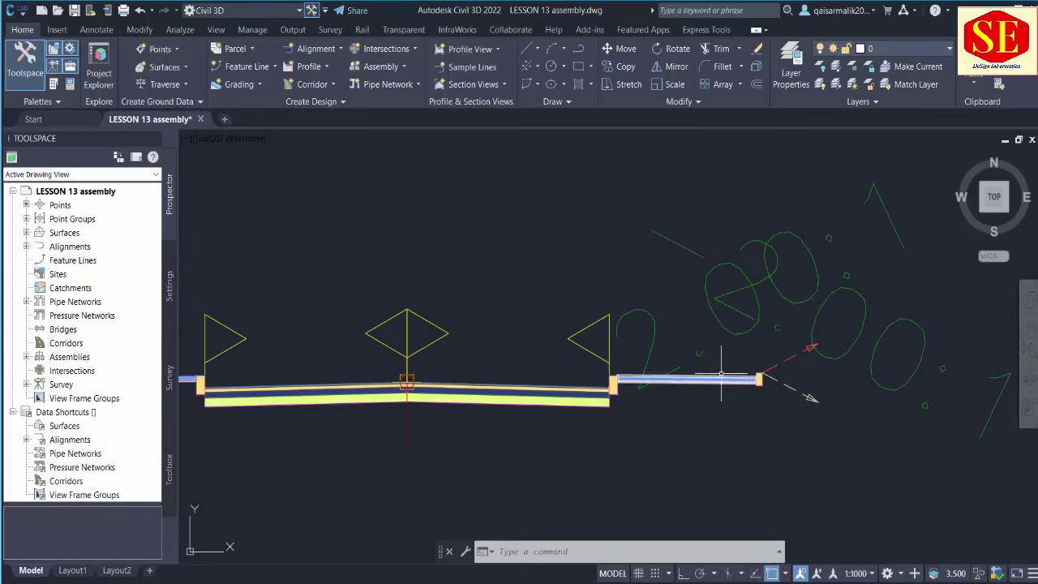
middle_click_drag(591, 424, 772, 398)
scroll(772, 399, "down", 2)
scroll(643, 422, "down", 1)
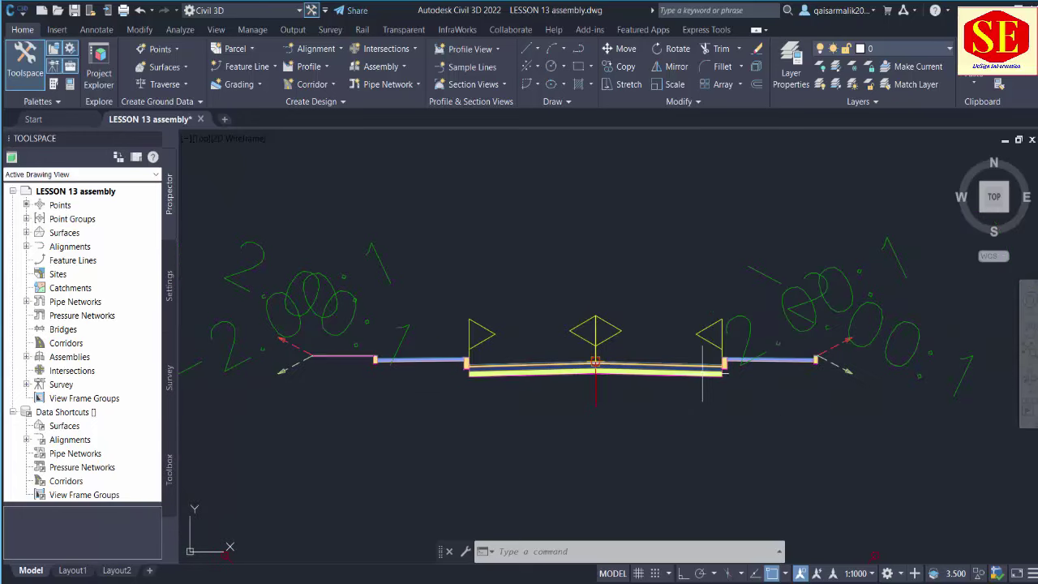
scroll(644, 431, "down", 3)
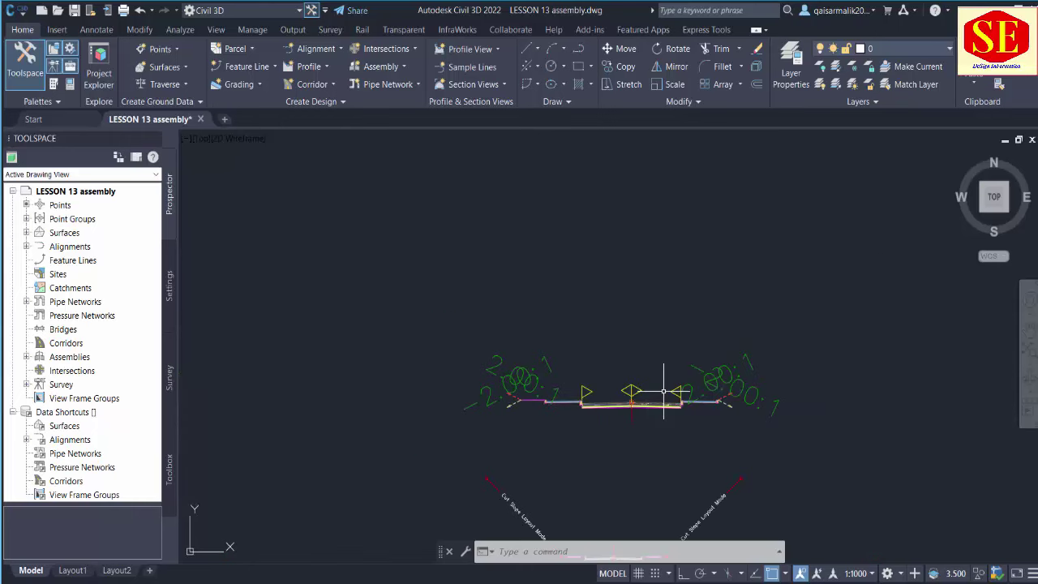
middle_click_drag(664, 393, 592, 292)
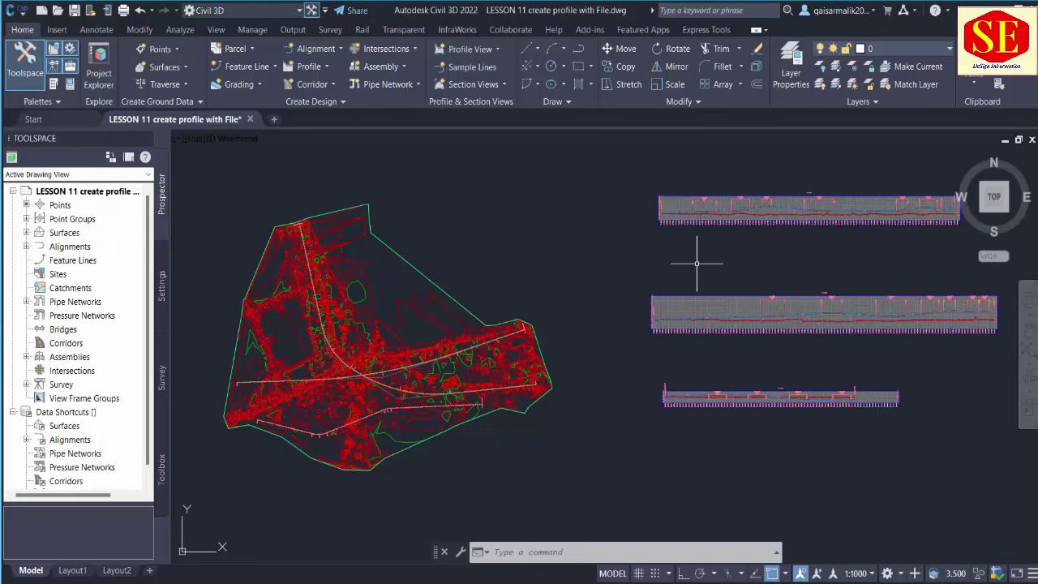
middle_click_drag(725, 283, 665, 308)
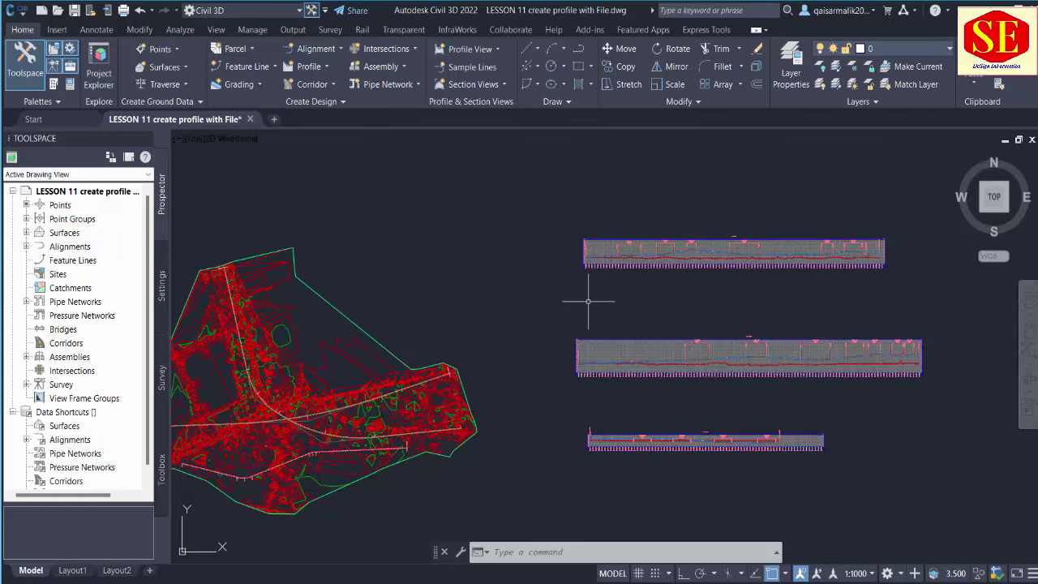
scroll(568, 212, "down", 2)
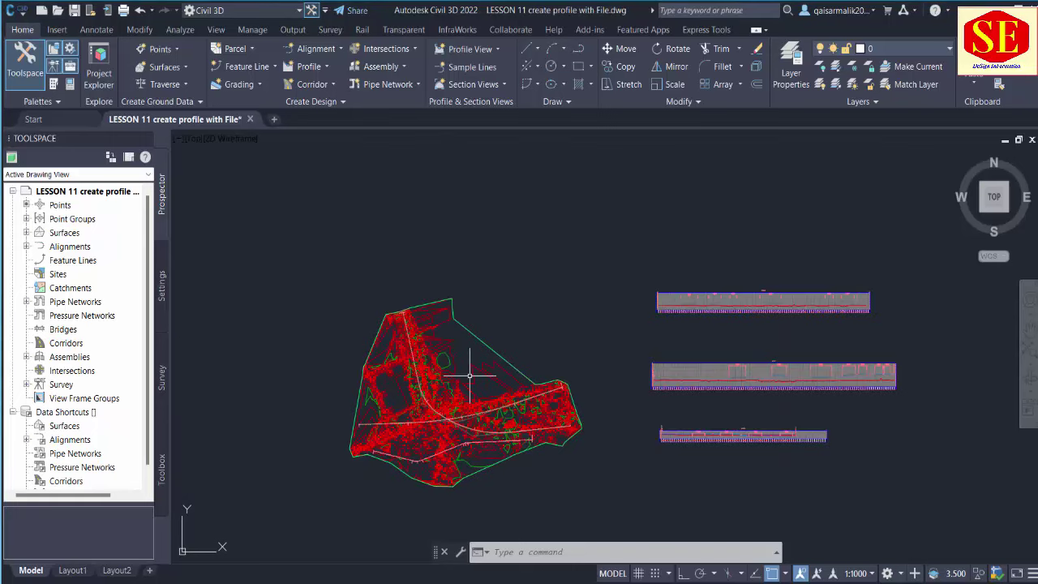
mouse_move(469, 375)
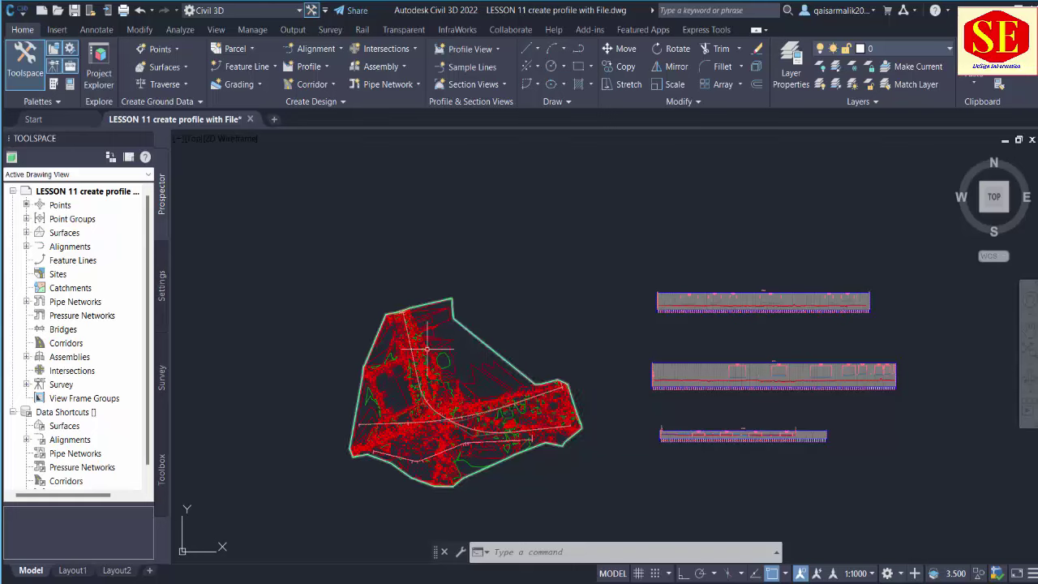
left_click(383, 66)
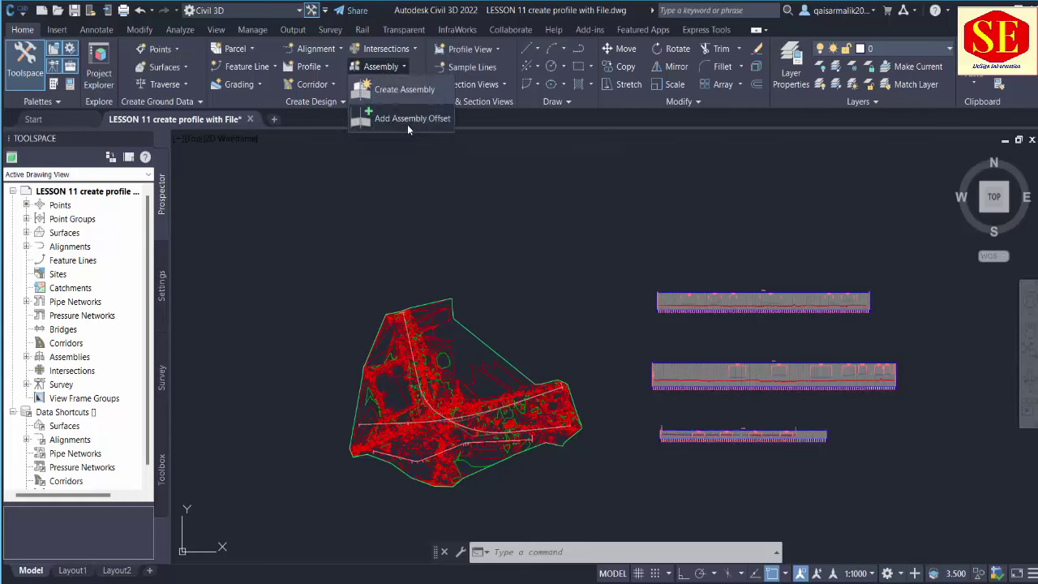
left_click(368, 163)
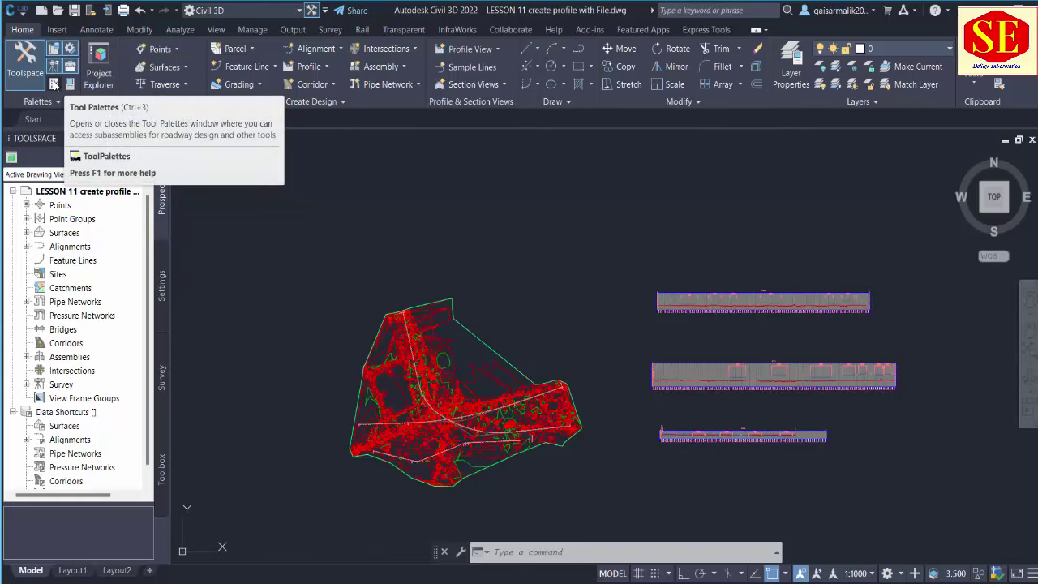
Step: Show the Tool Palettes with the metric subassemblies and look through the ready-made common, intersection and roundabout assemblies
left_click(53, 84)
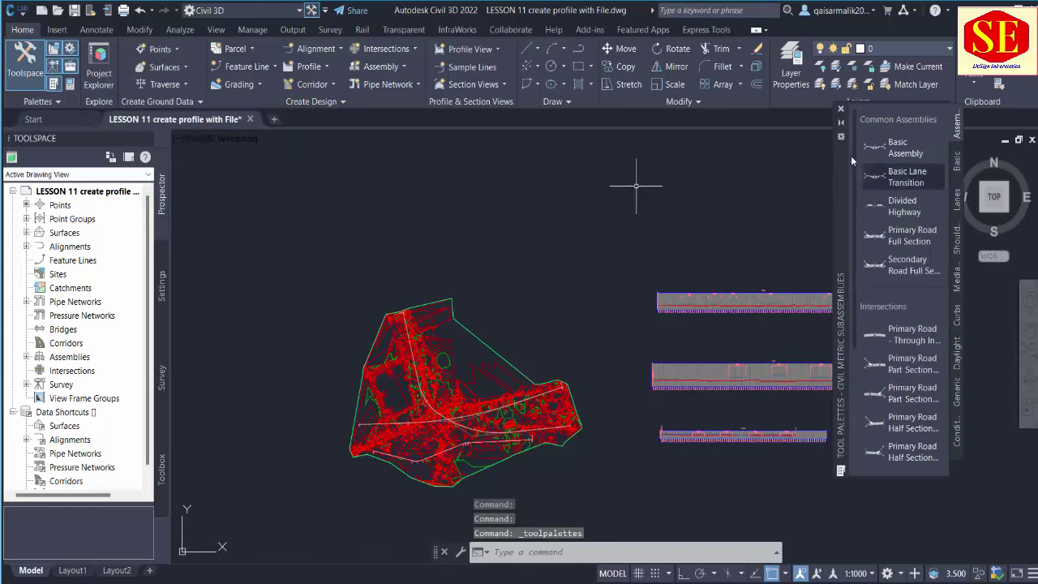
scroll(901, 191, "down", 3)
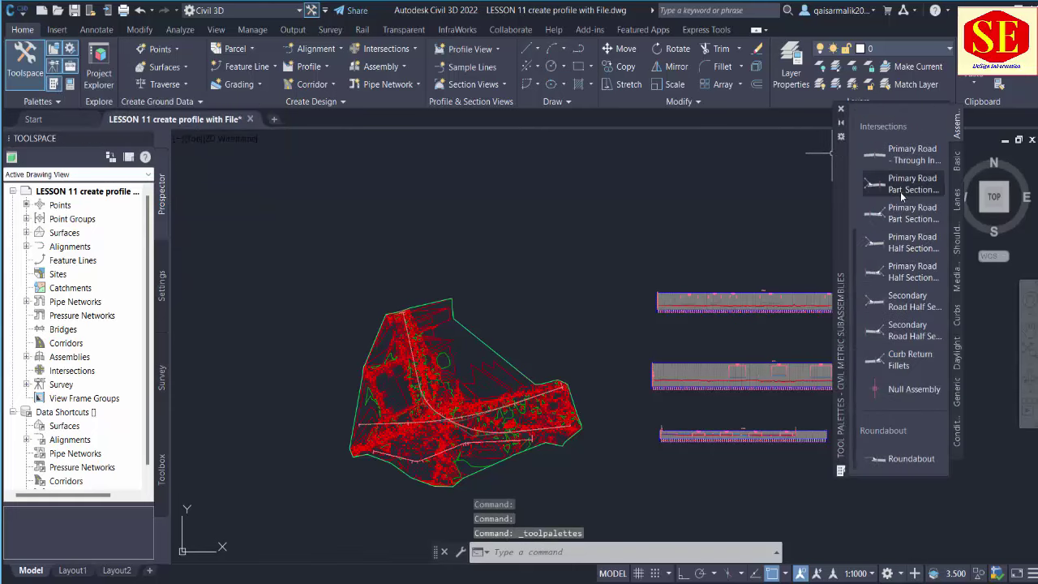
scroll(905, 349, "up", 3)
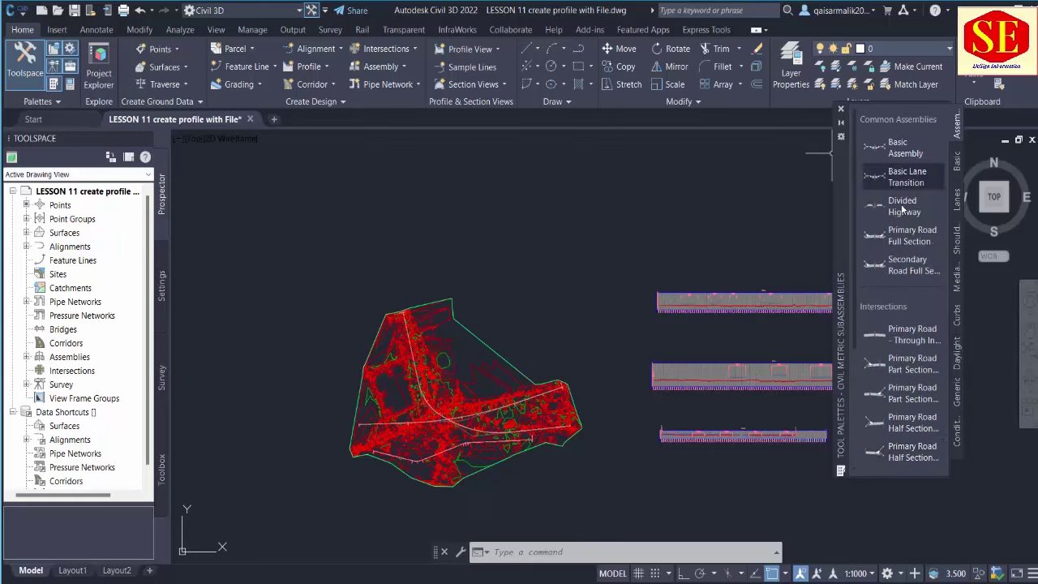
scroll(903, 279, "down", 3)
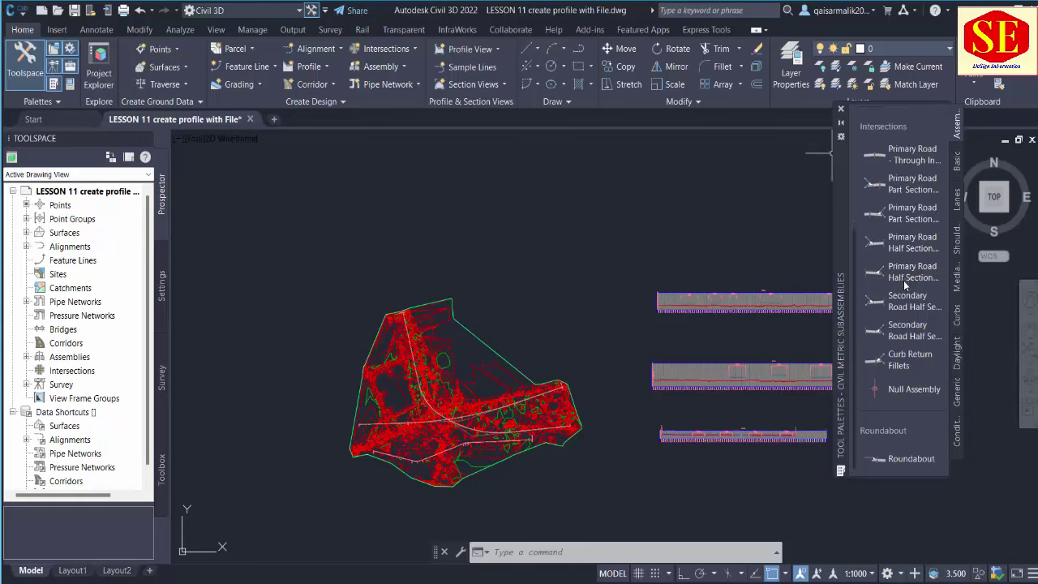
scroll(900, 260, "up", 3)
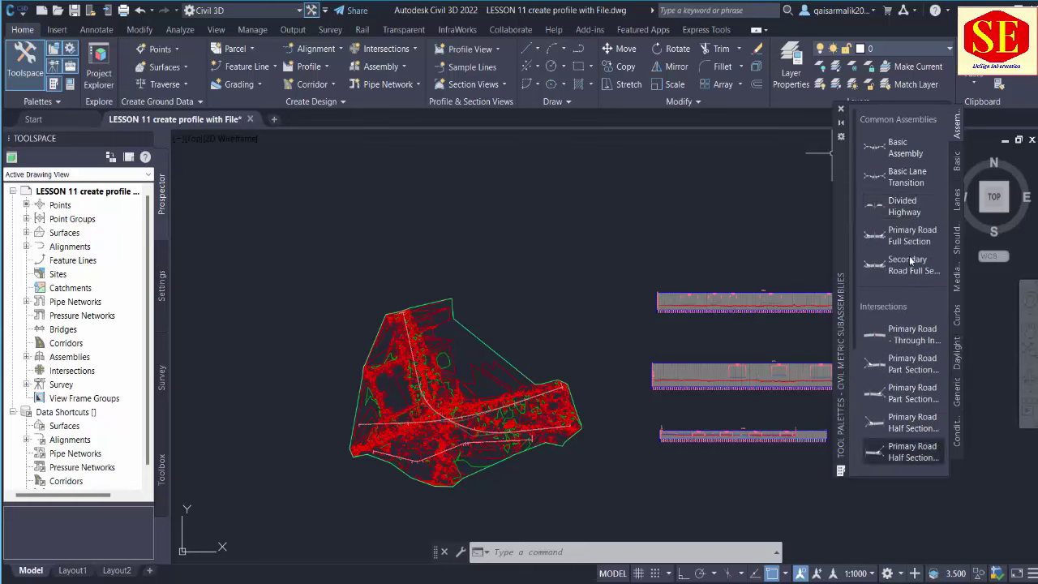
Step: Examine the metric subassemblies offered for Basic, Lanes, Shoulders, Medians, Curbs, Daylight, Generic and Conditional
left_click(957, 160)
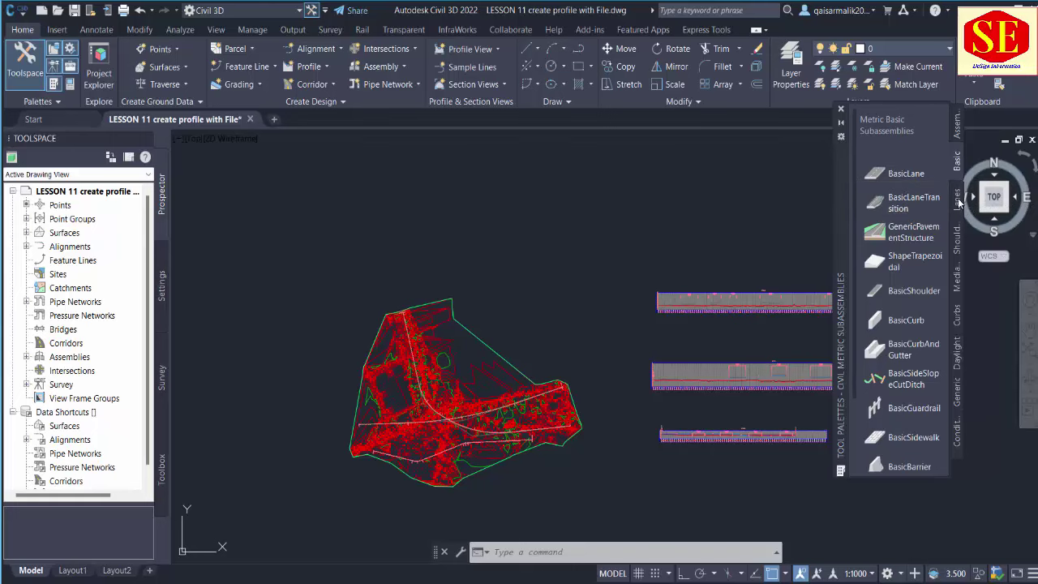
left_click(958, 198)
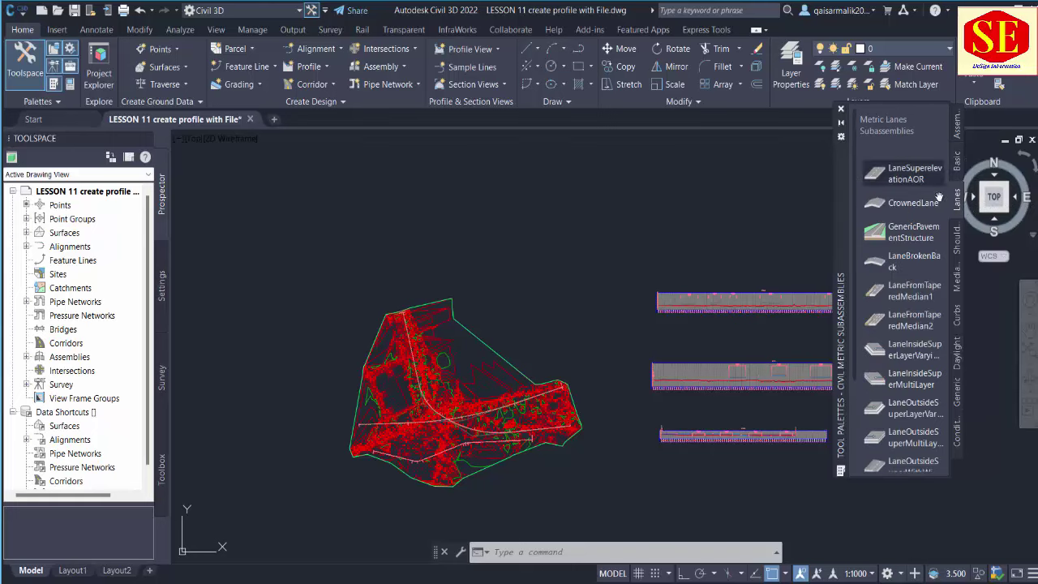
left_click(958, 237)
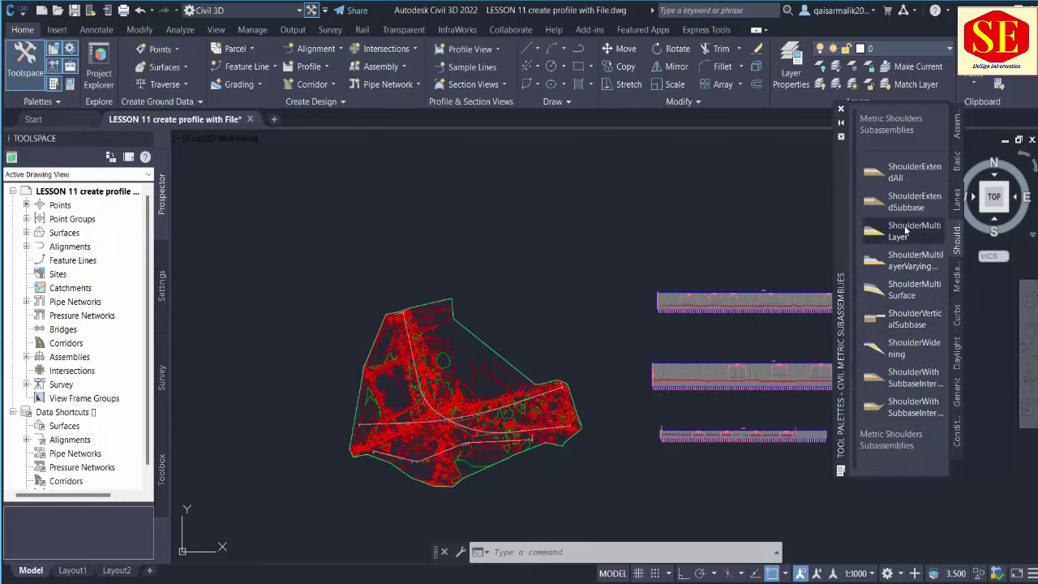
left_click(958, 283)
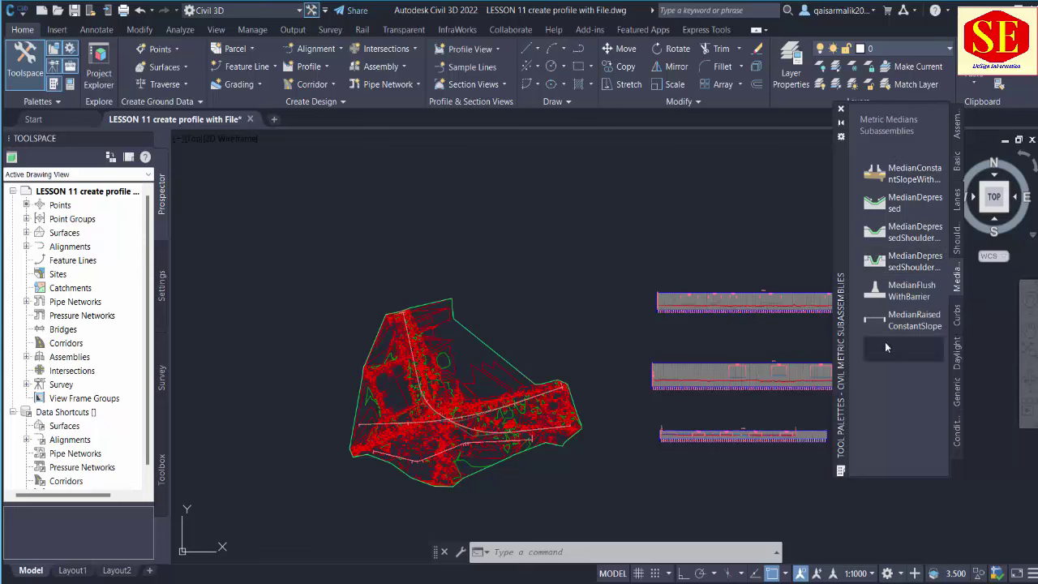
left_click(958, 328)
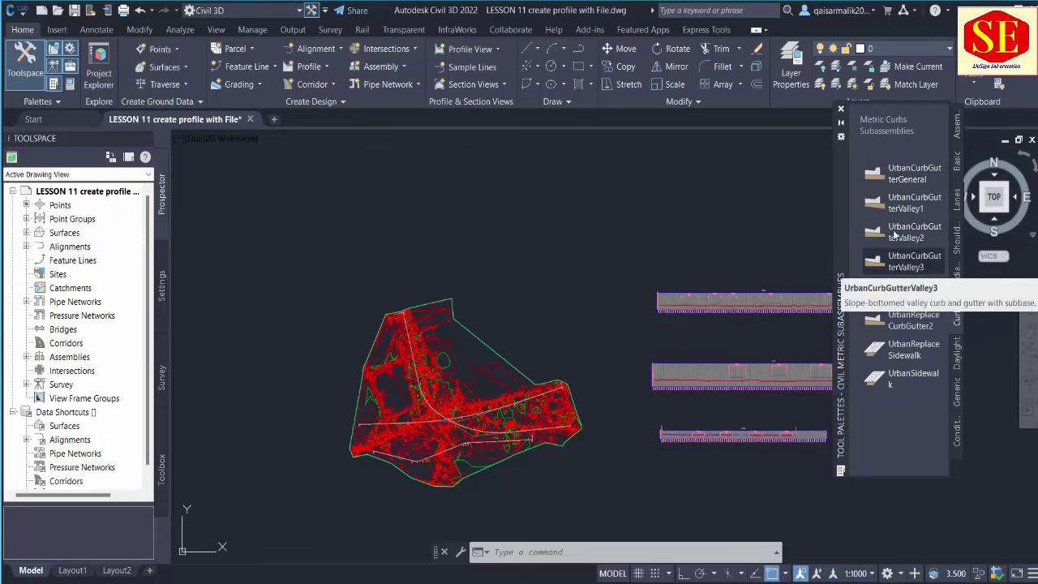
left_click(959, 369)
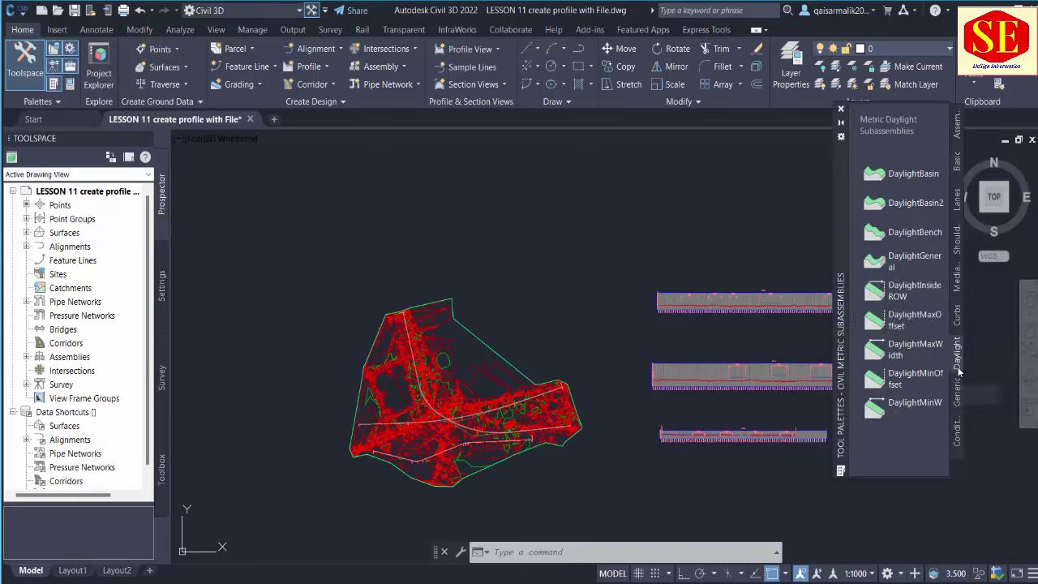
scroll(910, 213, "down", 3)
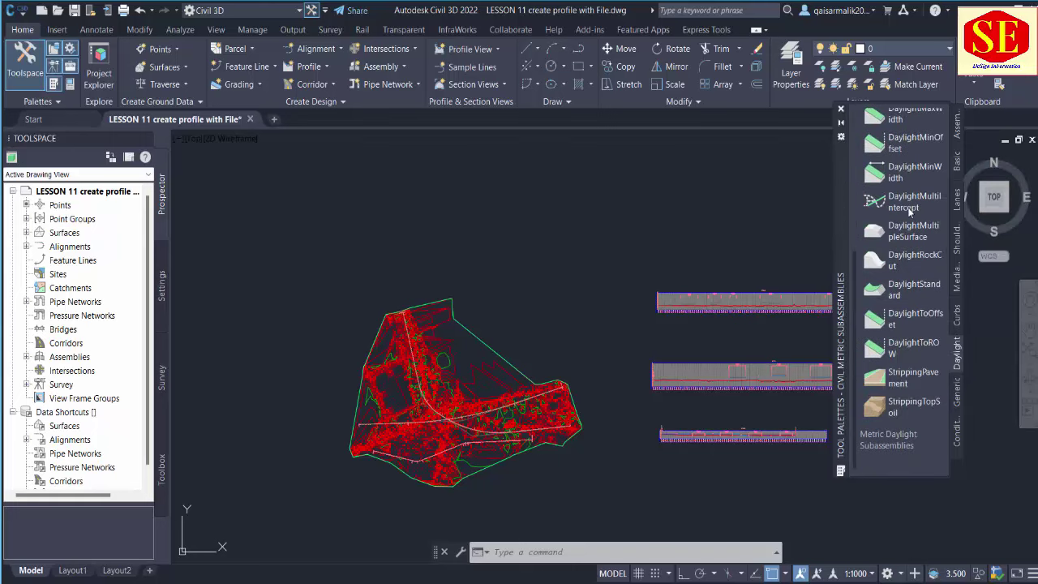
left_click(957, 392)
scroll(900, 292, "down", 3)
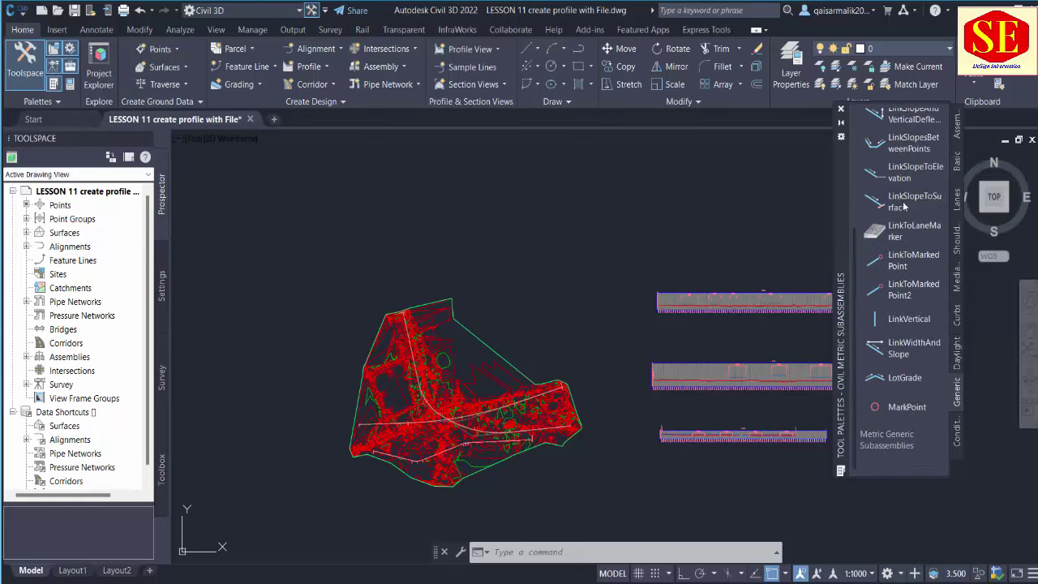
left_click(957, 434)
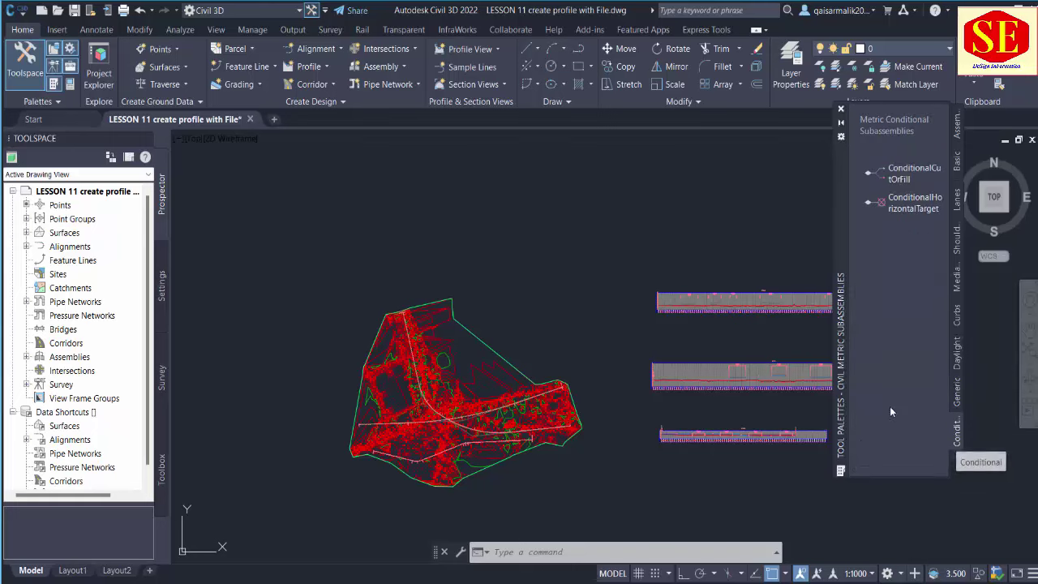
Step: Insert the ready-made Basic Assembly in the empty space between the surface and the profile views
left_click(957, 128)
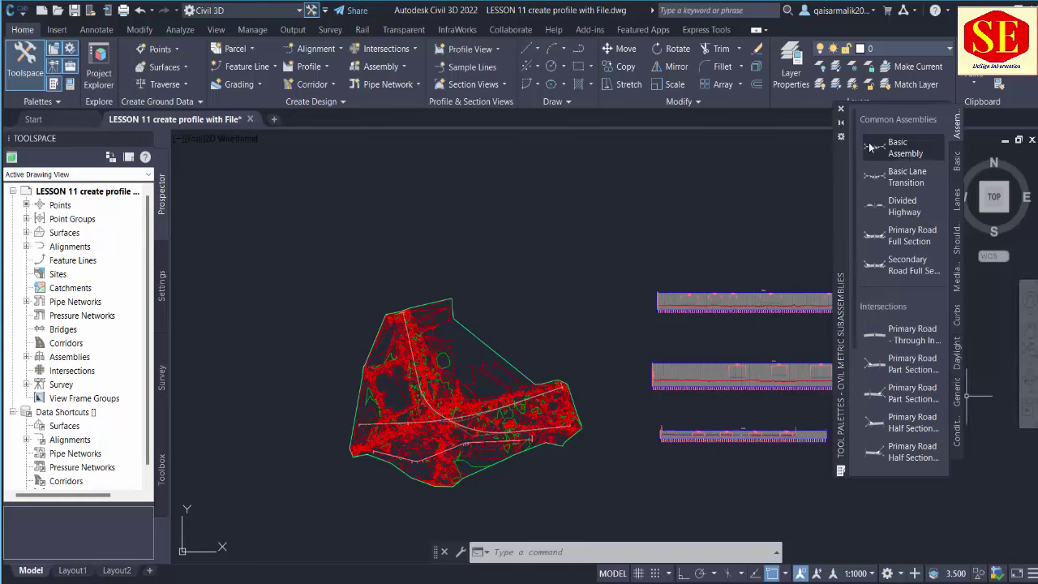
left_click(904, 149)
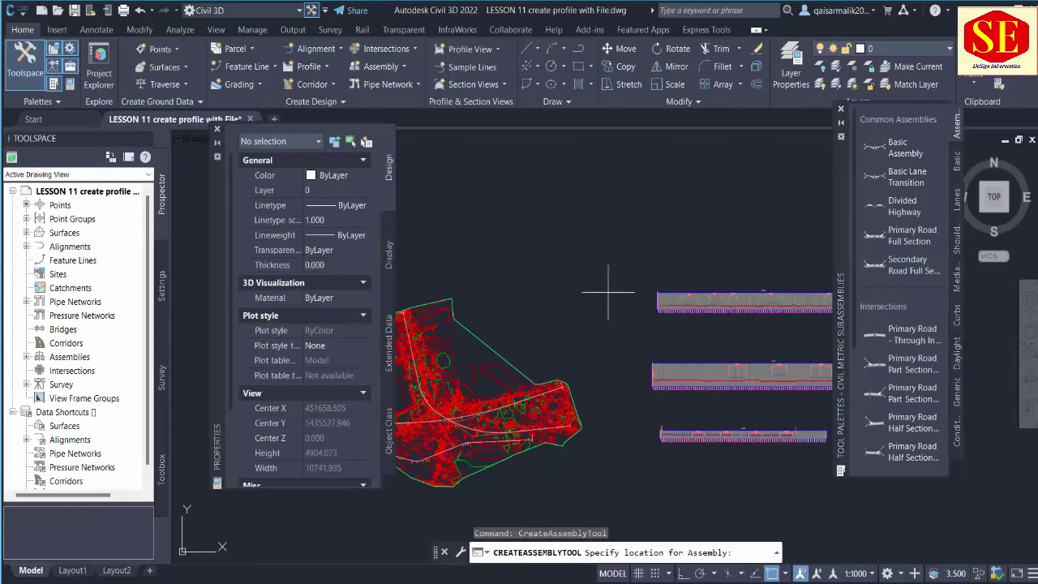
scroll(537, 306, "up", 3)
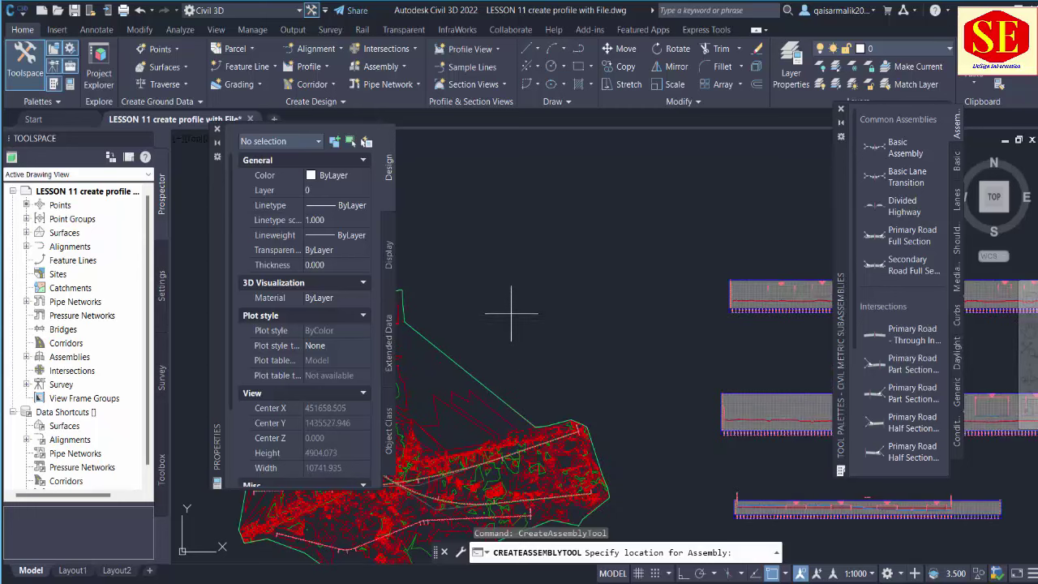
left_click(560, 309)
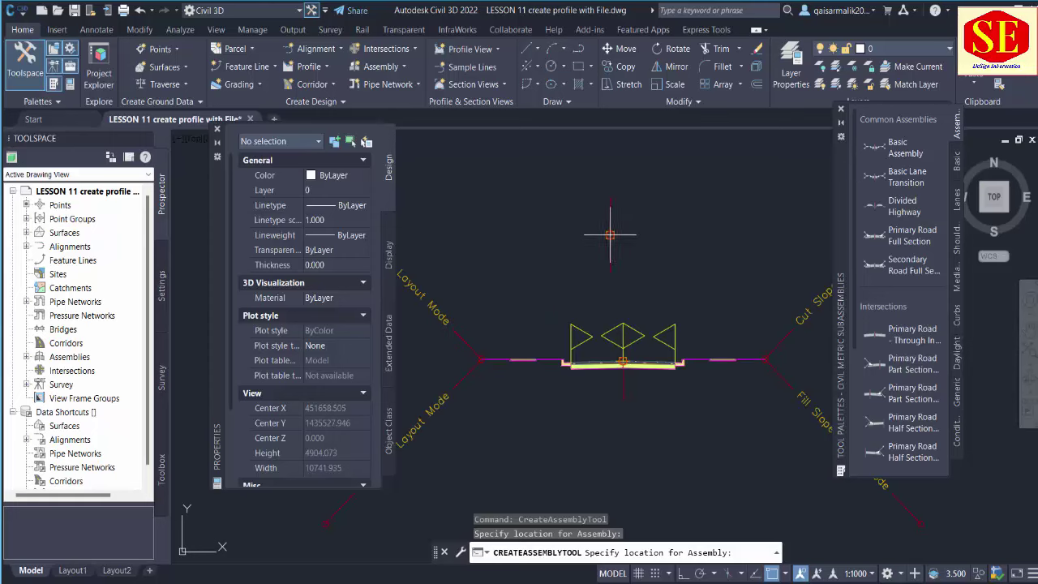
scroll(603, 181, "down", 5)
left_click(604, 400)
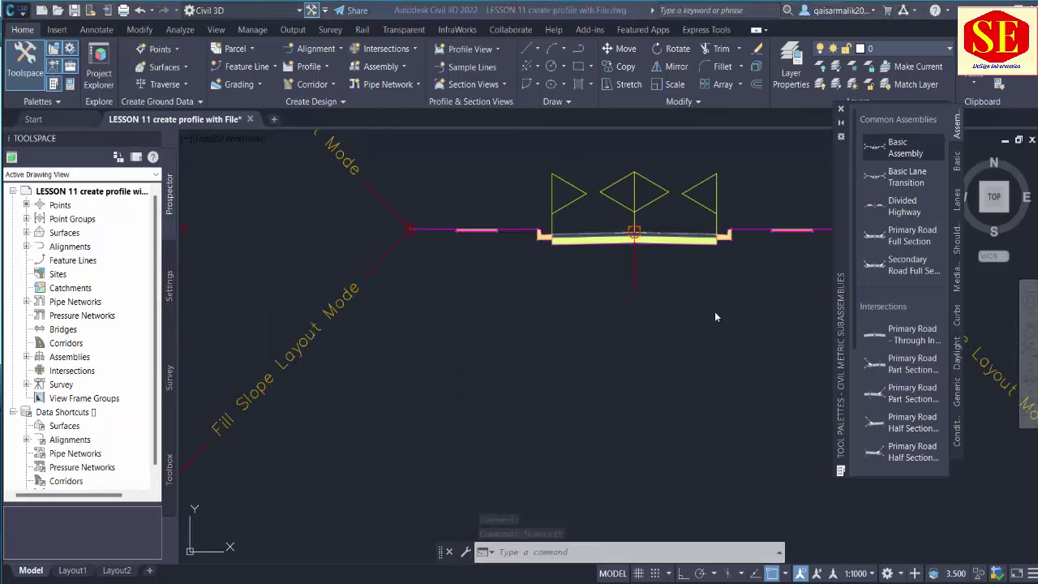
Step: Inspect the placed Basic Assembly and its properties, closing the properties and clearing the selection when done
middle_click_drag(662, 244, 474, 332)
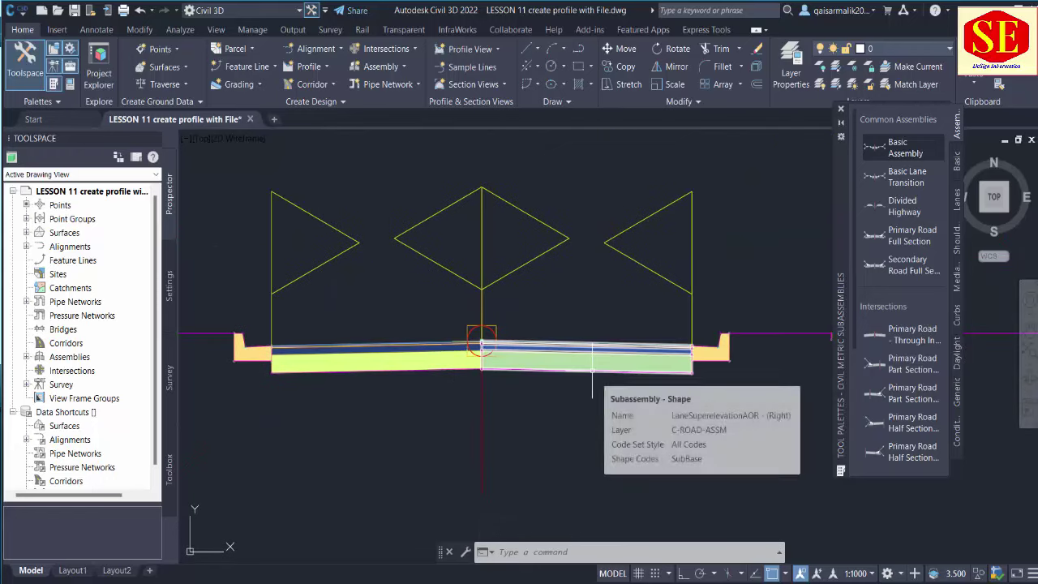
scroll(592, 373, "down", 3)
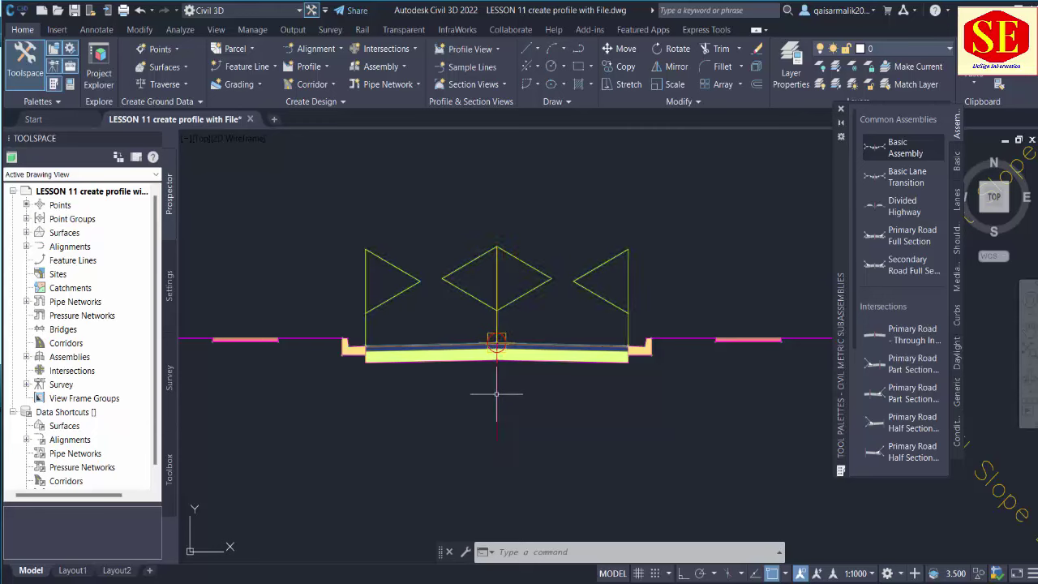
left_click(496, 394)
double_click(496, 394)
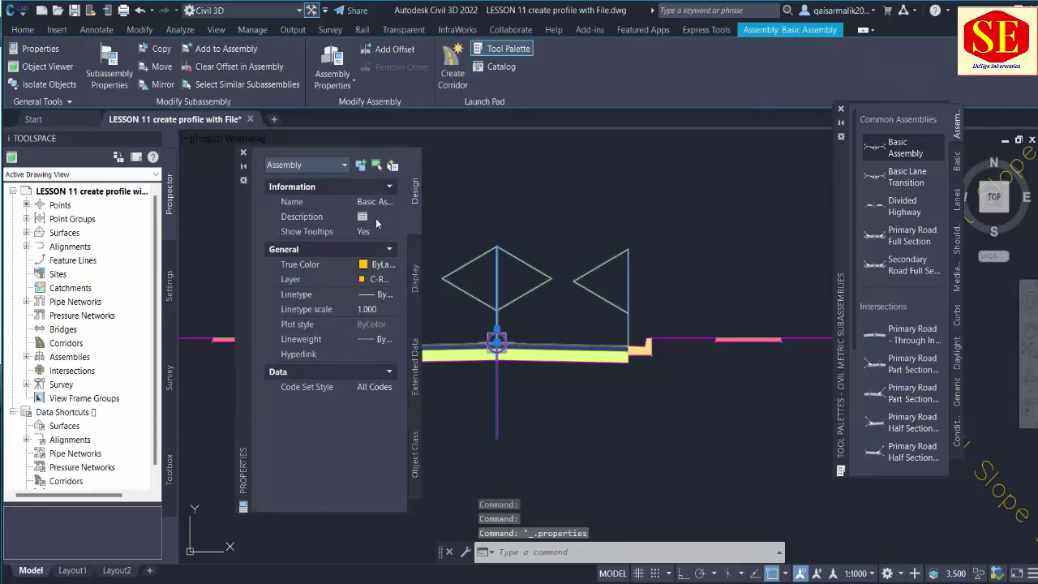
key("Escape")
key("Escape")
left_click(244, 153)
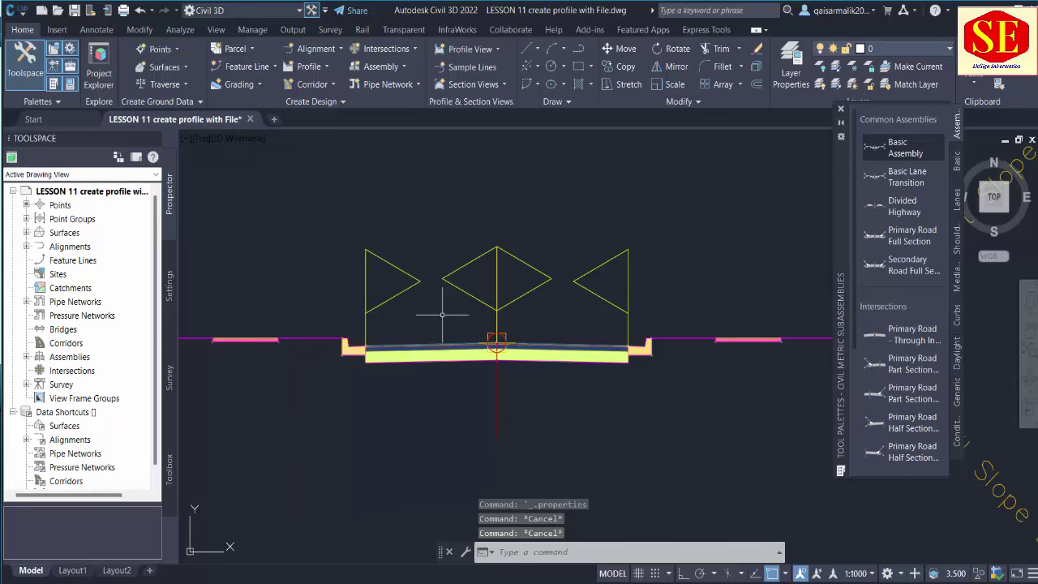
Step: Display the properties of the Basic Assembly through its baseline and clear the selection, leaving the properties open
left_click(497, 395)
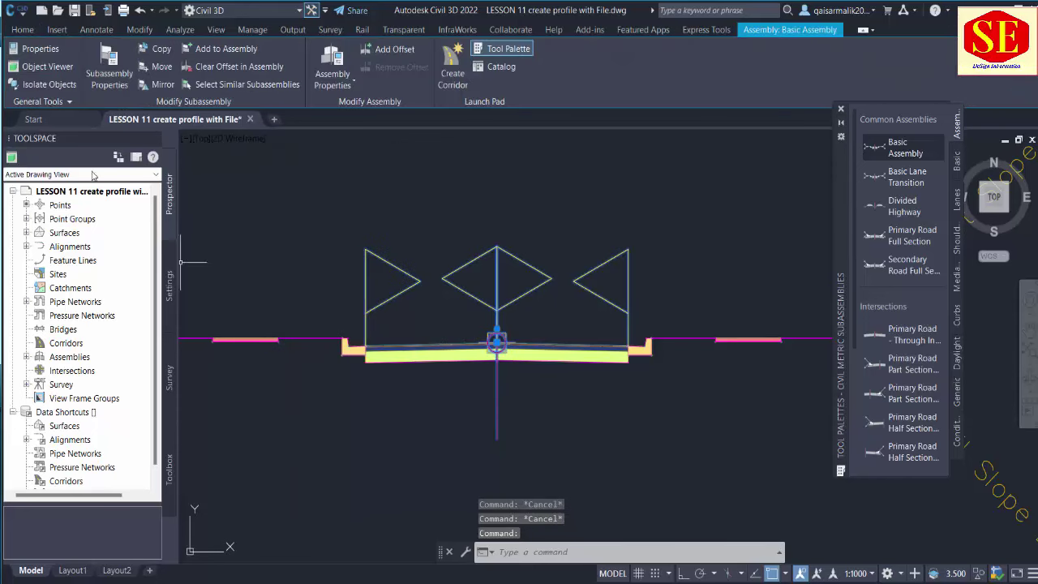
left_click(37, 49)
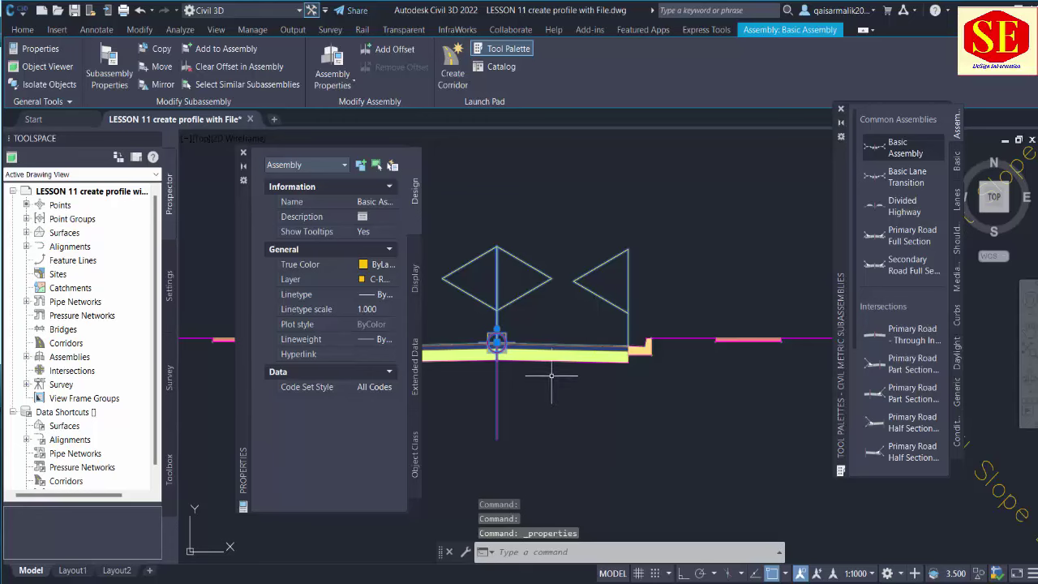
key("Escape")
middle_click_drag(519, 329, 632, 295)
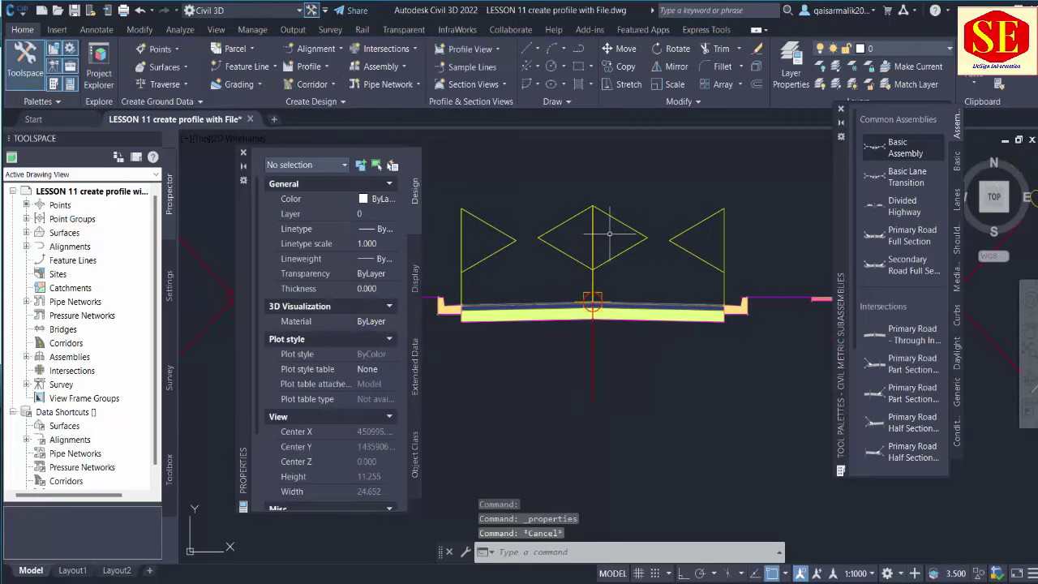
scroll(375, 361, "down", 3)
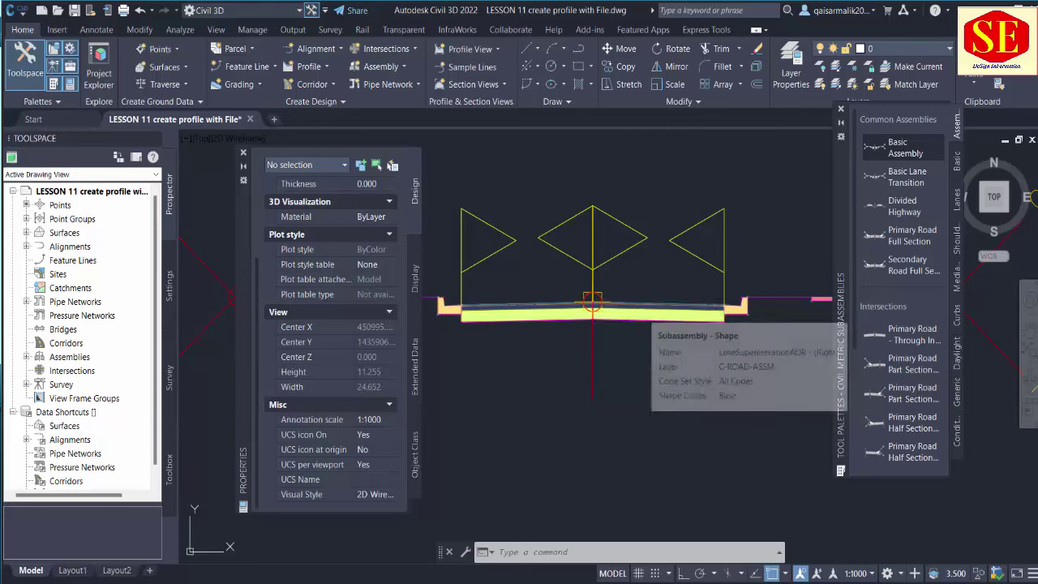
Step: Select both lane subassemblies and examine their shared parameters such as width, slope and layer depths, clearing the selection when done
left_click(636, 312)
left_click(531, 306)
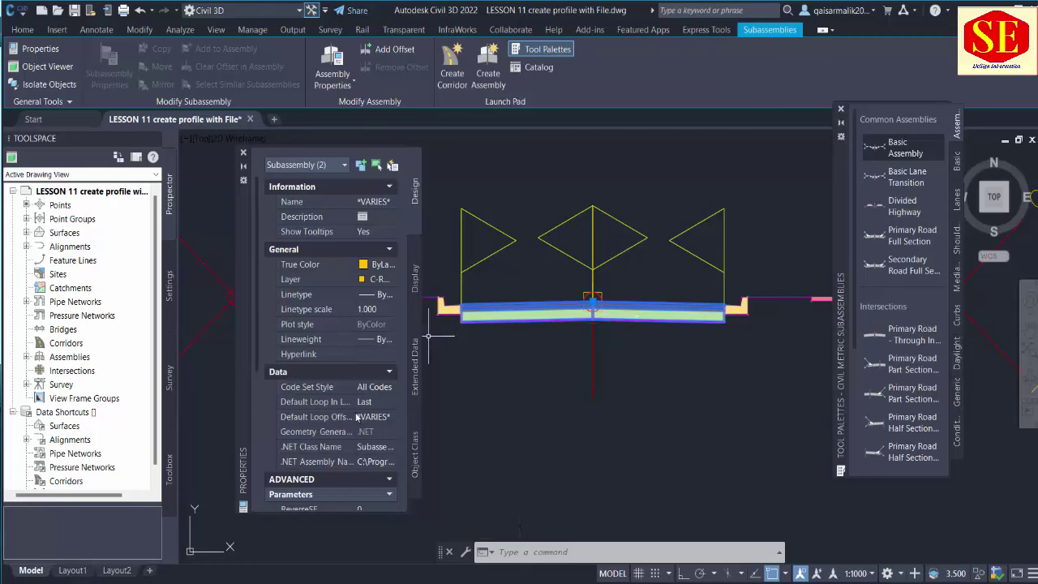
scroll(337, 416, "down", 3)
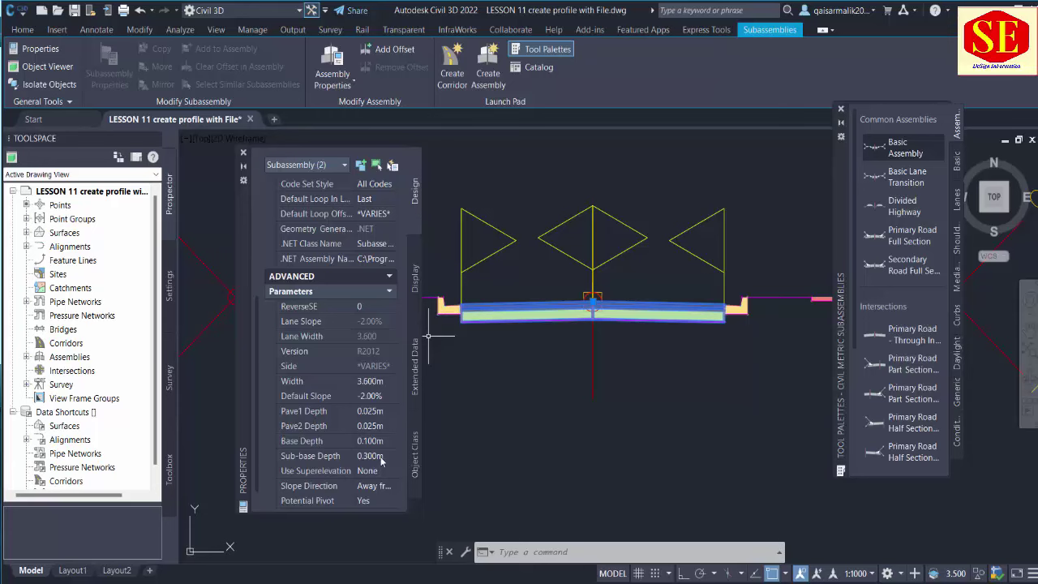
scroll(365, 483, "down", 1)
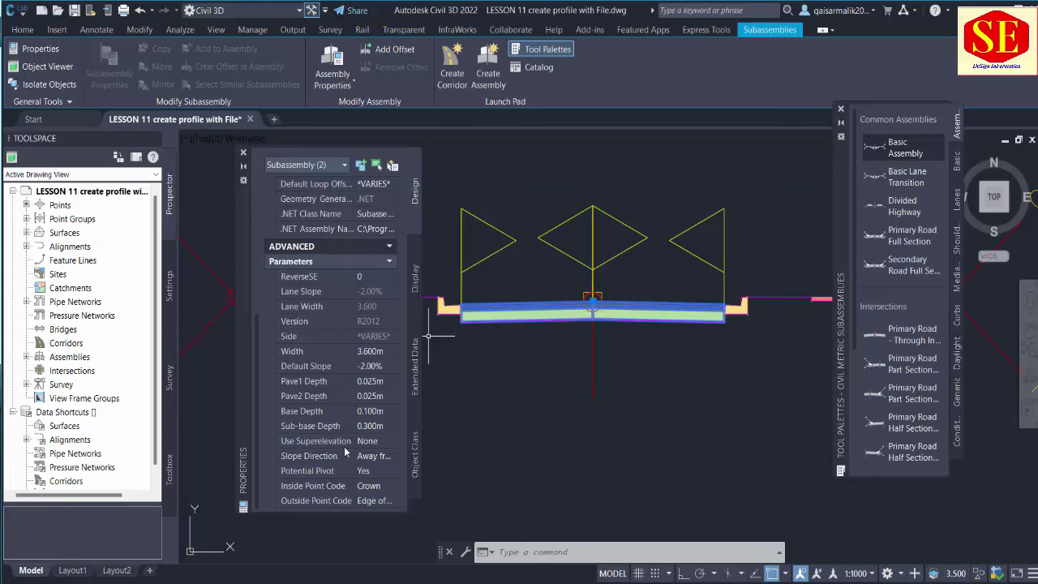
key("Escape")
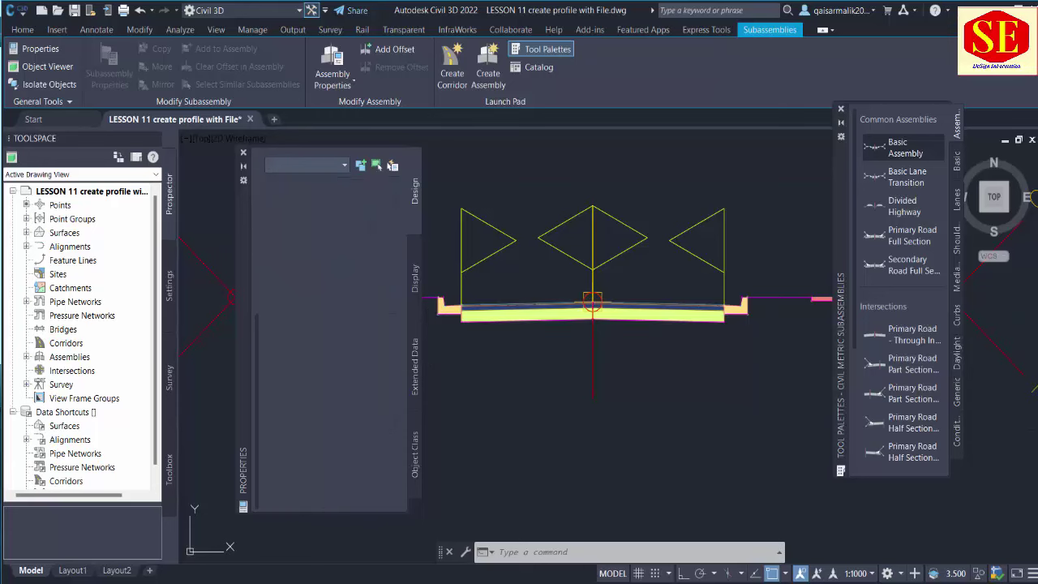
Step: Select only the right lane subassembly and examine its side, width, default slope and pavement depth parameters
left_click(671, 345)
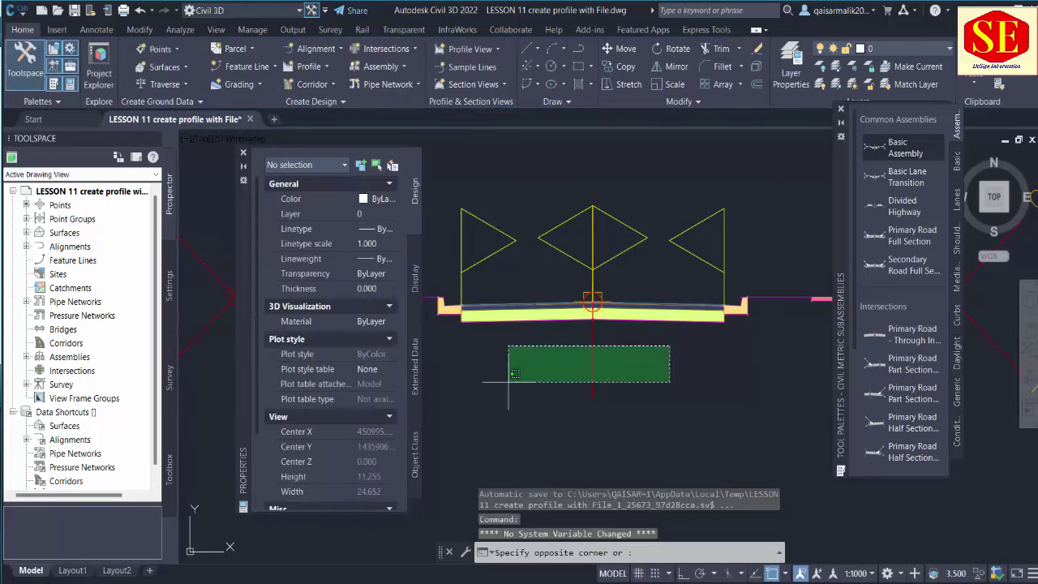
key("Escape")
left_click(645, 309)
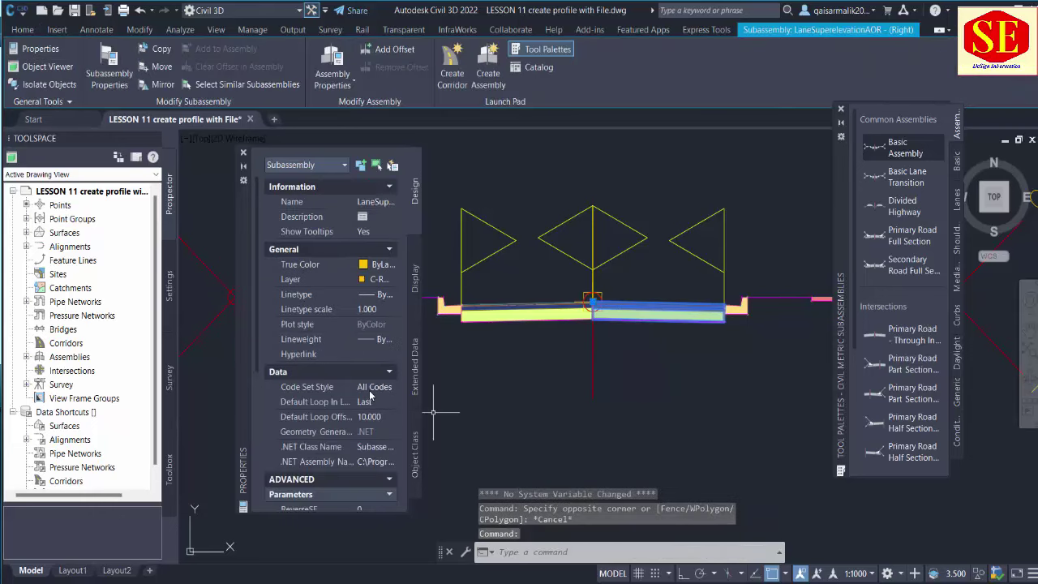
scroll(373, 397, "down", 3)
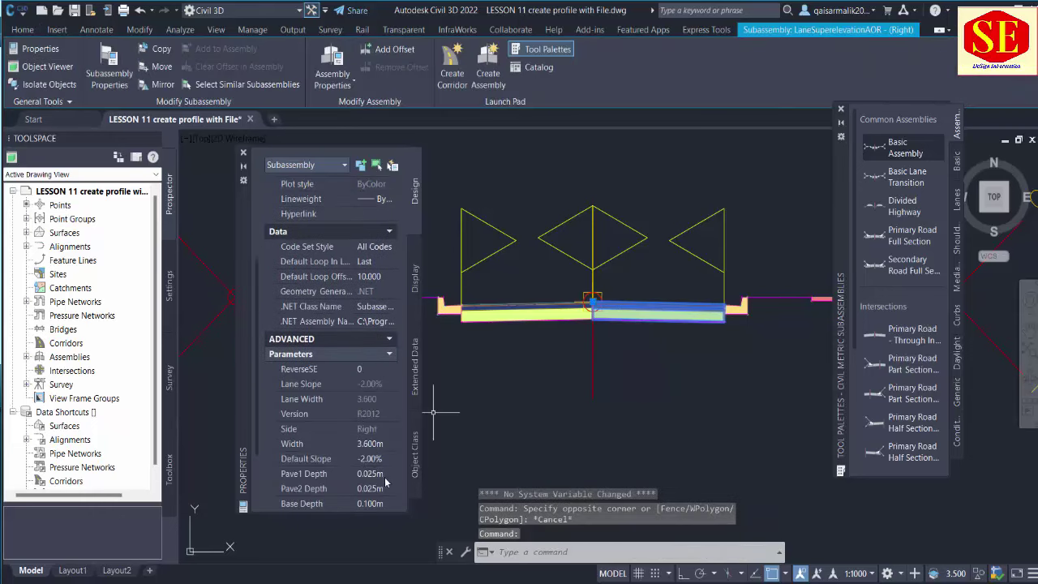
scroll(372, 375, "up", 2)
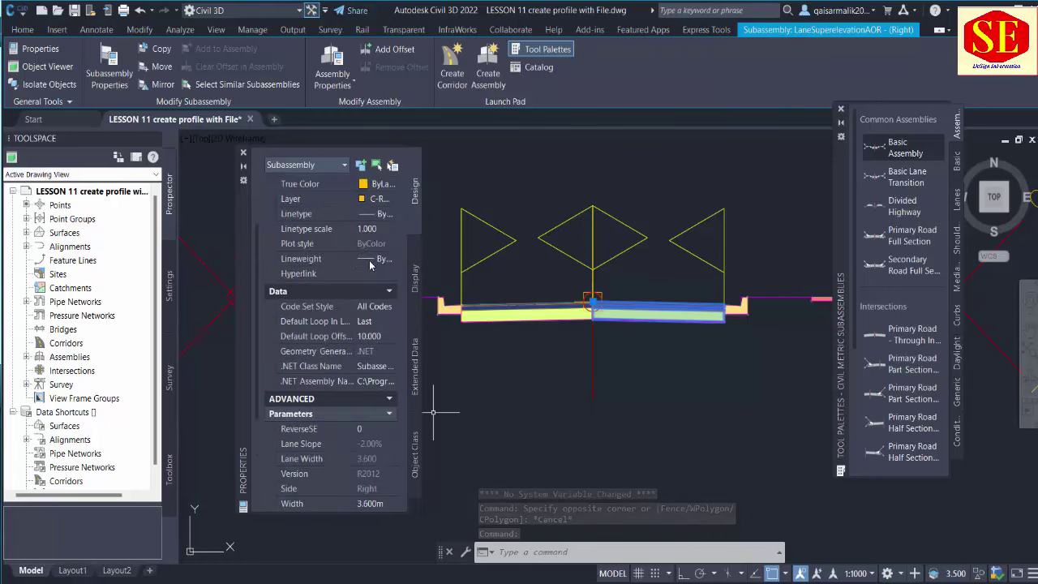
scroll(365, 324, "down", 2)
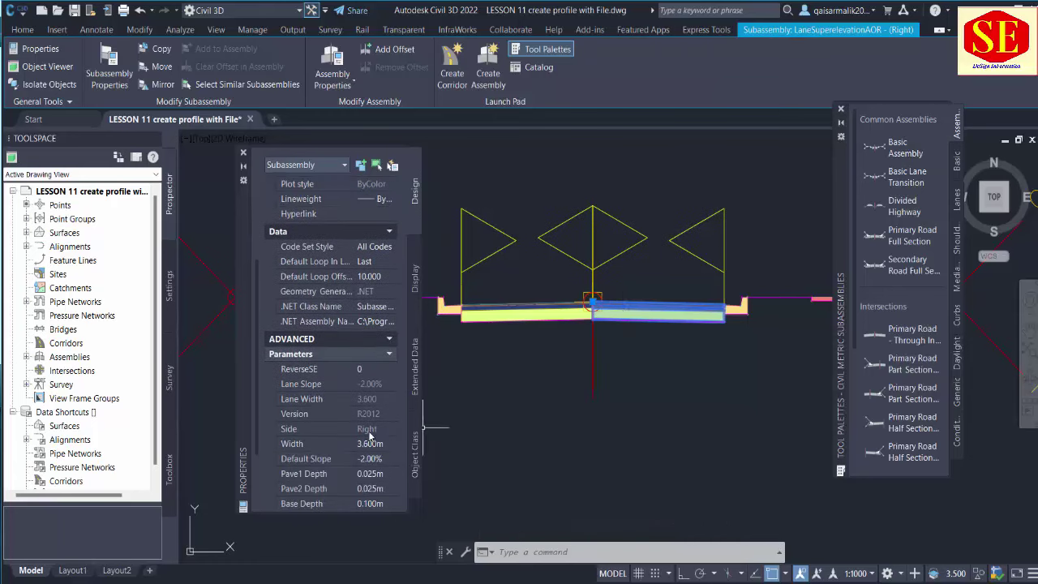
Step: Select only the left lane subassembly and set its width to 7.3 m
left_click(542, 309)
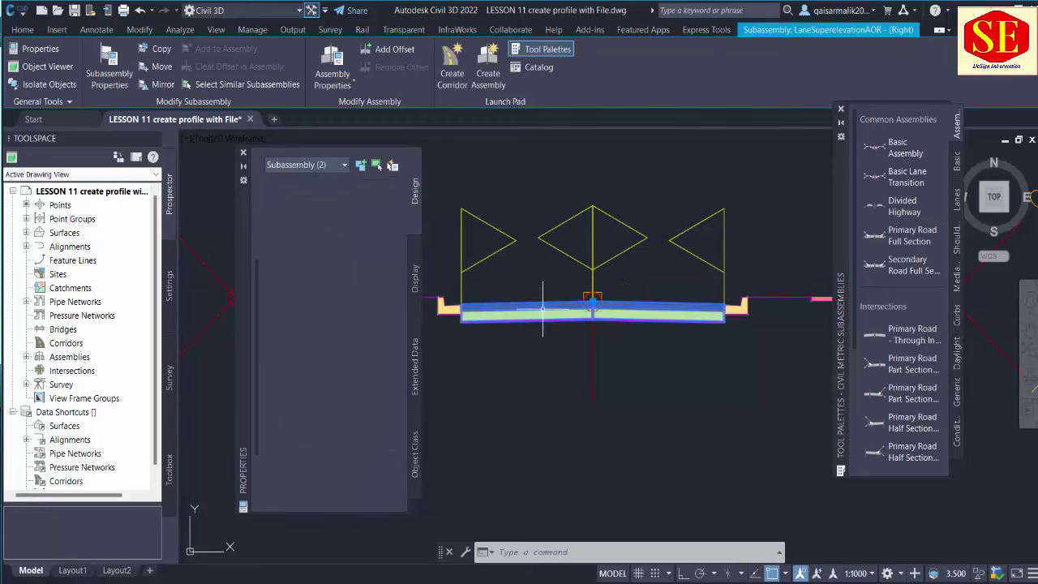
key("Escape")
key("Escape")
left_click(540, 308)
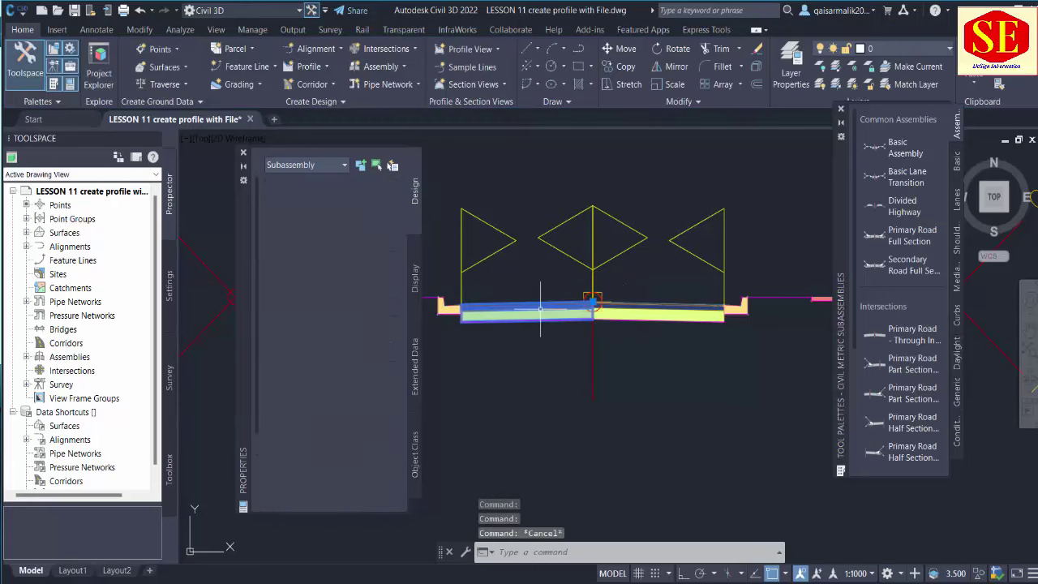
scroll(389, 432, "down", 5)
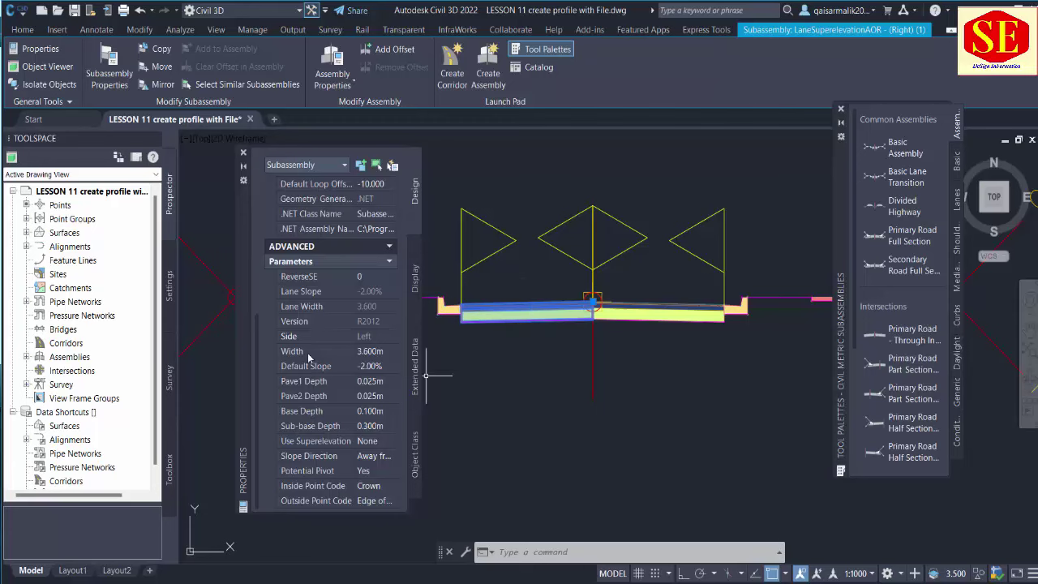
left_click(369, 353)
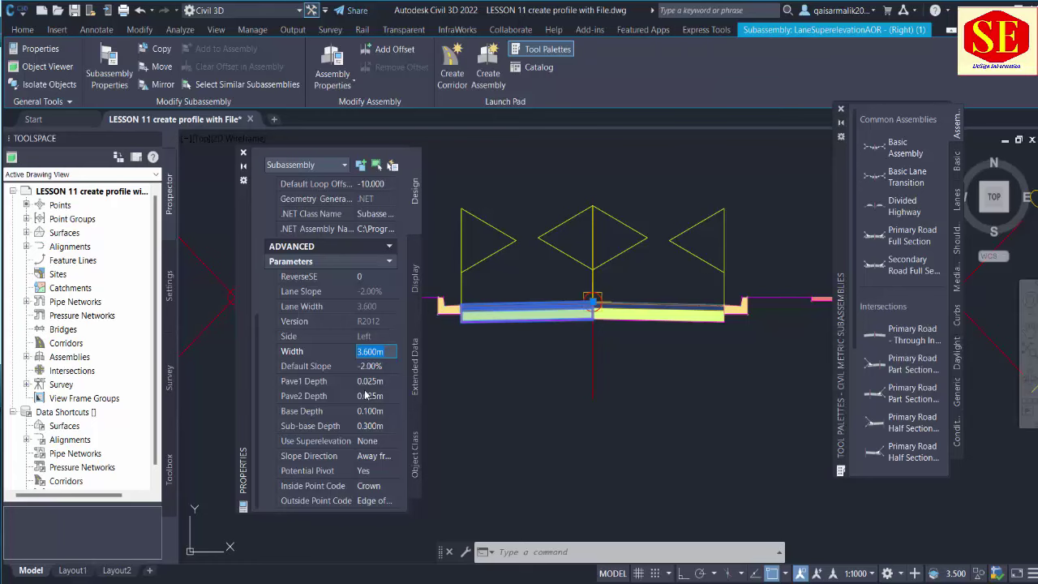
type("7.3")
left_click(370, 366)
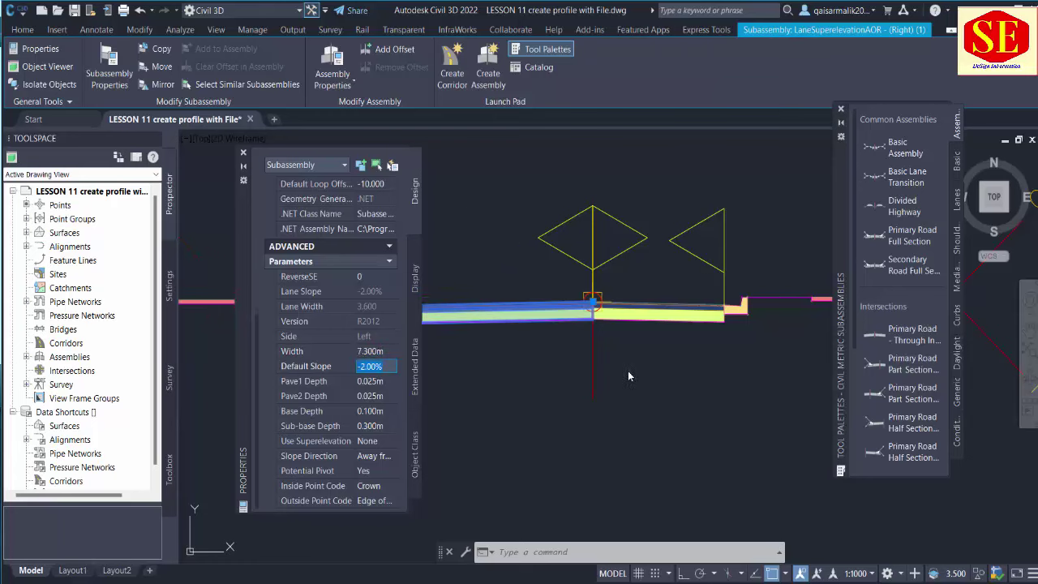
scroll(632, 366, "down", 3)
scroll(640, 355, "up", 2)
scroll(720, 341, "up", 2)
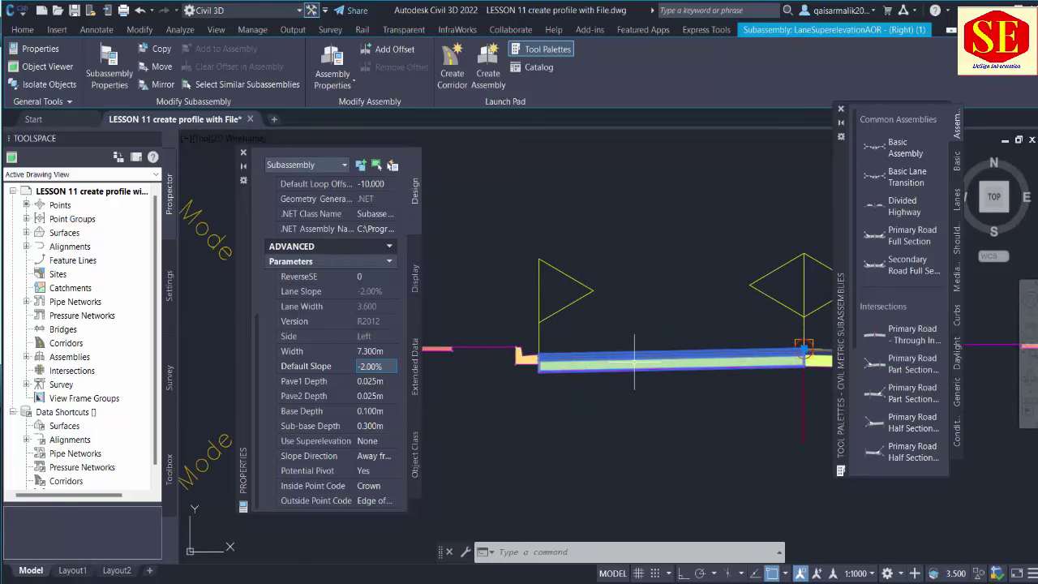
Step: Set the left lane's width to 10 m and widen it further to 15 m
left_click(369, 351)
type("10")
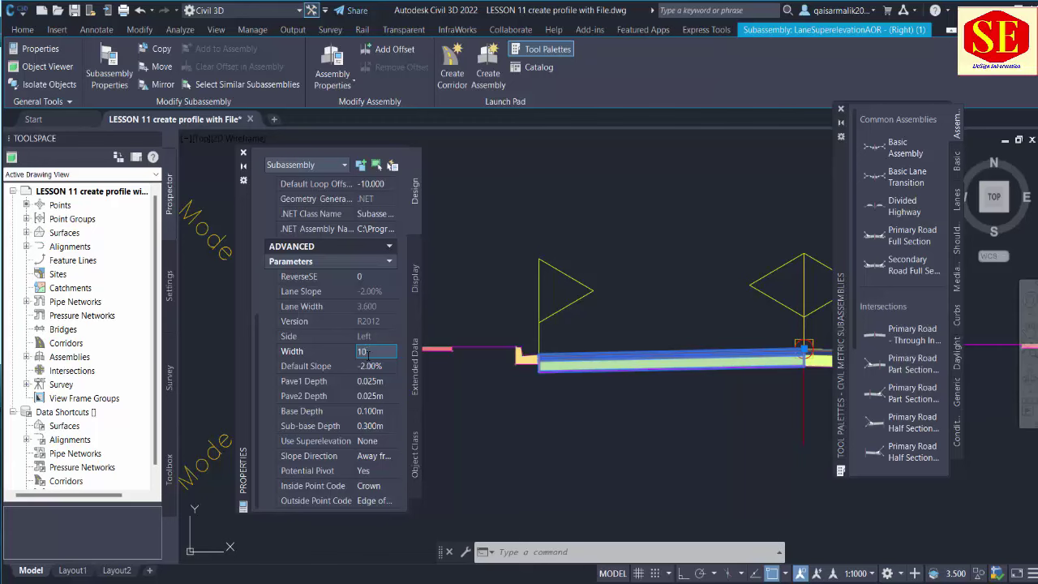
key("Tab")
scroll(592, 361, "down", 2)
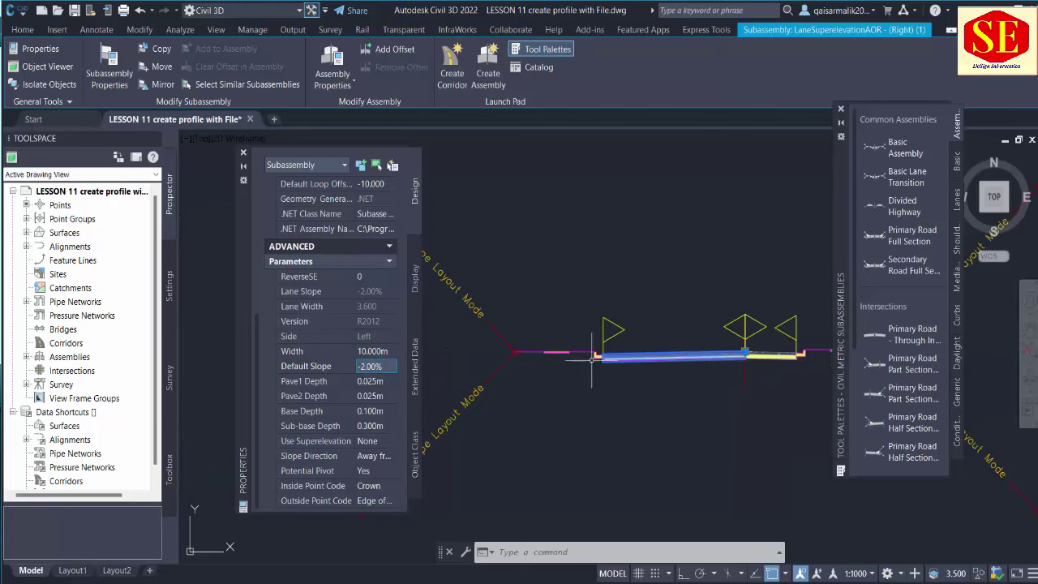
left_click(377, 353)
type("15")
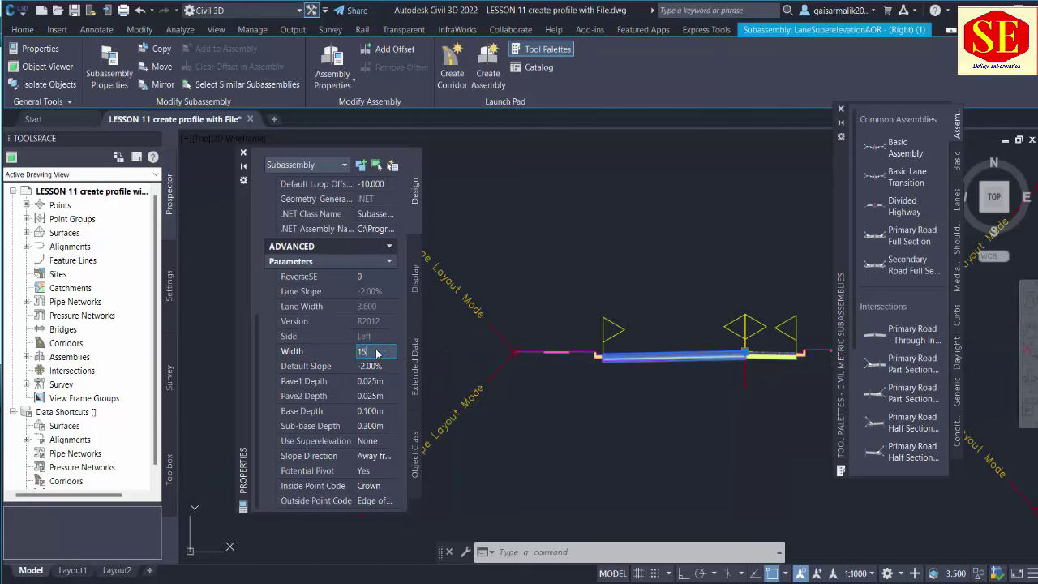
left_click(370, 381)
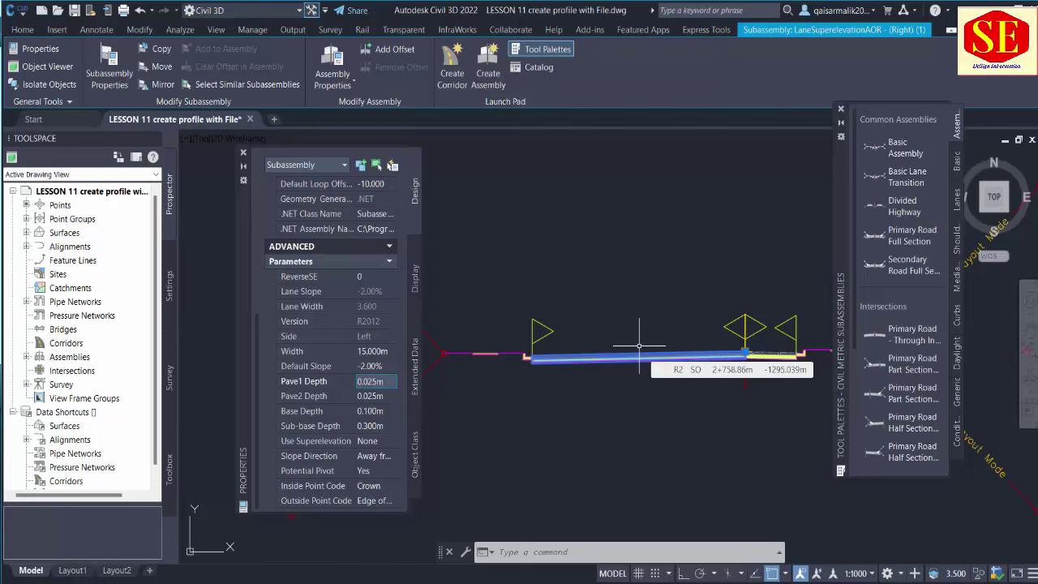
Step: Reduce the left lane's width to 3.6 m and raise it again to 7.2 m
left_click(370, 351)
type("3.6")
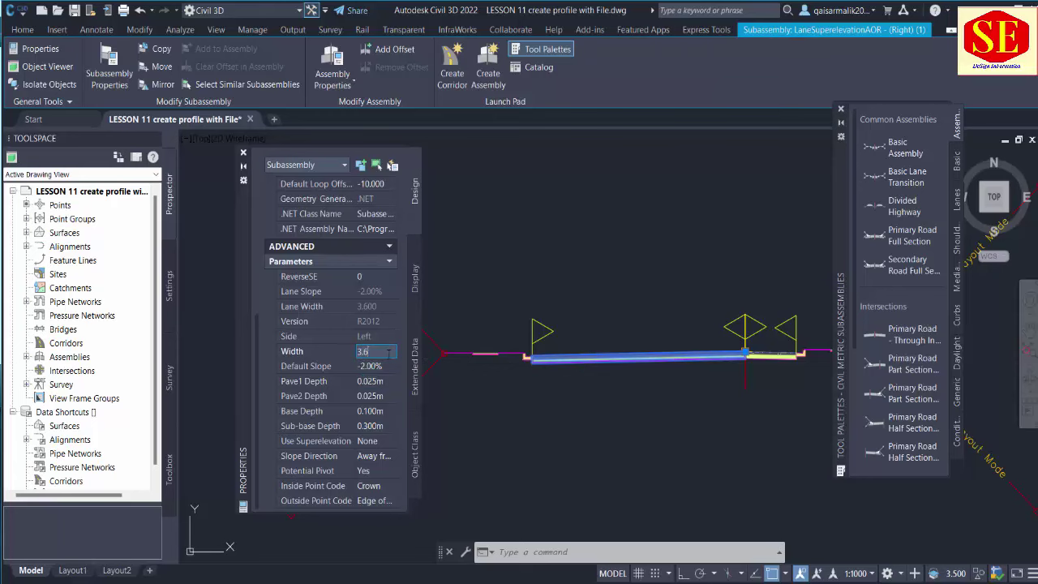
key("Return")
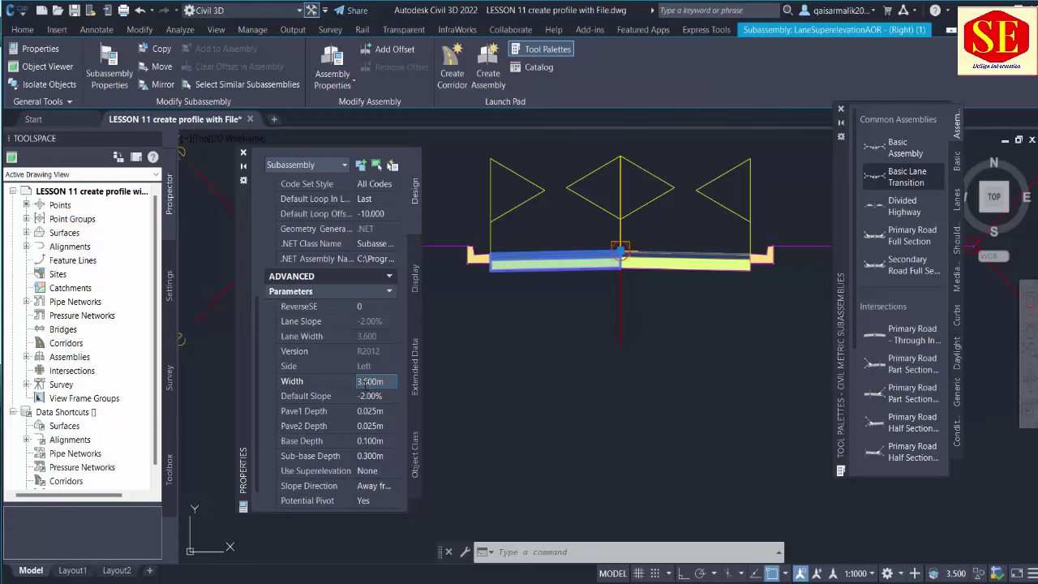
double_click(391, 382)
type("7.2")
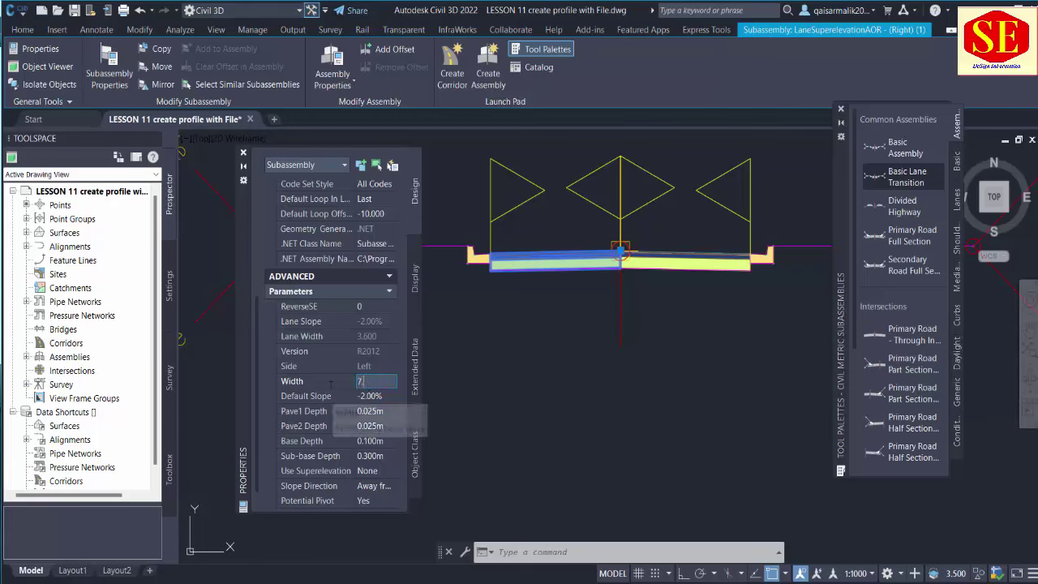
left_click(375, 396)
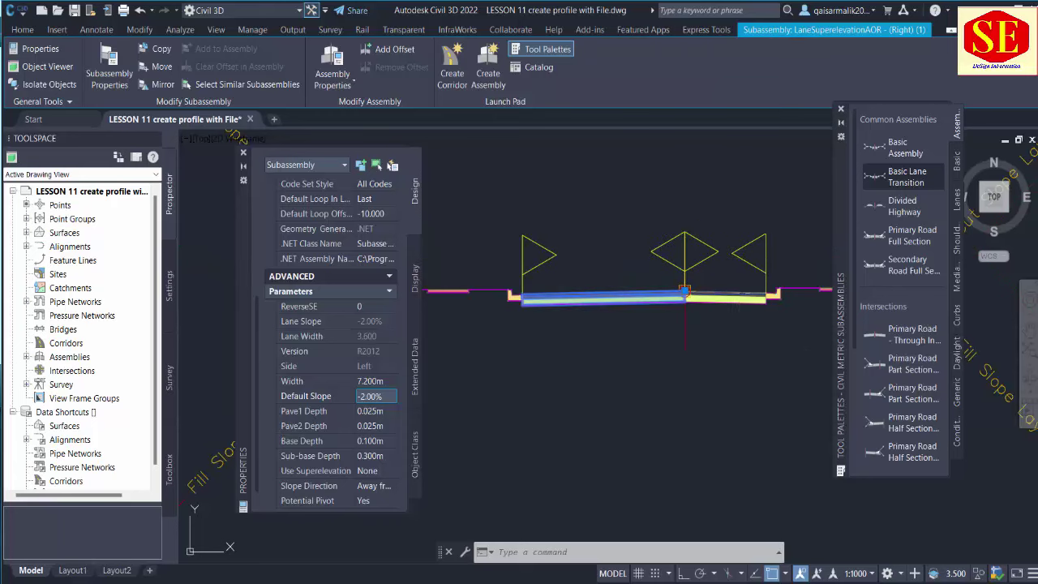
Step: Add the right lane to the selection and set the width of both lanes to 7.3 m
left_click(641, 298)
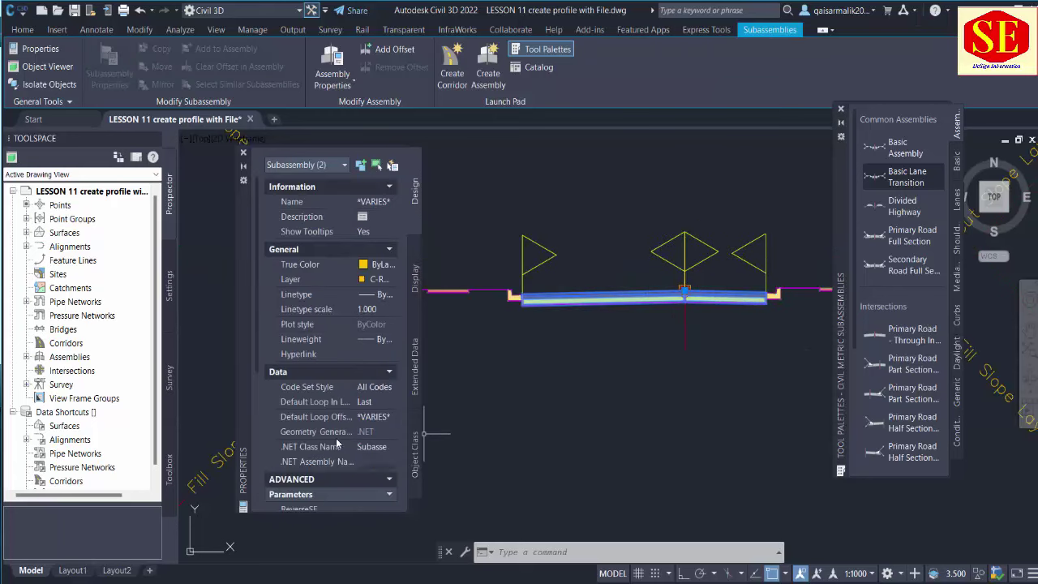
scroll(337, 443, "down", 3)
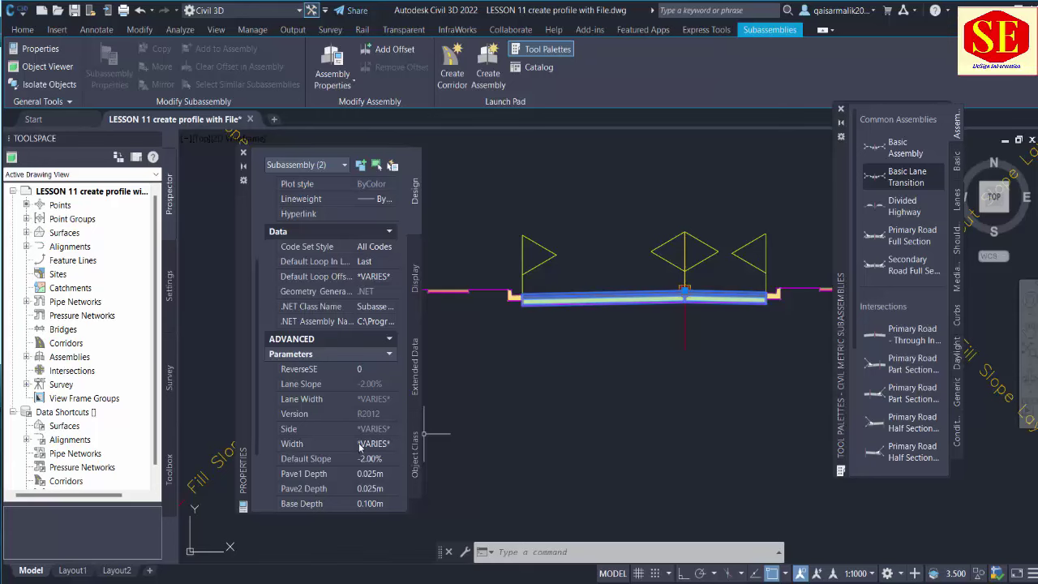
left_click(373, 446)
type("7.3")
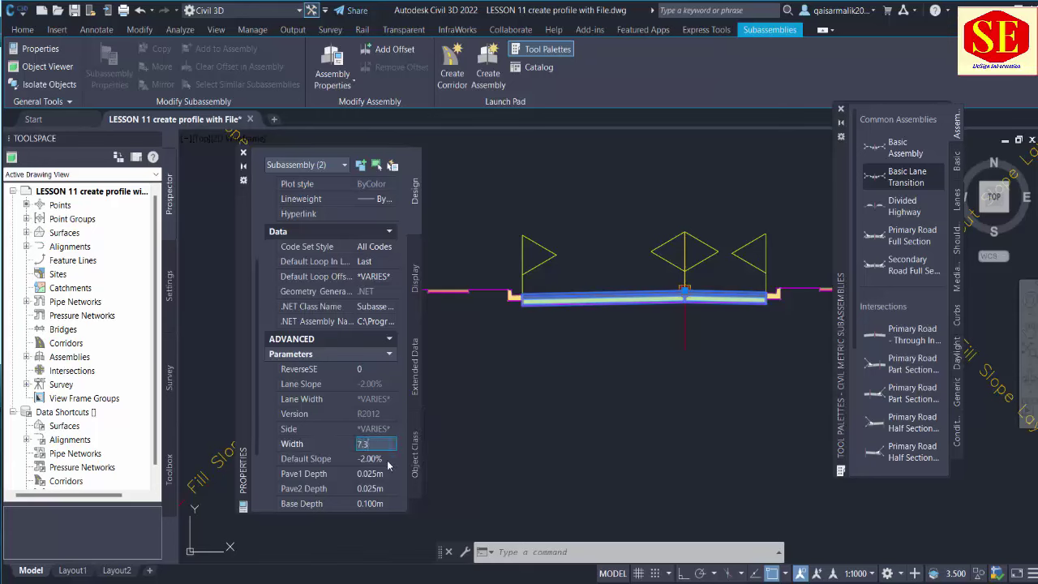
left_click(389, 462)
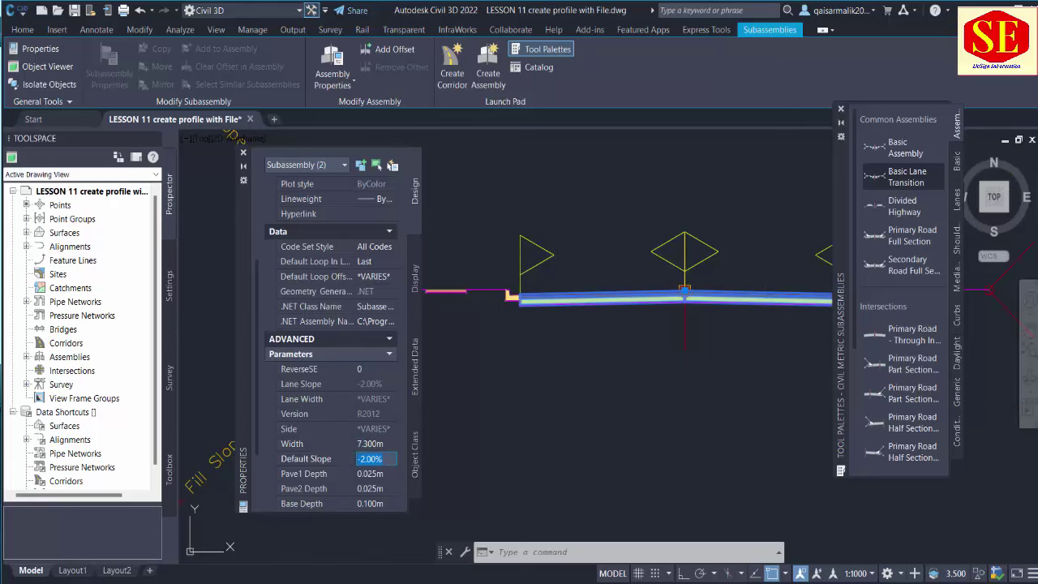
scroll(560, 348, "down", 2)
scroll(649, 300, "up", 5)
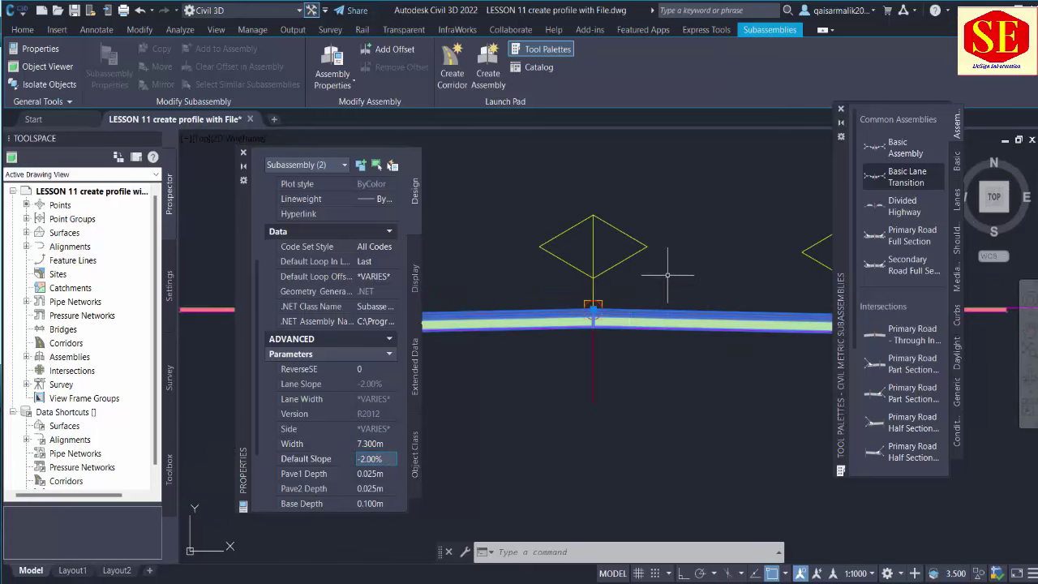
scroll(667, 275, "down", 2)
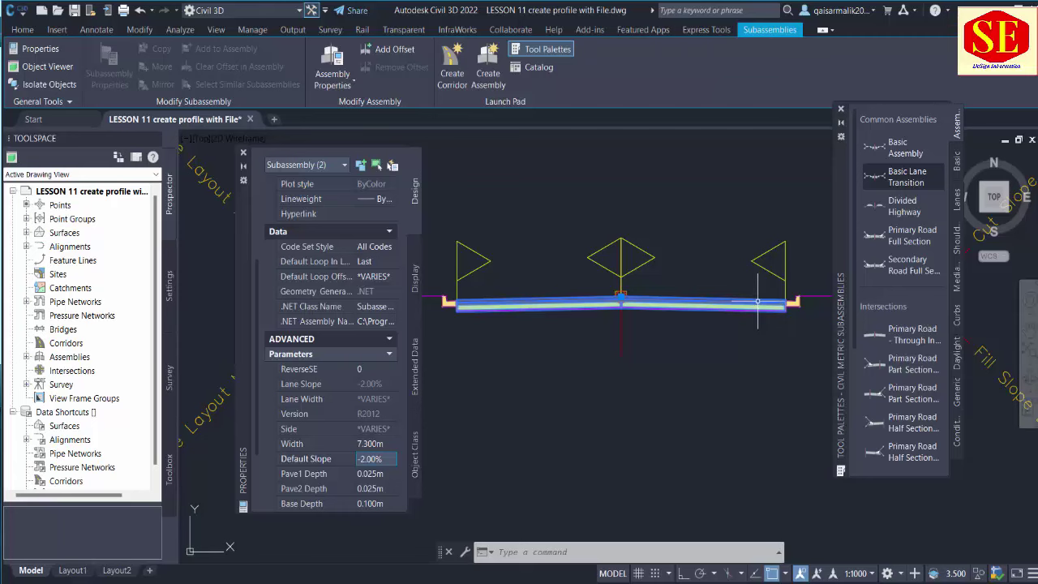
Step: Set the width of both selected lanes to 10 m
mouse_move(758, 301)
left_click(375, 444)
type("10")
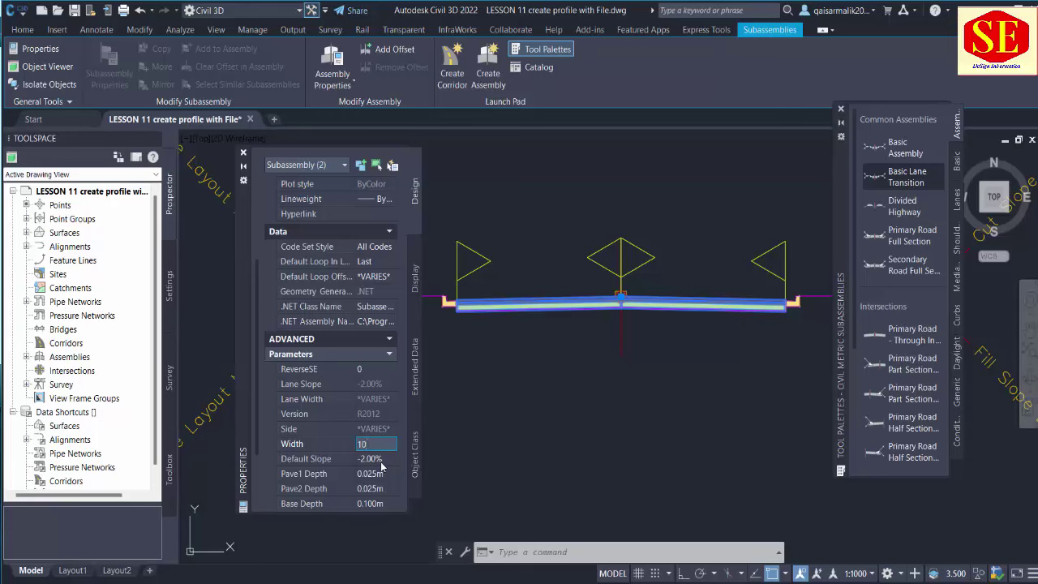
left_click(378, 460)
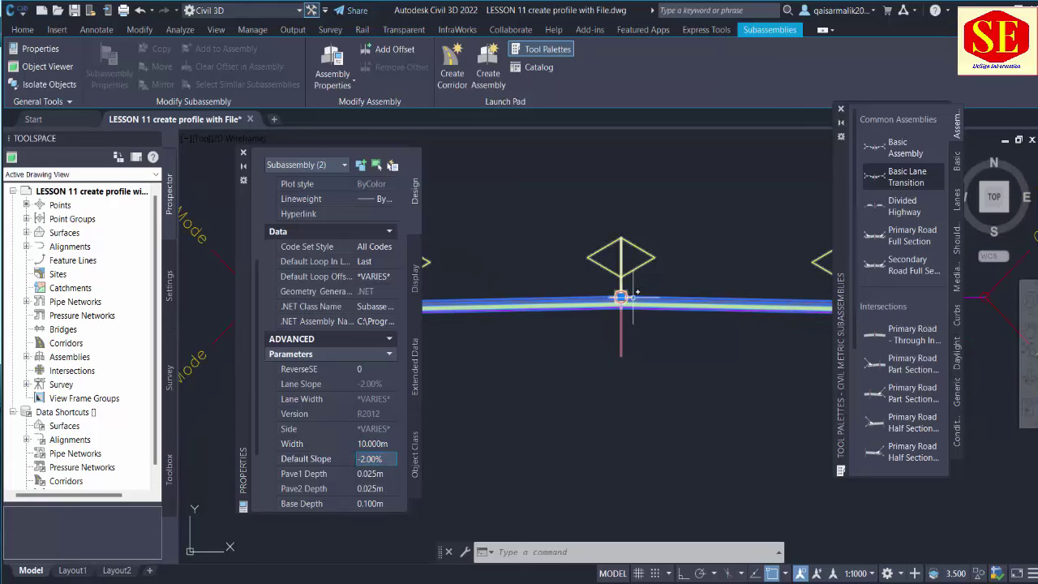
Step: Set the width of both selected lanes to 12 m
scroll(524, 352, "down", 4)
left_click(377, 444)
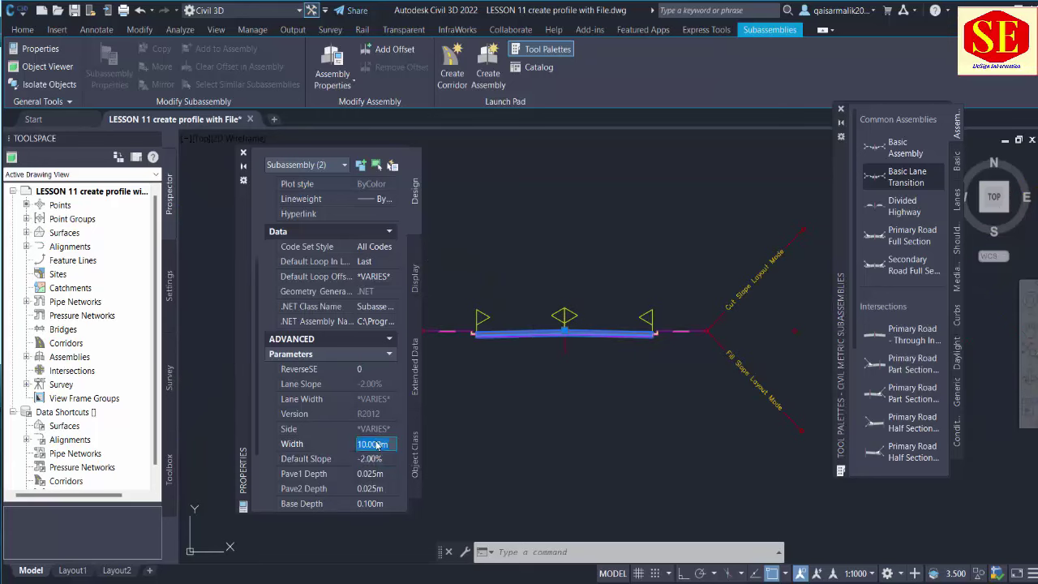
type("12")
left_click(379, 460)
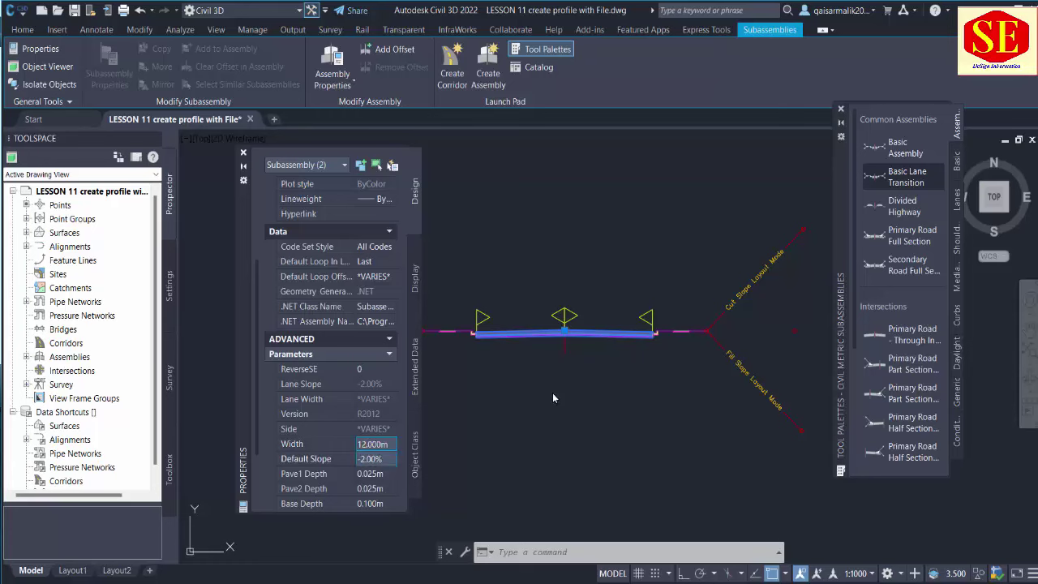
scroll(547, 314, "up", 4)
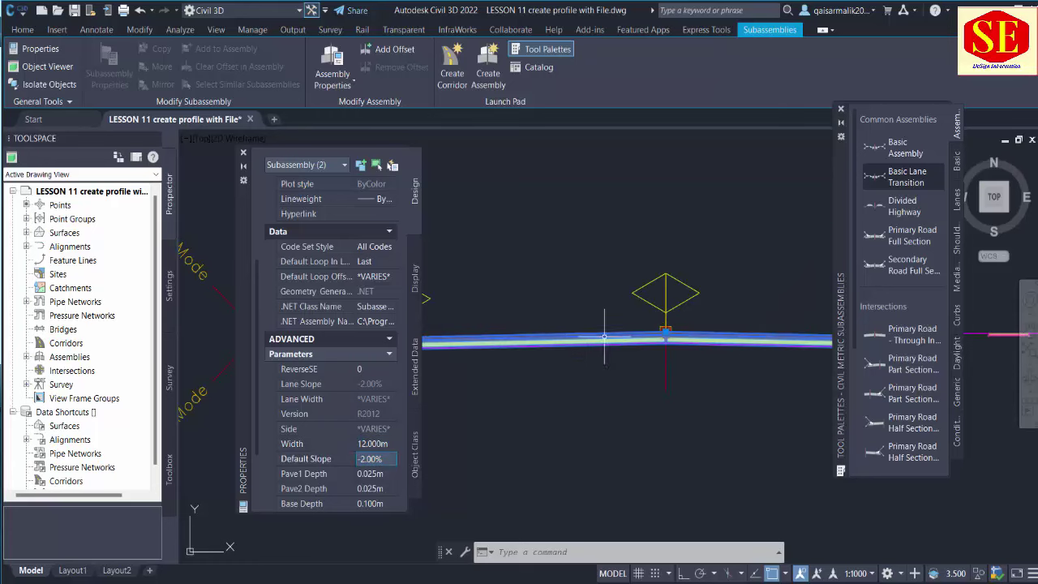
scroll(621, 352, "down", 2)
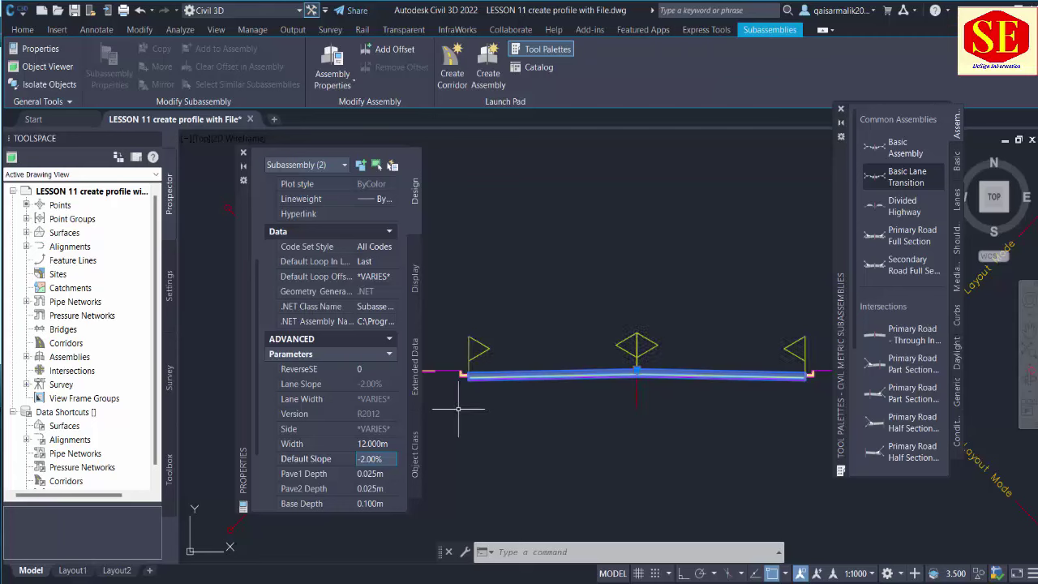
Step: Reduce the width of both selected lanes to 7.3 m
left_click(378, 444)
type("7.")
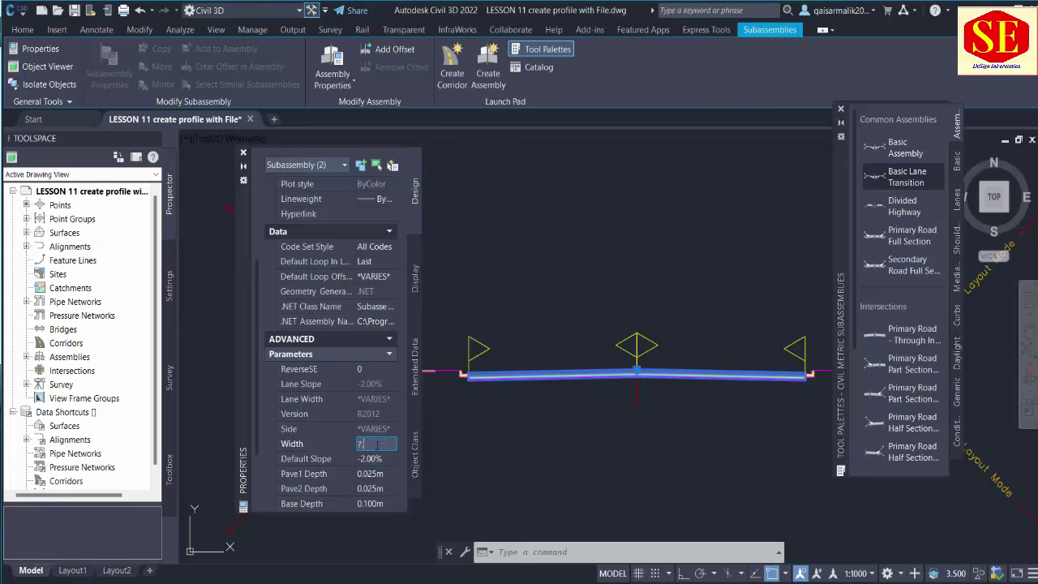
type("3")
left_click(377, 459)
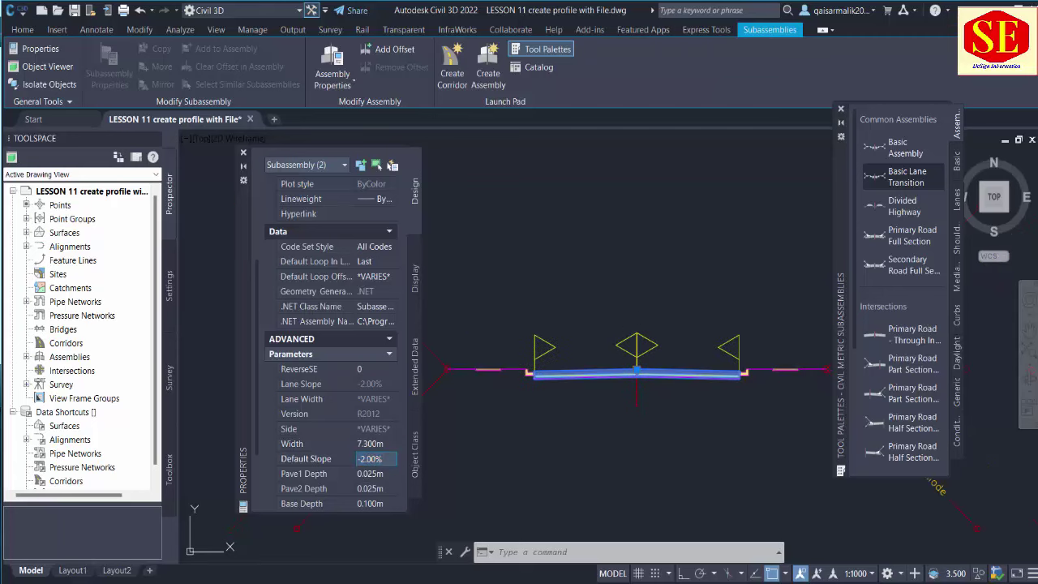
Step: Set the default slope of both selected lanes to -2.5%
scroll(681, 378, "up", 2)
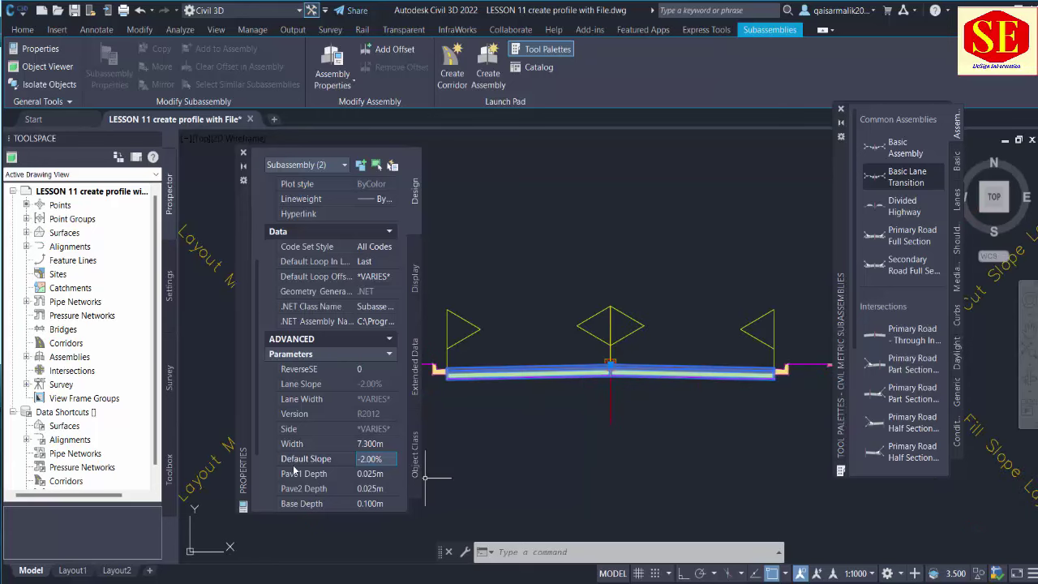
scroll(544, 365, "up", 3)
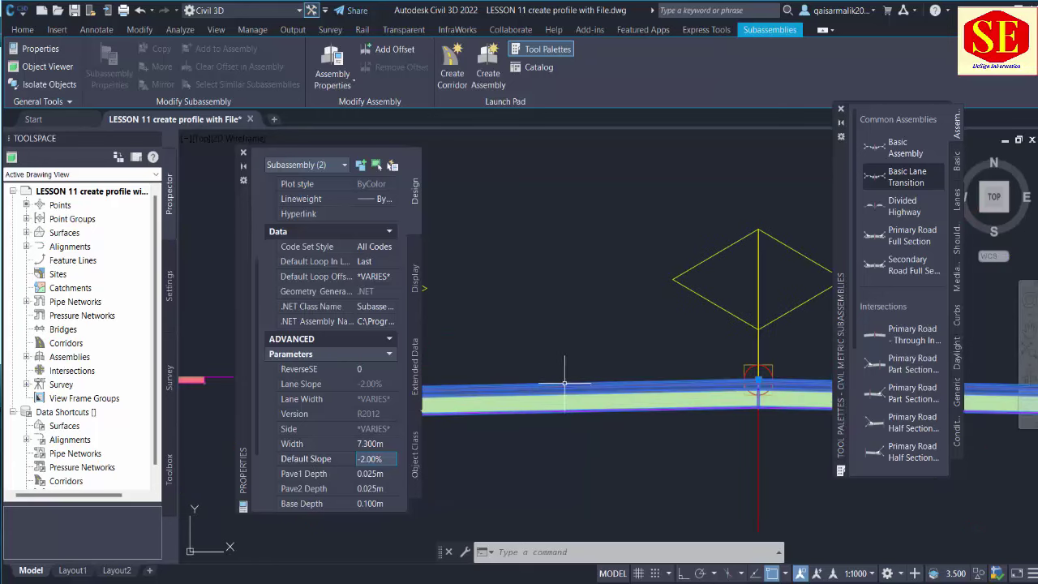
scroll(535, 365, "down", 2)
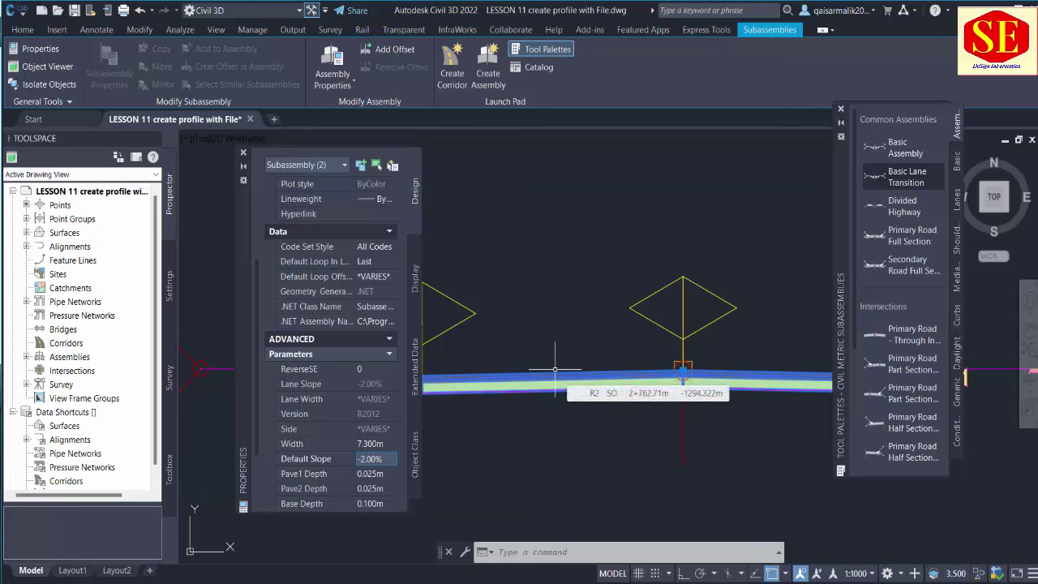
scroll(555, 370, "down", 3)
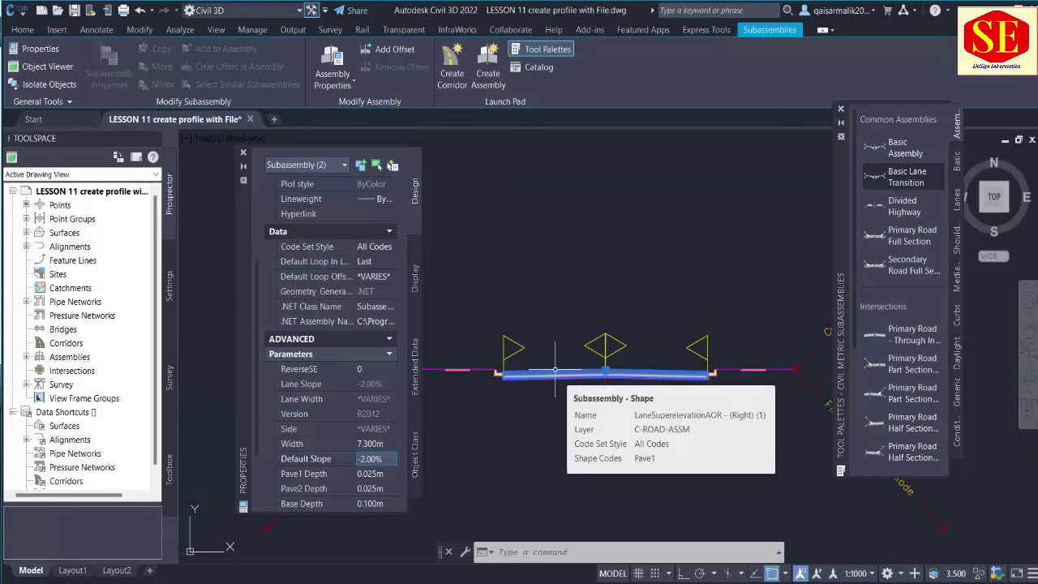
scroll(554, 369, "up", 2)
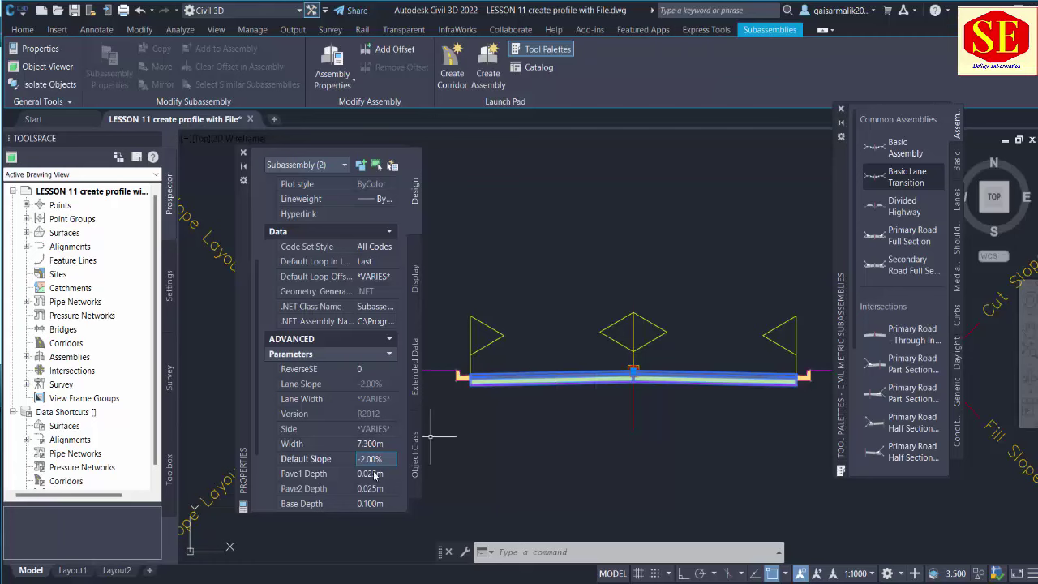
type("-2.")
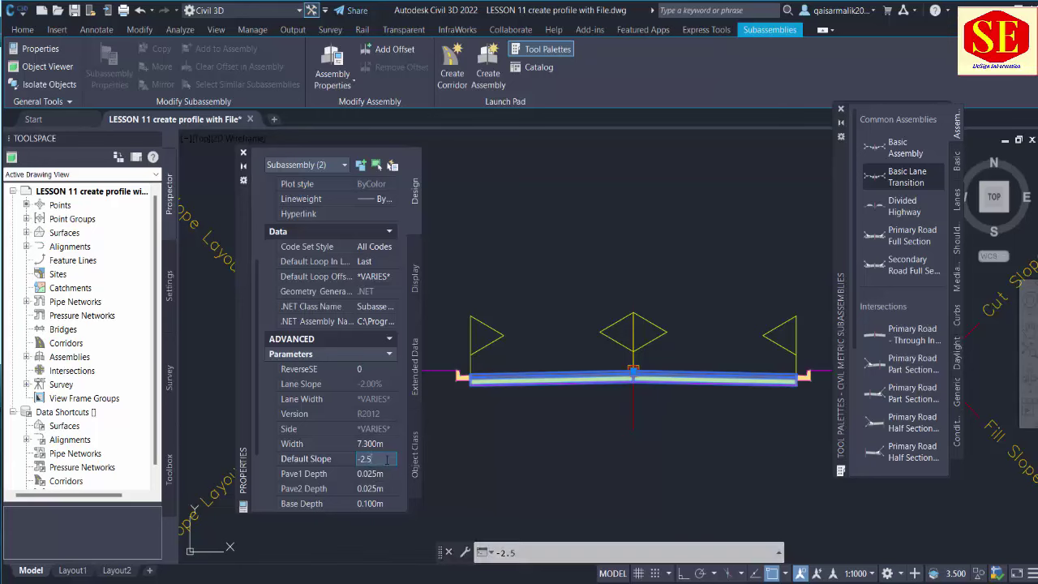
left_click(369, 475)
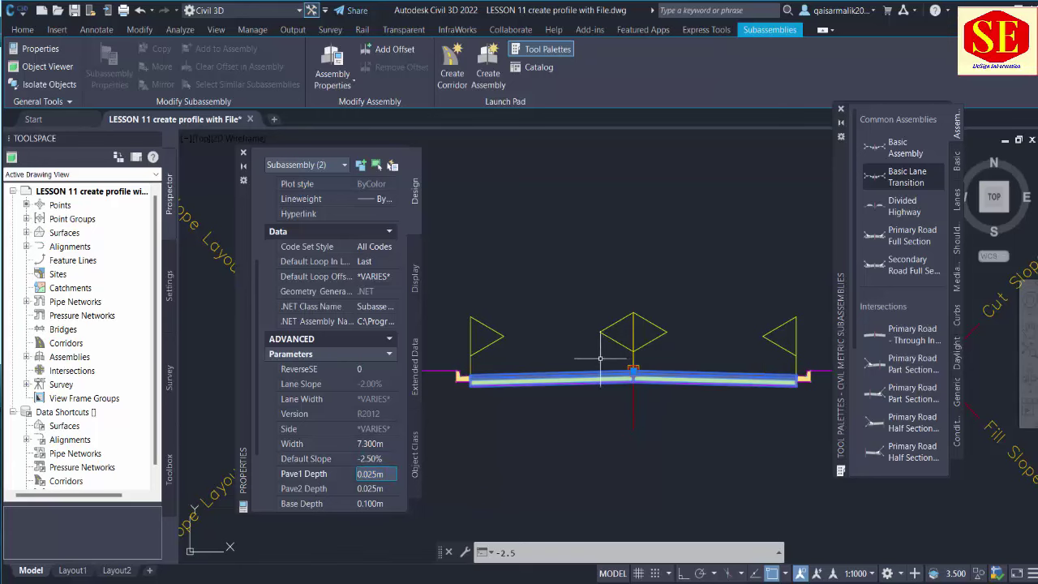
Step: Try a default slope of -1% on both lanes, followed by a flat slope of 0%
left_click(367, 459)
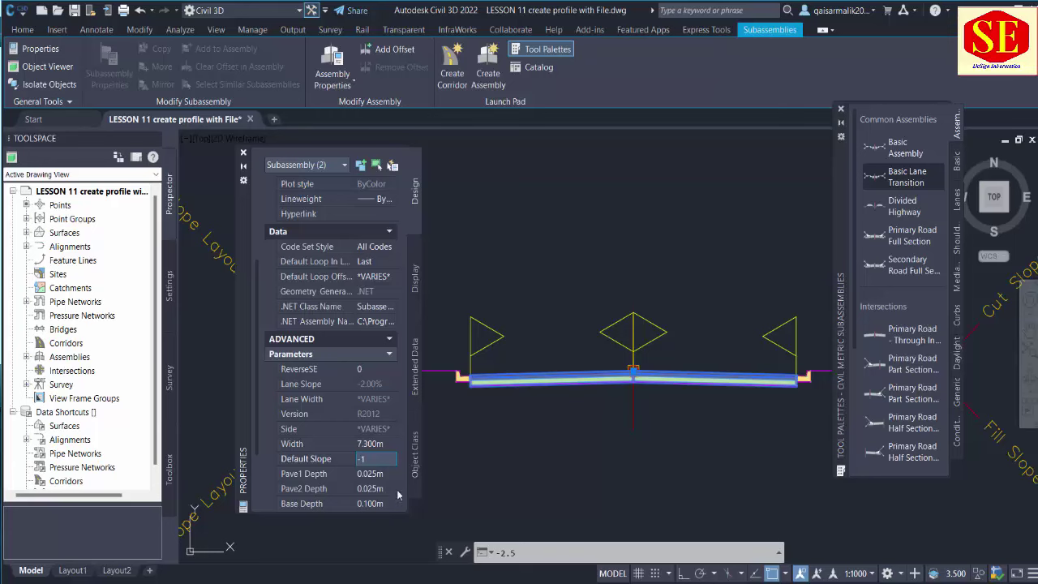
left_click(378, 477)
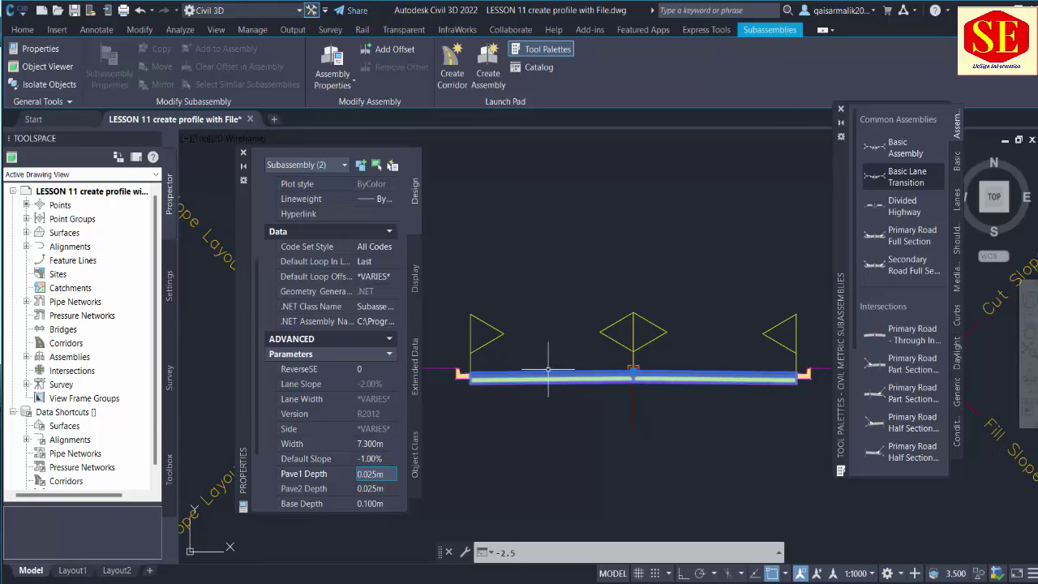
left_click(366, 459)
type("0")
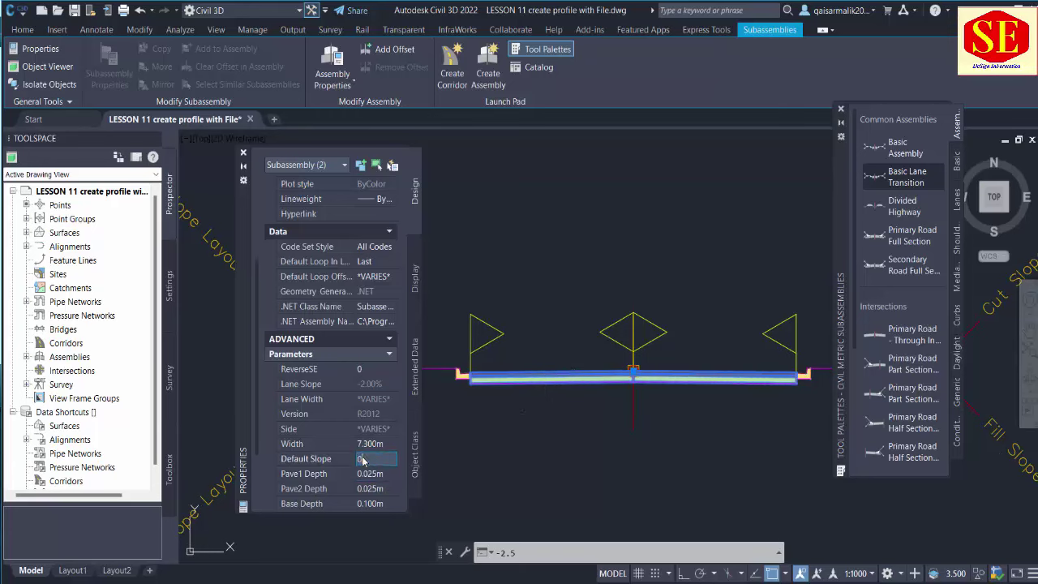
left_click(369, 480)
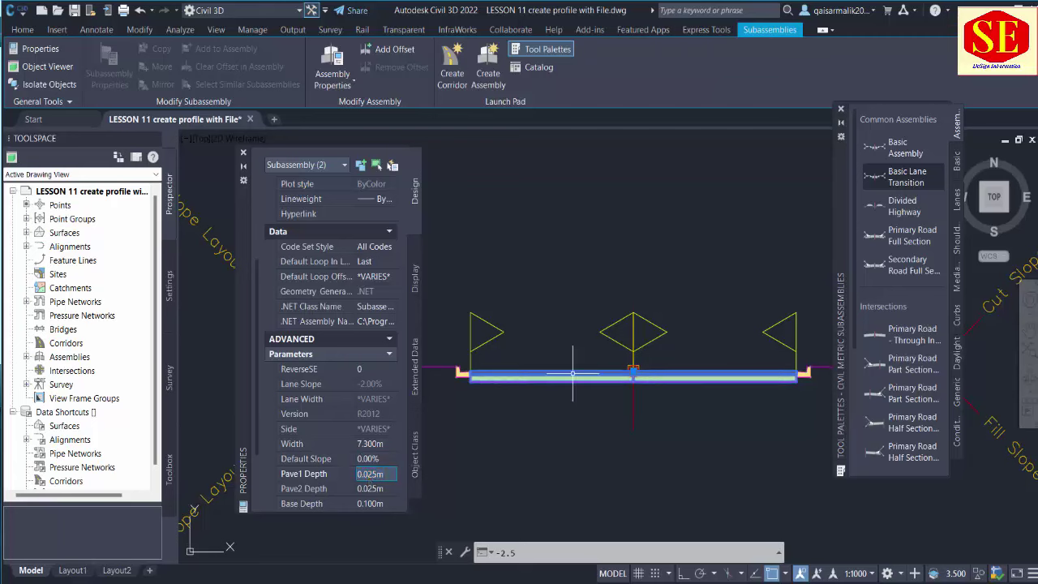
Step: Restore both lanes' default slope to -2.5% and set their Pave1 depth to 0.05 m
left_click(367, 459)
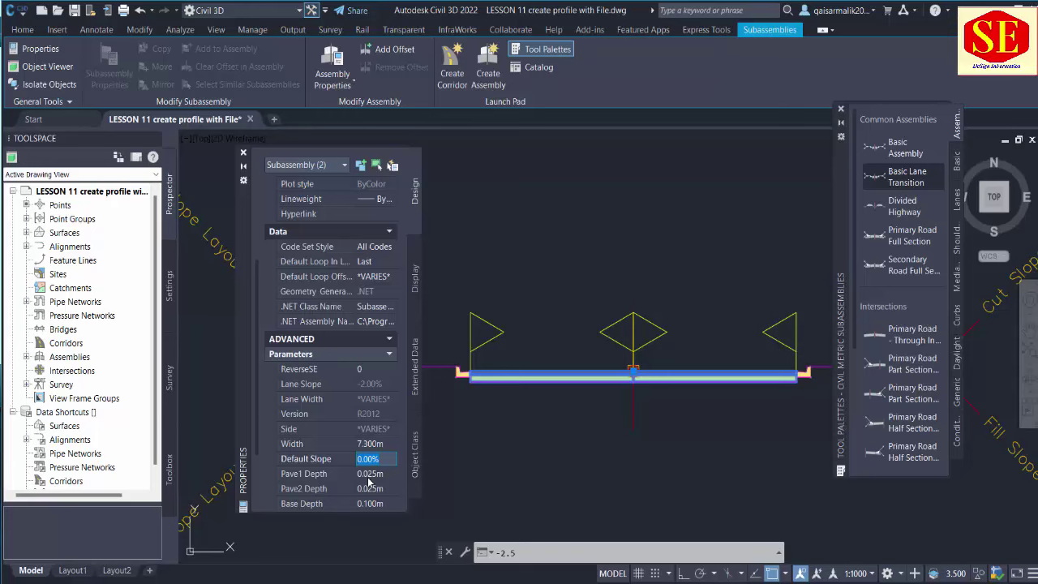
type("-2.5")
left_click(372, 474)
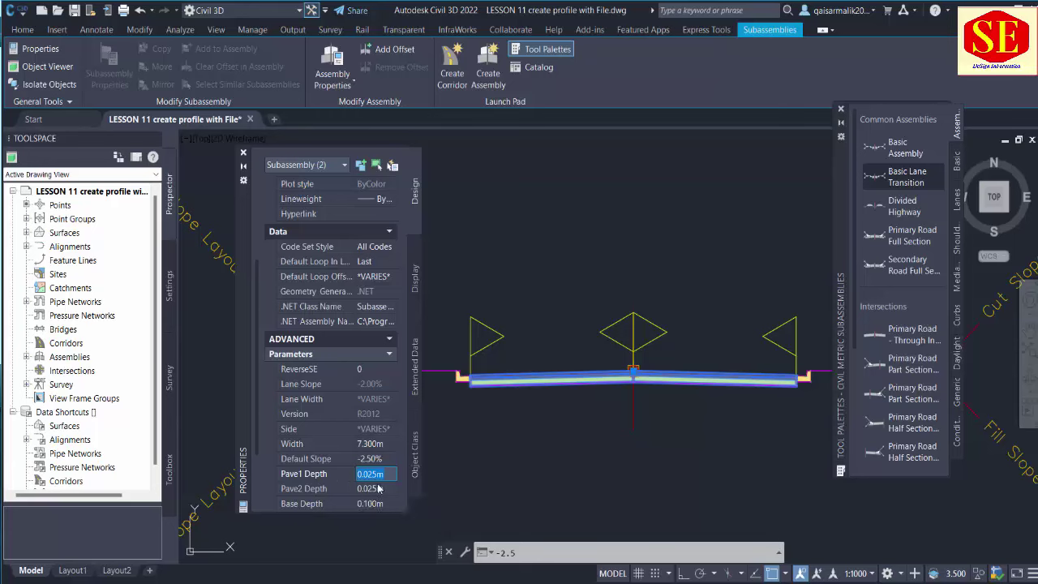
type("0.")
type("05")
left_click(381, 489)
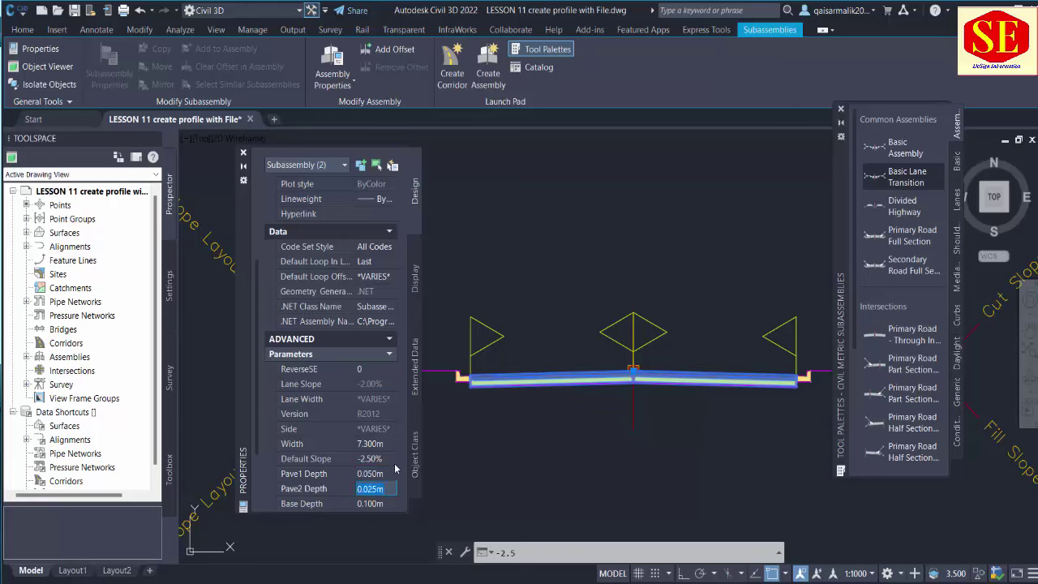
Step: Set the Pave2 depth of both selected lanes to 0.12 m
scroll(389, 417, "down", 2)
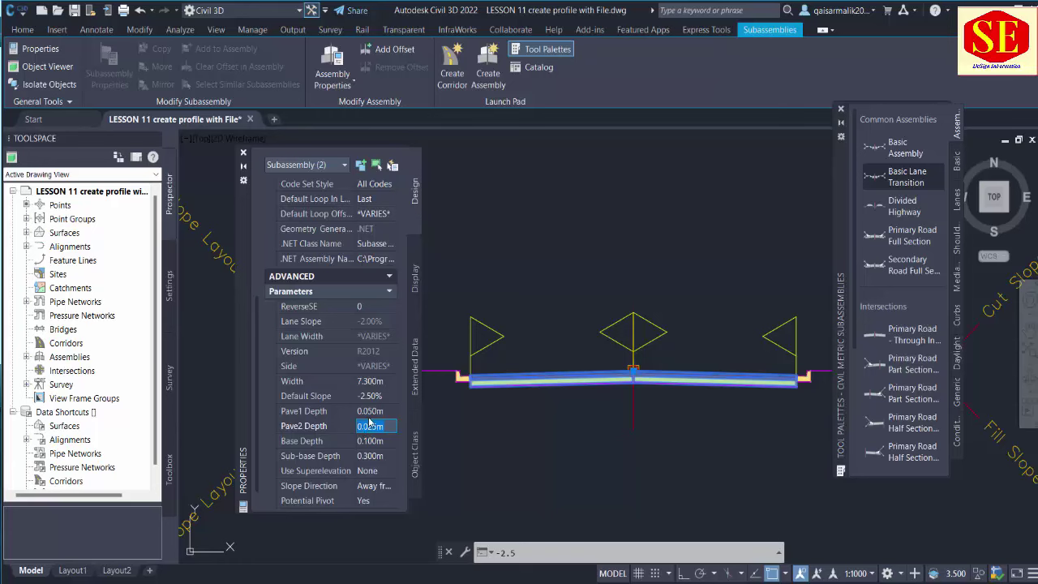
type(".12")
left_click(371, 441)
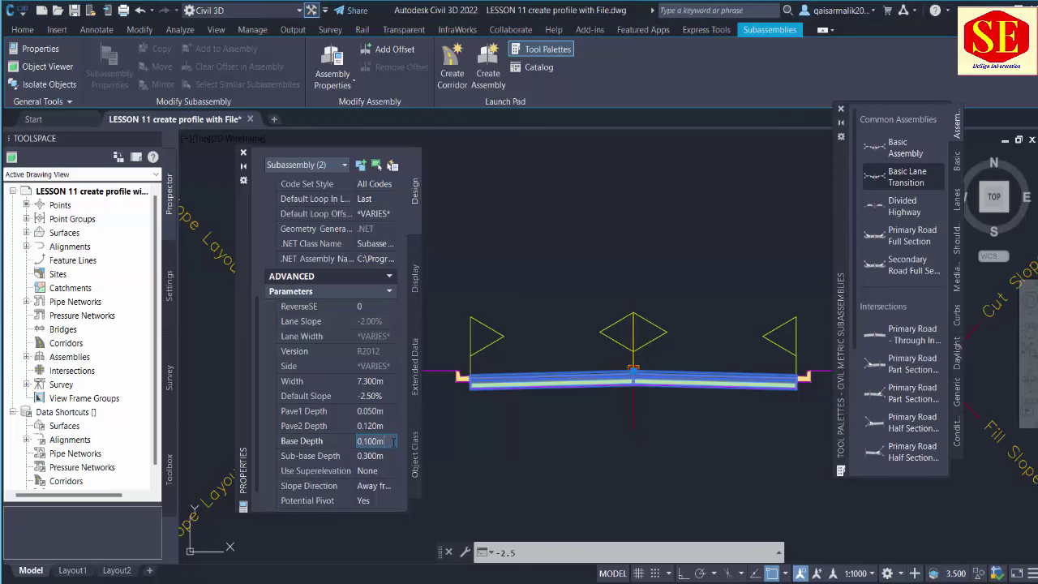
Step: Set the base depth of both lanes to 0.25 m and reduce it to 0.2 m
left_click_drag(383, 441, 330, 442)
type(".25")
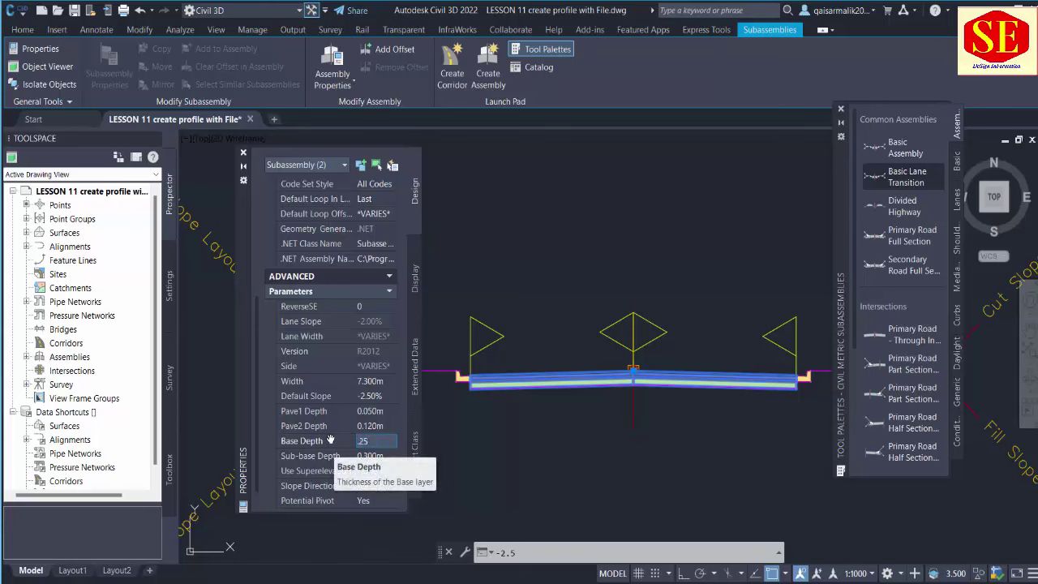
key("Return")
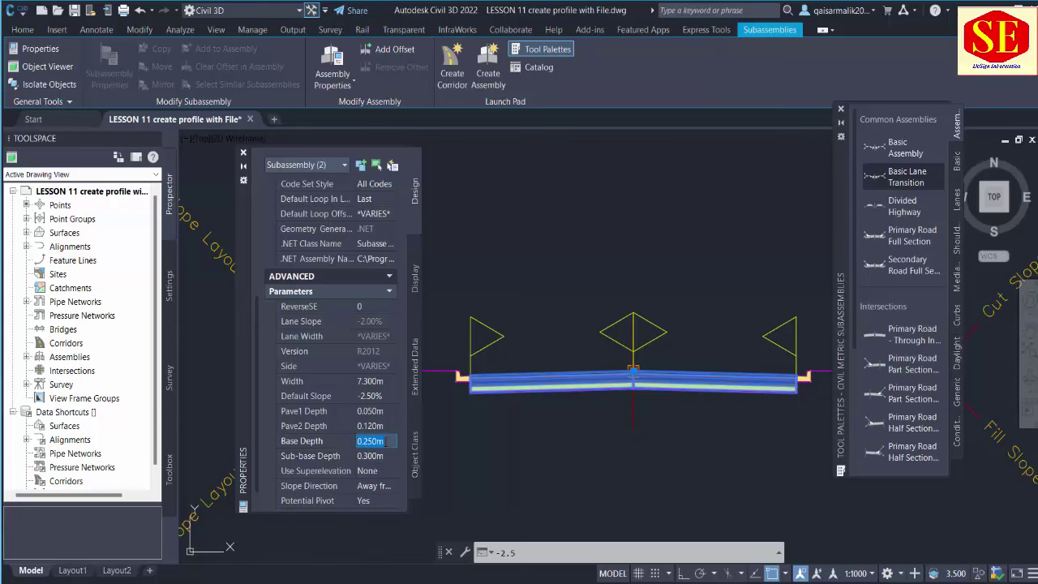
type("2")
left_click(394, 456)
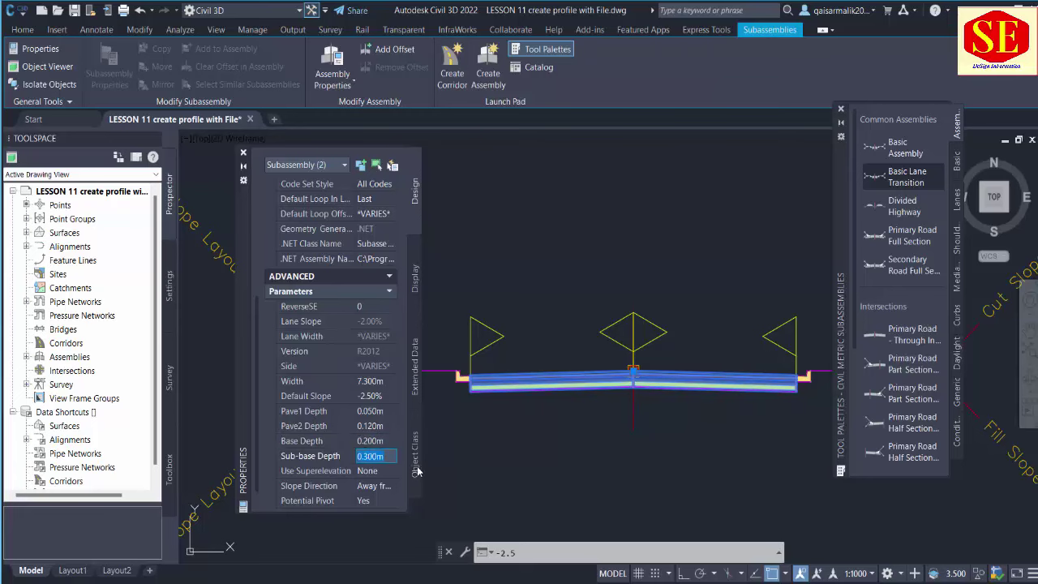
Step: Review the lanes' sub-base depth and available superelevation options without changing them, and clear the selection
left_click(390, 458)
scroll(372, 359, "down", 1)
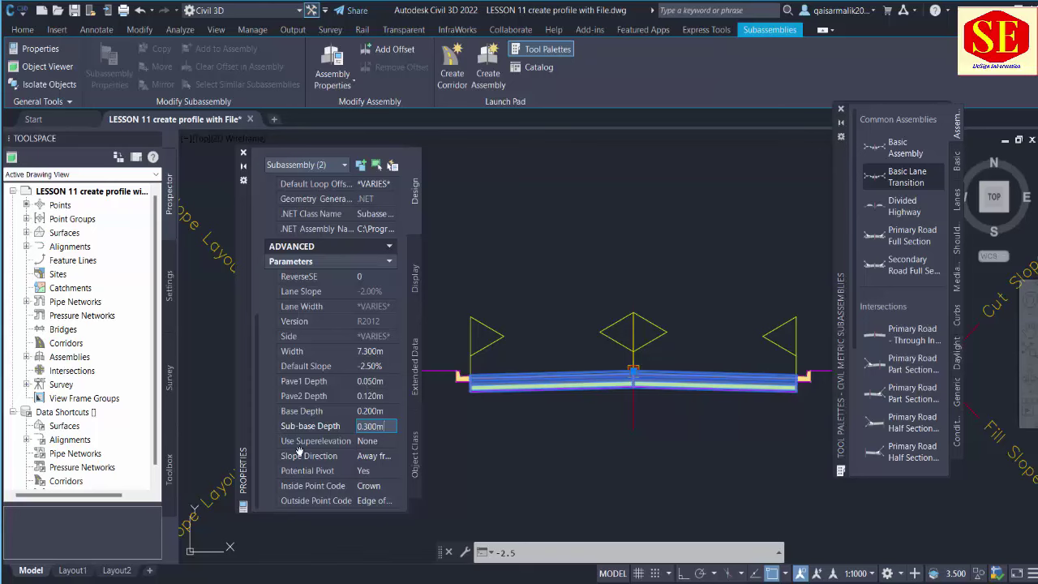
left_click(385, 445)
left_click(385, 442)
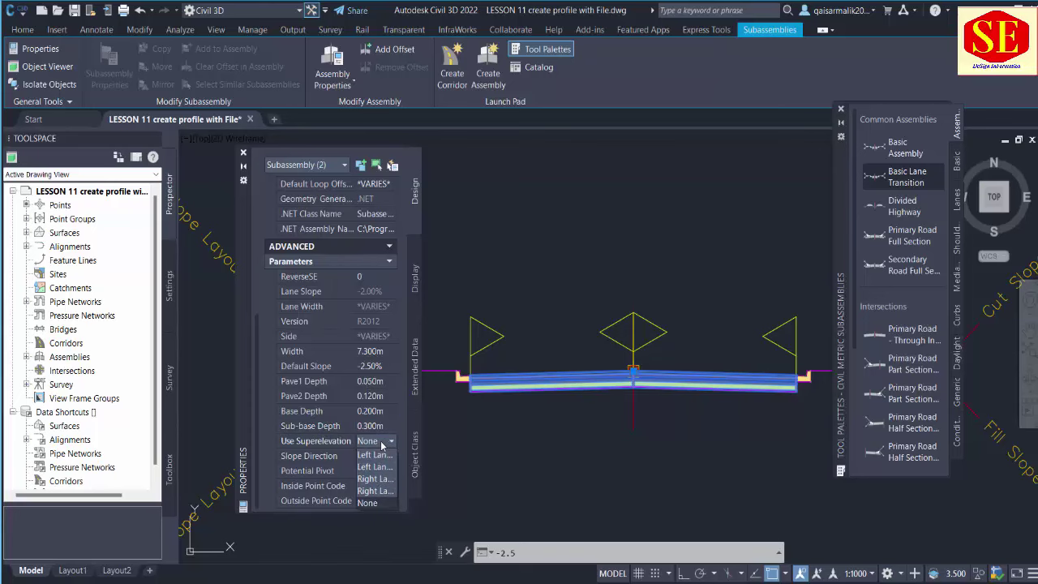
left_click(382, 444)
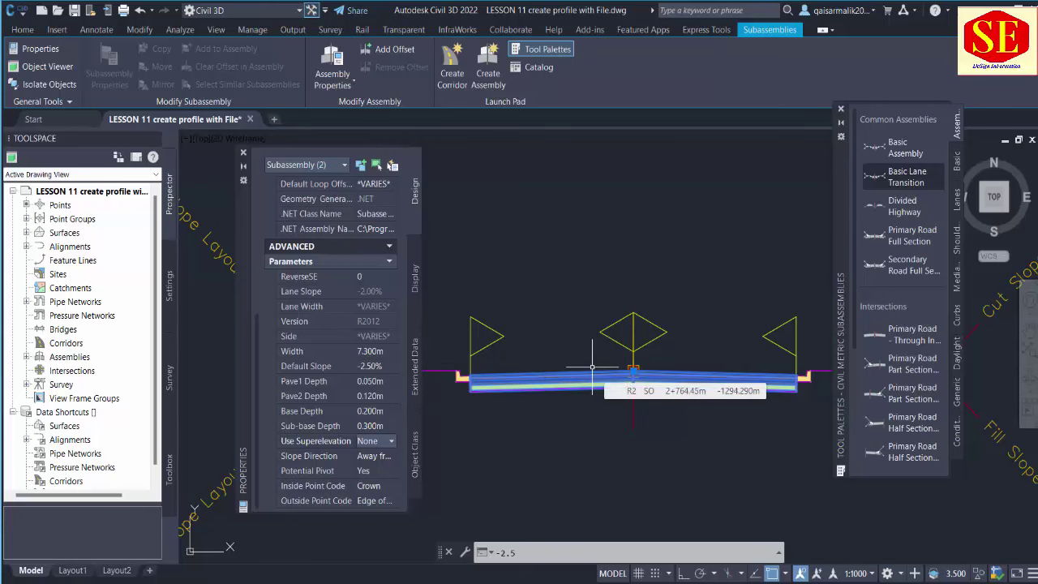
key("Escape")
Step: Select the curb-and-gutter subassemblies at the road edges and set the left one's gutter width to 0.1 m
middle_click_drag(658, 345, 616, 355)
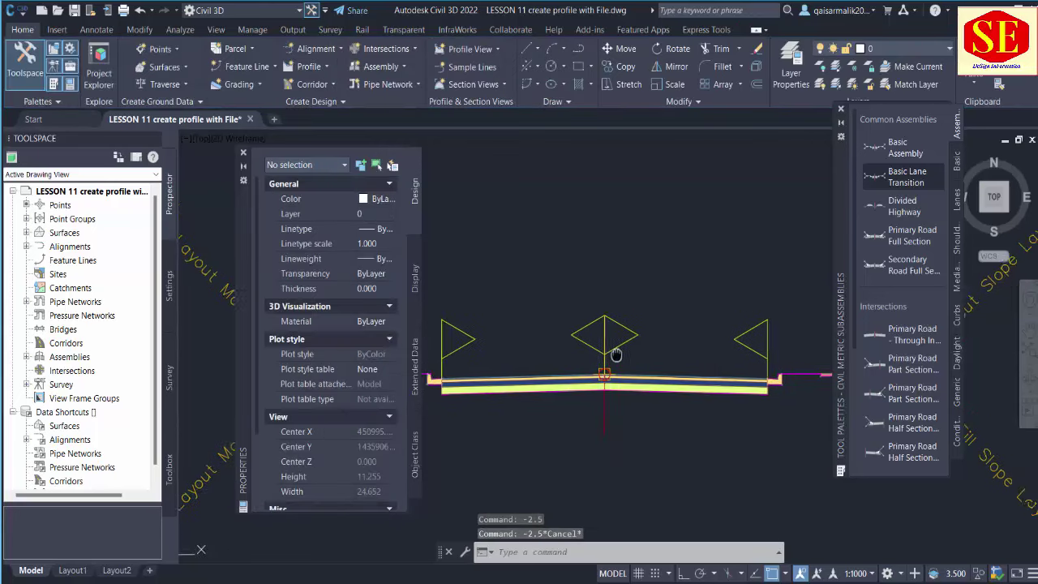
scroll(767, 375, "up", 3)
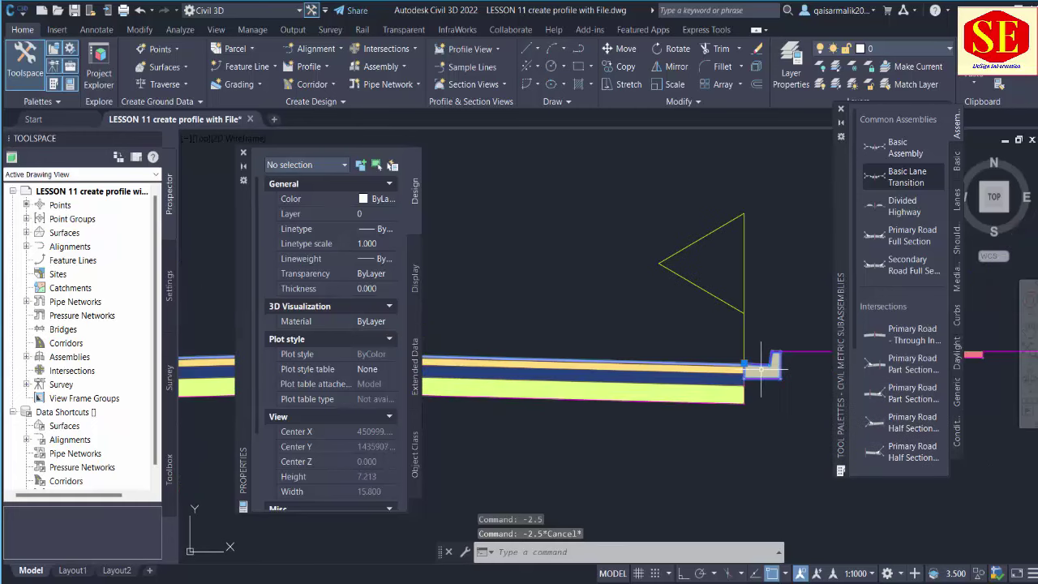
left_click(762, 369)
scroll(761, 370, "down", 3)
scroll(676, 382, "up", 2)
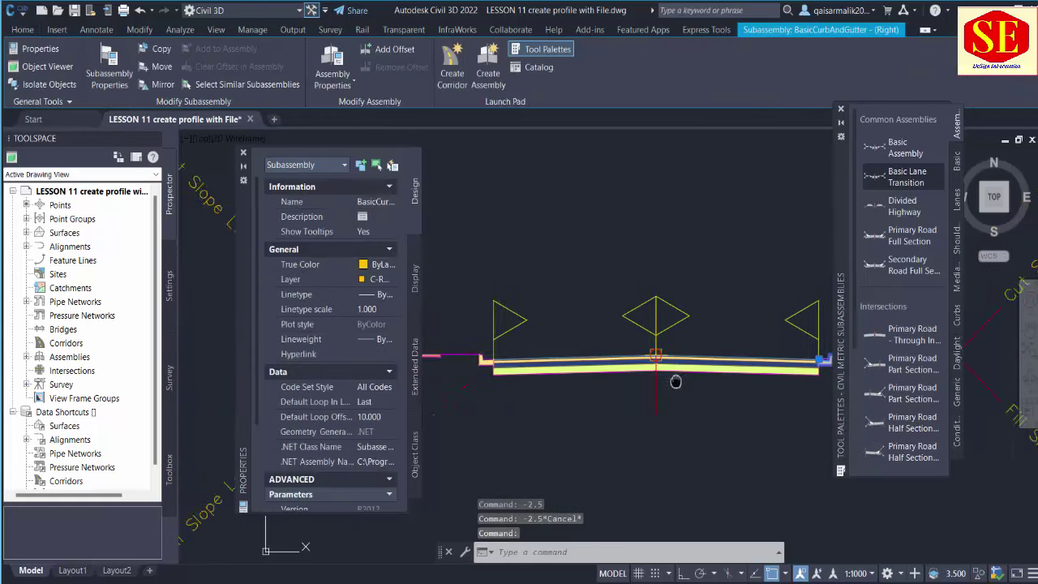
scroll(430, 365, "up", 3)
left_click(596, 347)
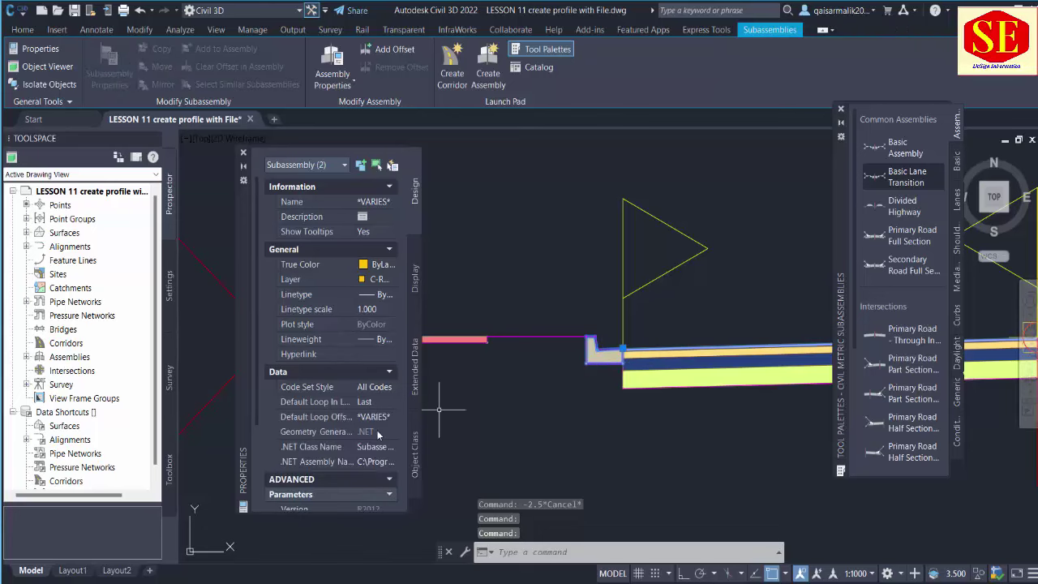
scroll(360, 403, "down", 2)
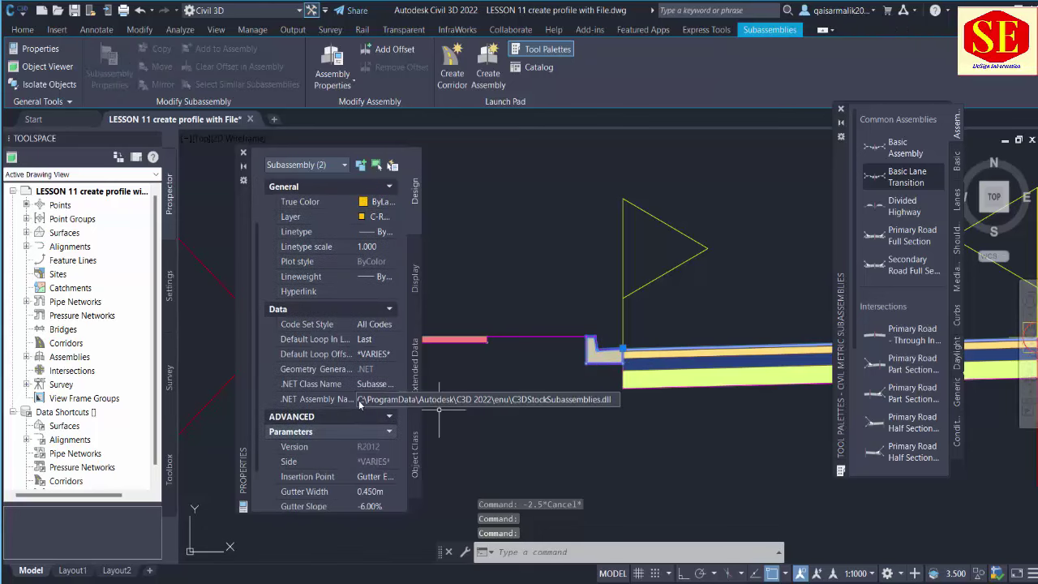
left_click(369, 492)
scroll(370, 507, "down", 2)
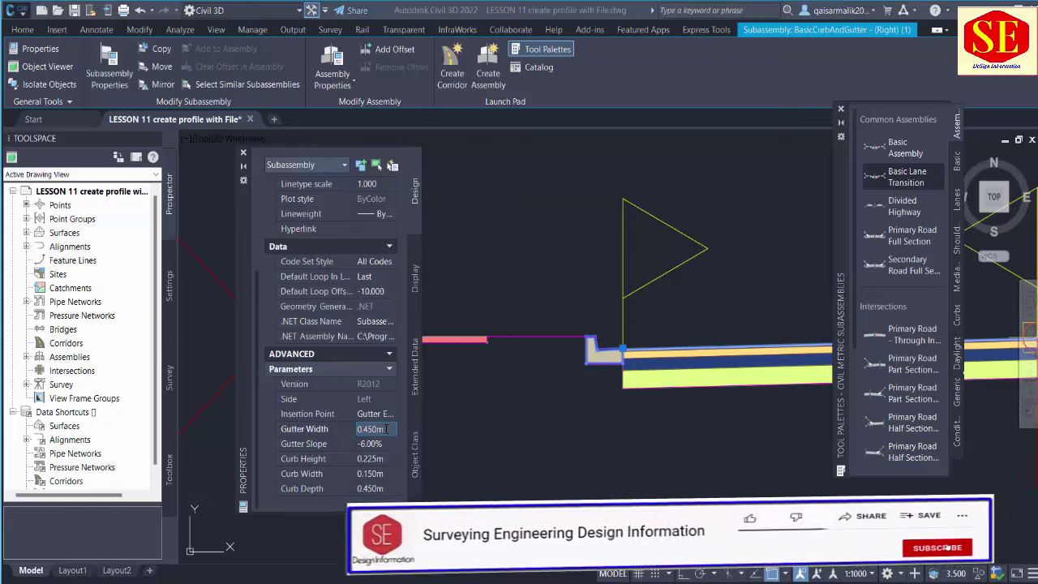
left_click(387, 429)
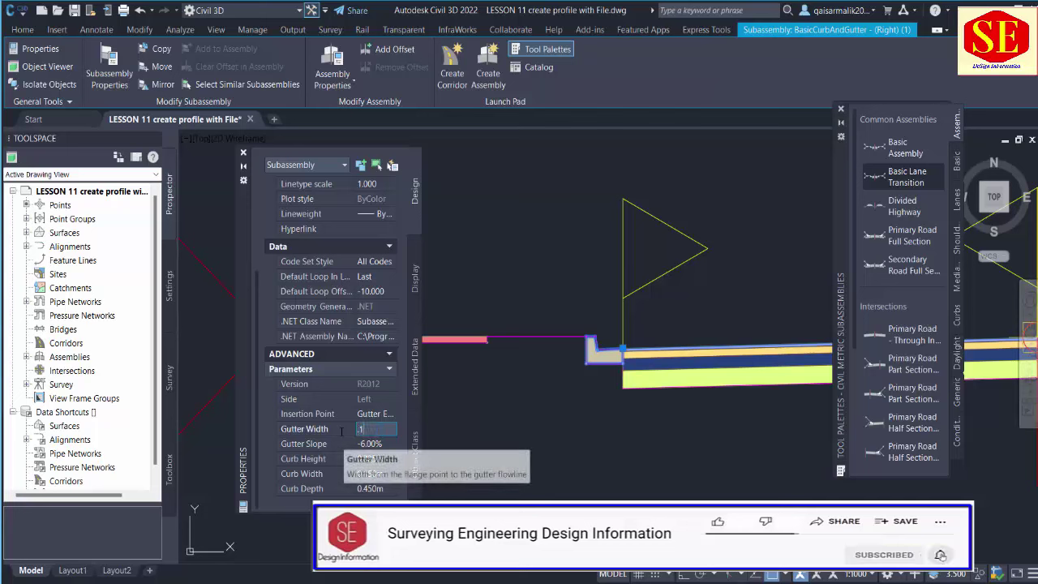
left_click(373, 444)
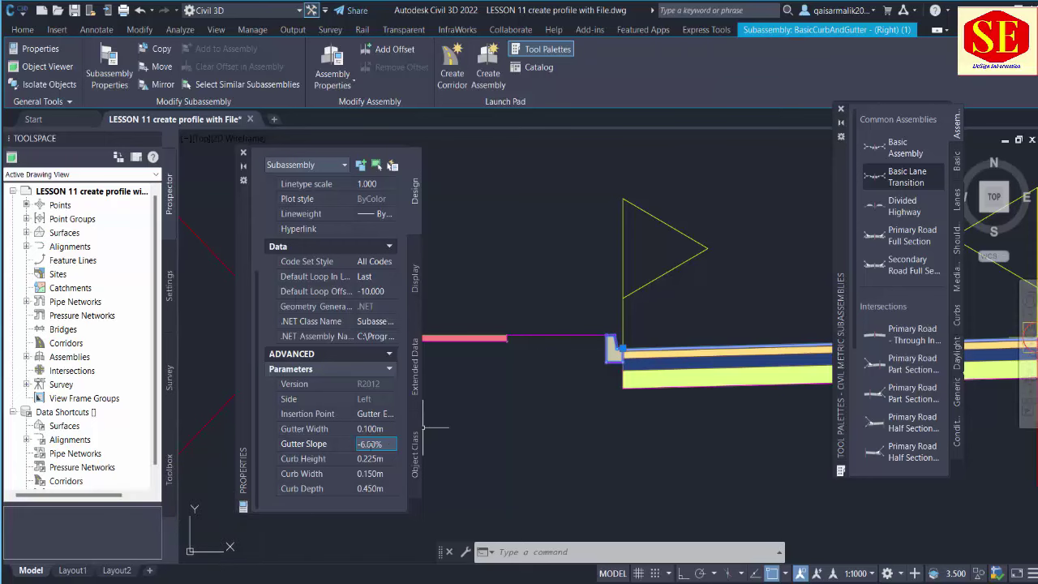
Step: Re-enter 0.1 m as the left curb's gutter width and then increase it to 1 m
left_click(369, 429)
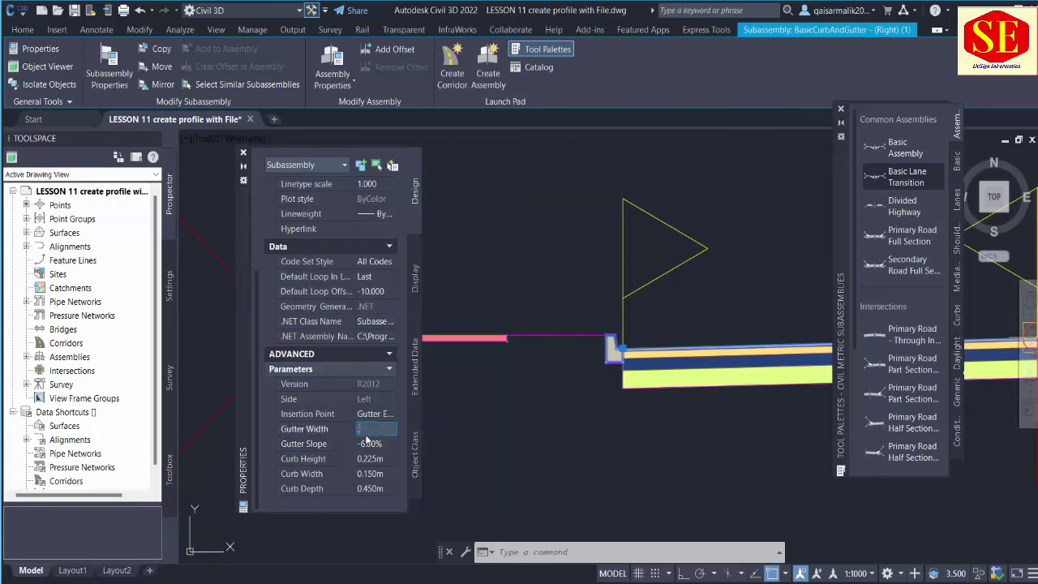
type(".1")
left_click(369, 444)
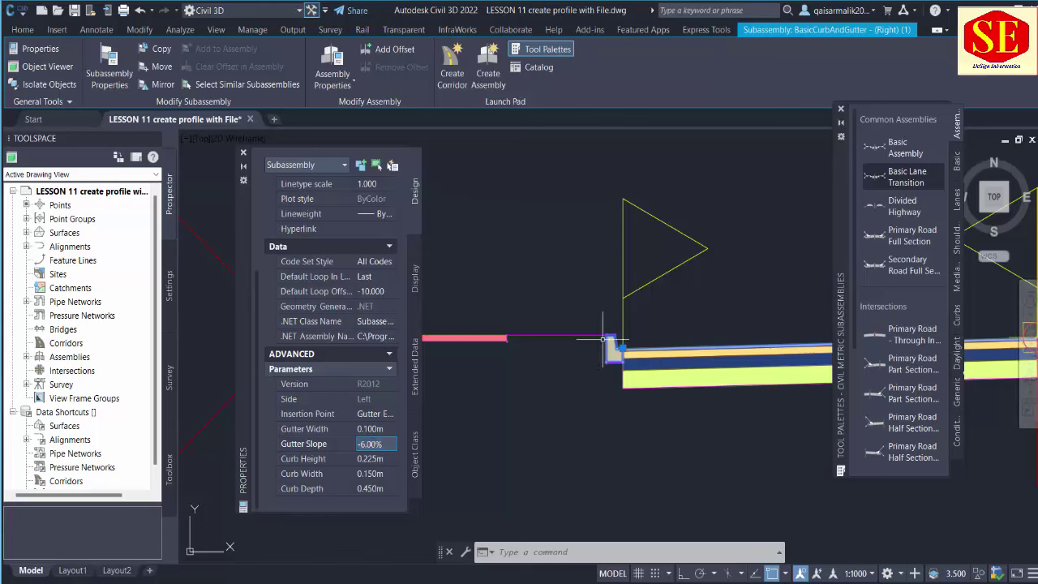
left_click(367, 429)
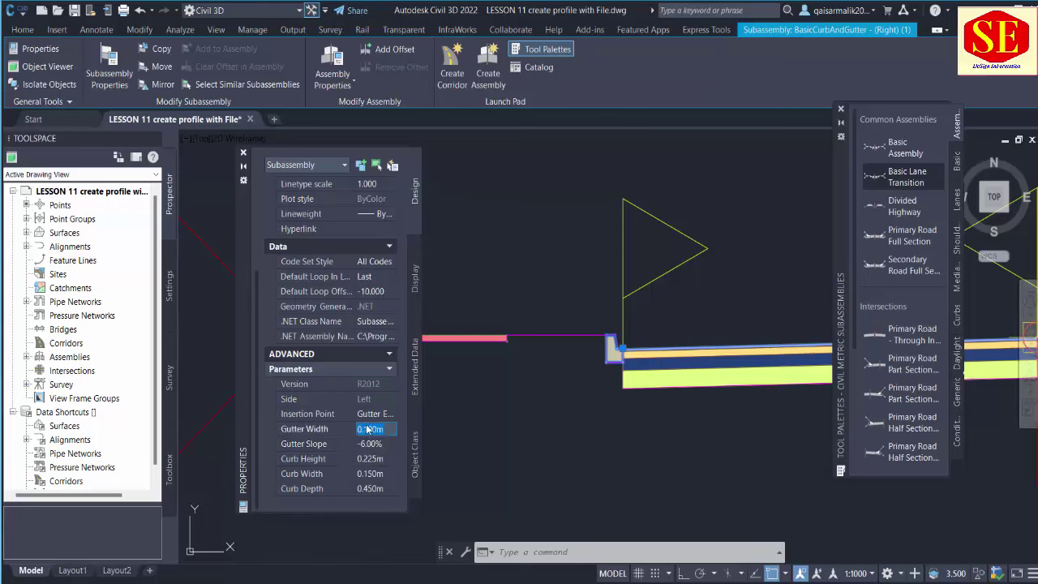
type("1")
left_click(369, 444)
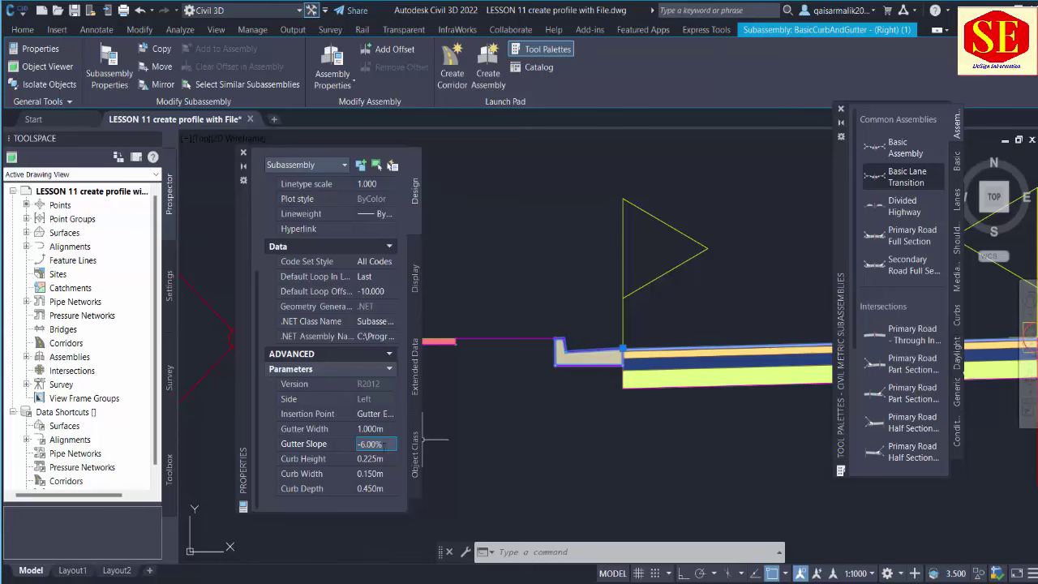
Step: Set the left curb's gutter slope to -2% and then to 0%, and clear the selection
type("-2")
left_click(377, 460)
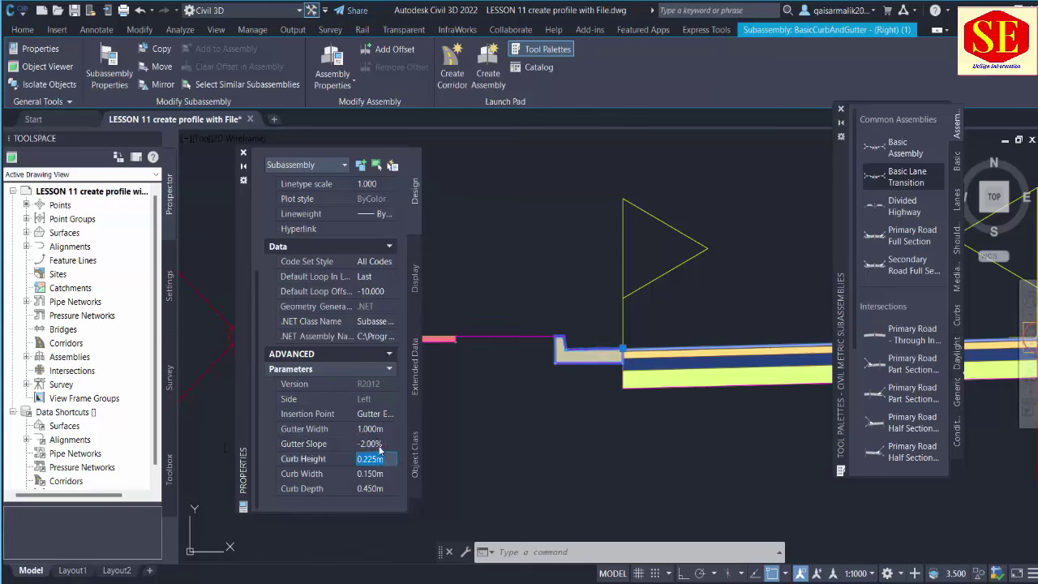
left_click(377, 445)
type("0")
left_click(371, 464)
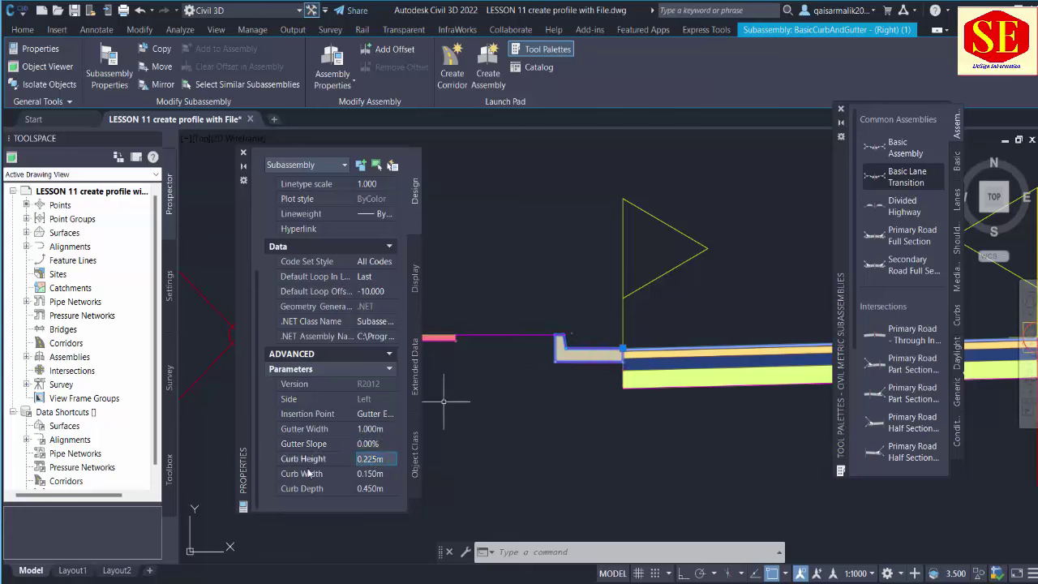
left_click(371, 475)
left_click(371, 489)
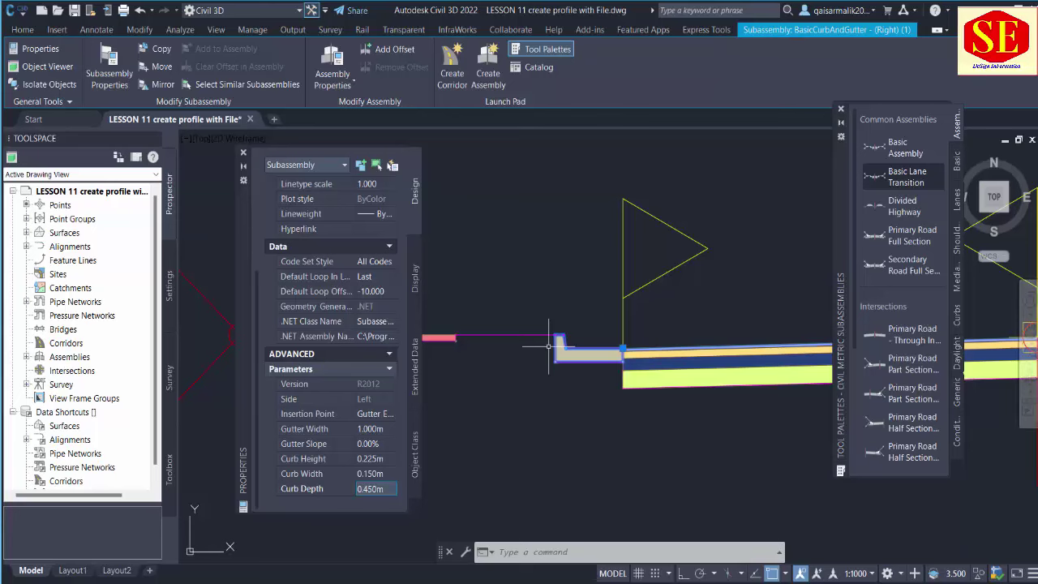
scroll(477, 383, "down", 2)
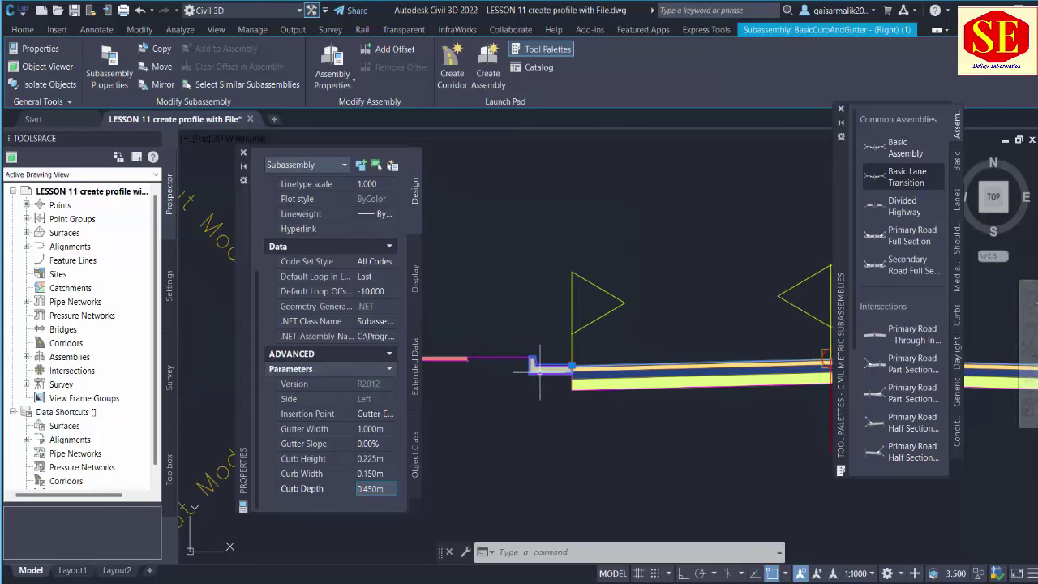
key("Escape")
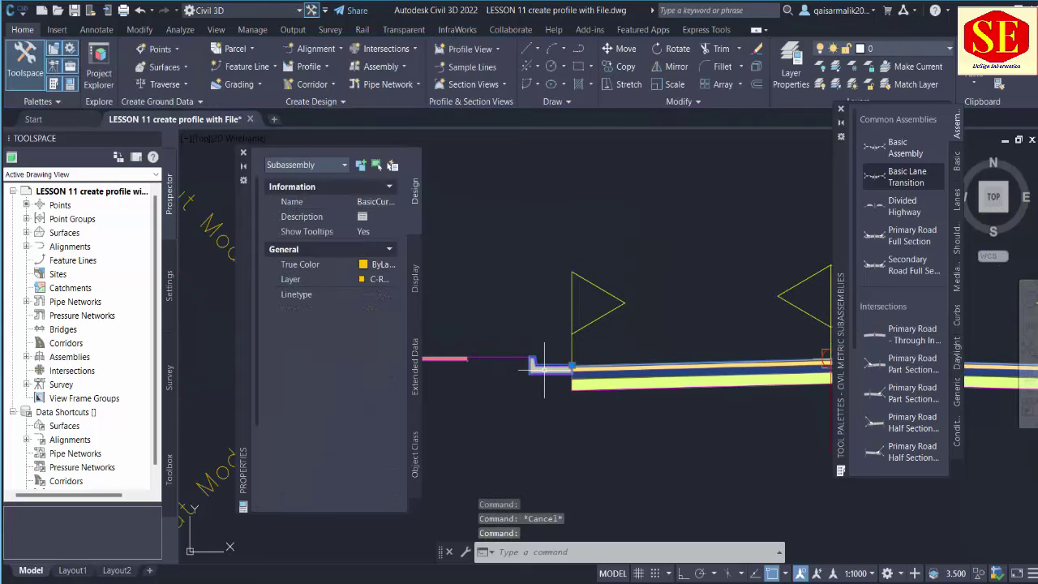
Step: Delete the curb-and-gutter subassemblies from the left and right sides of the assembly
left_click(544, 369)
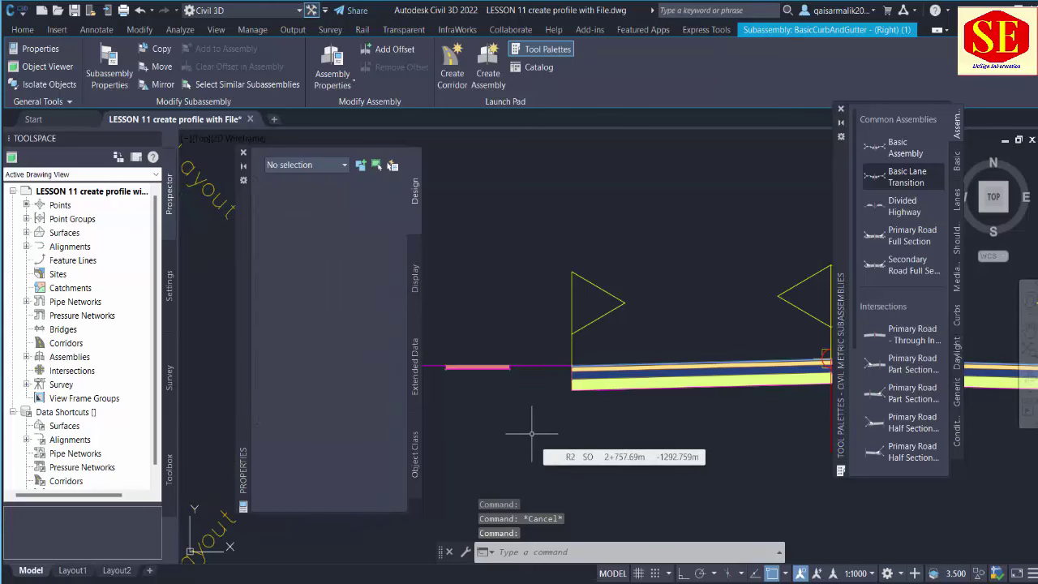
key("Delete")
scroll(487, 386, "down", 3)
scroll(713, 386, "up", 3)
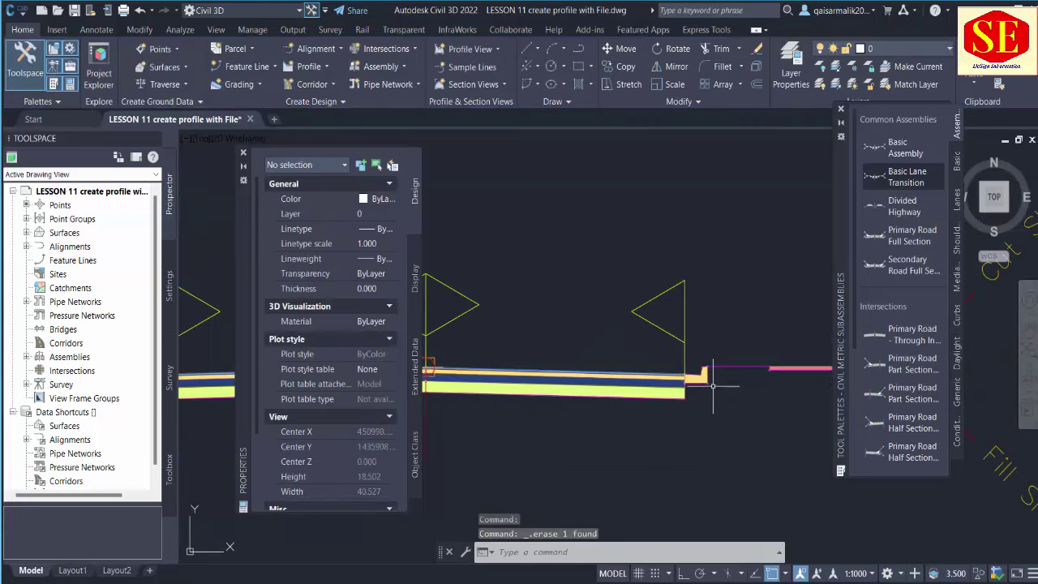
left_click(698, 375)
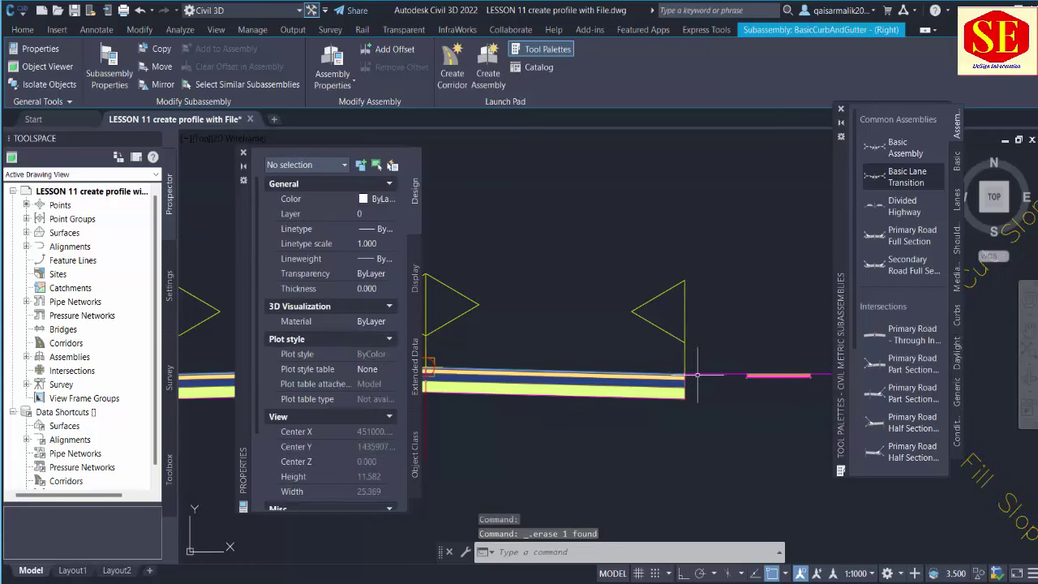
key("Escape")
Step: Attach a metric BasicCurb subassembly to the top outer edge of the right lane
scroll(730, 349, "down", 2)
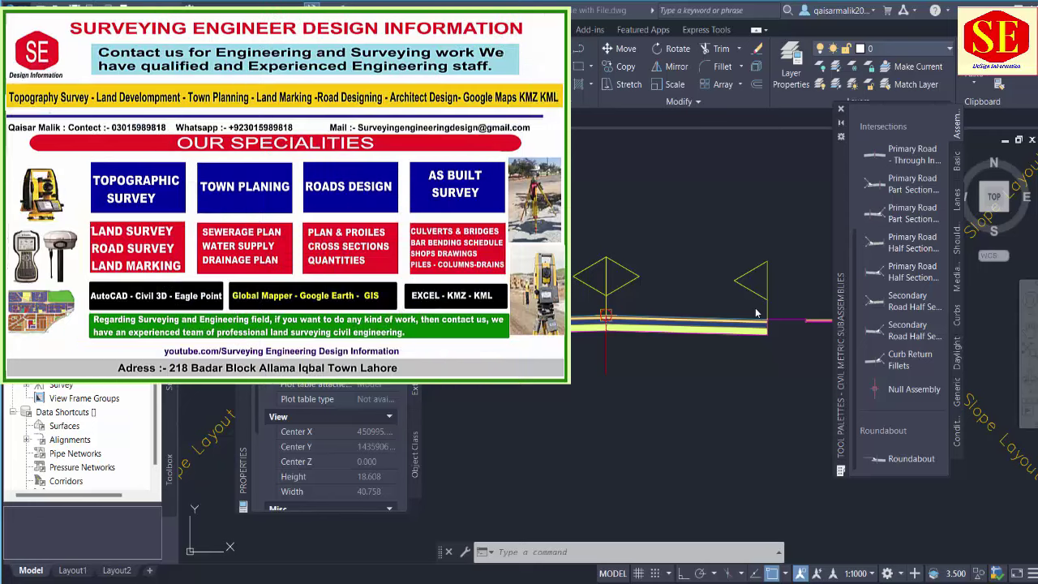
scroll(771, 341, "up", 5)
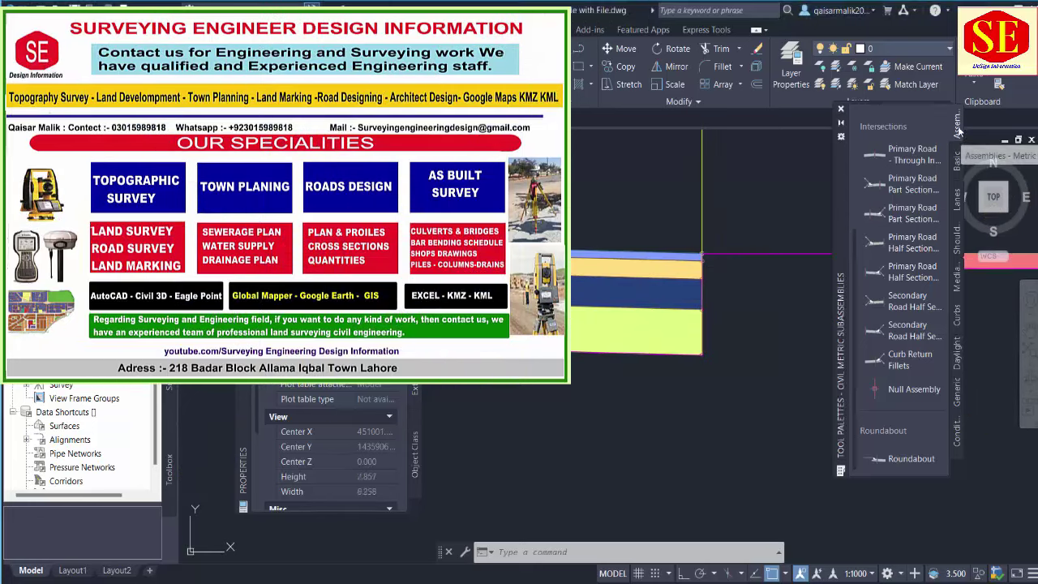
left_click(958, 162)
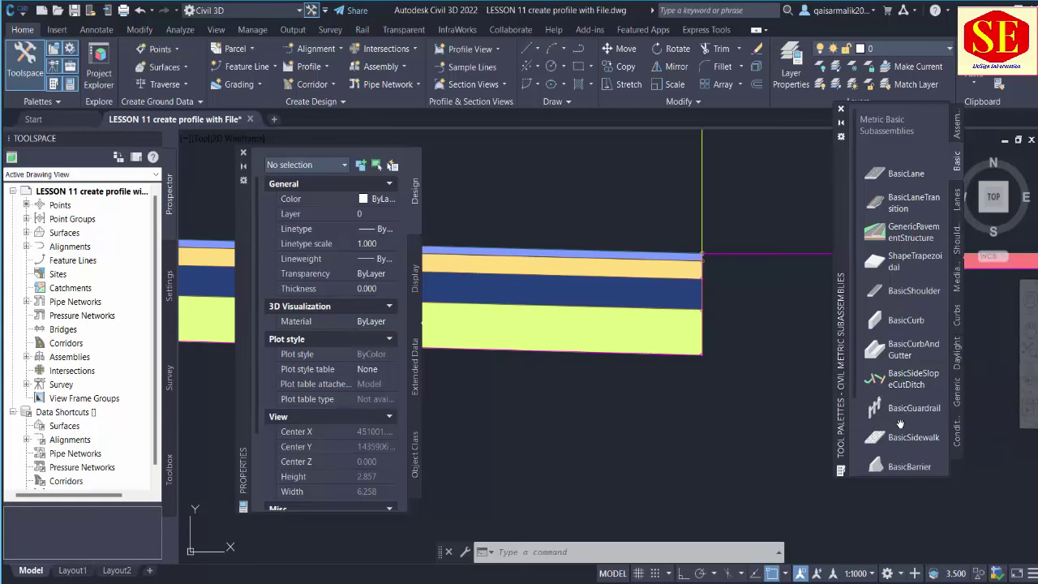
scroll(906, 423, "down", 3)
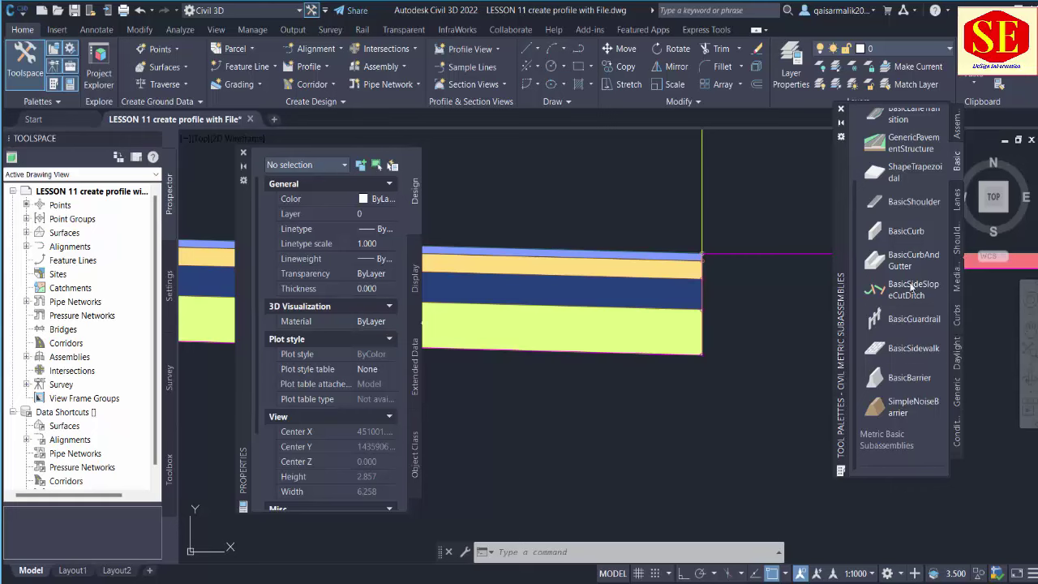
left_click(889, 230)
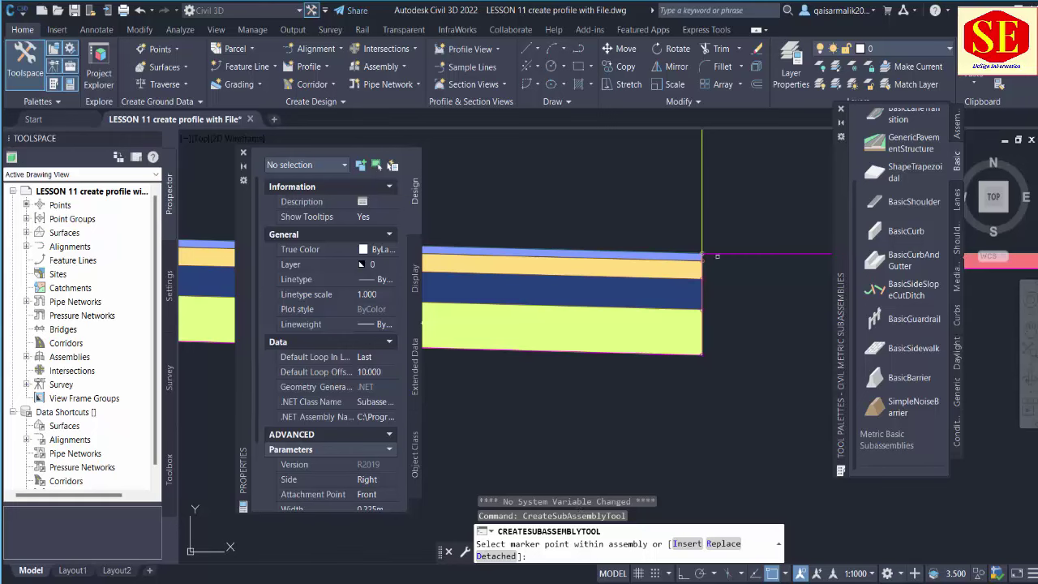
scroll(717, 256, "down", 2)
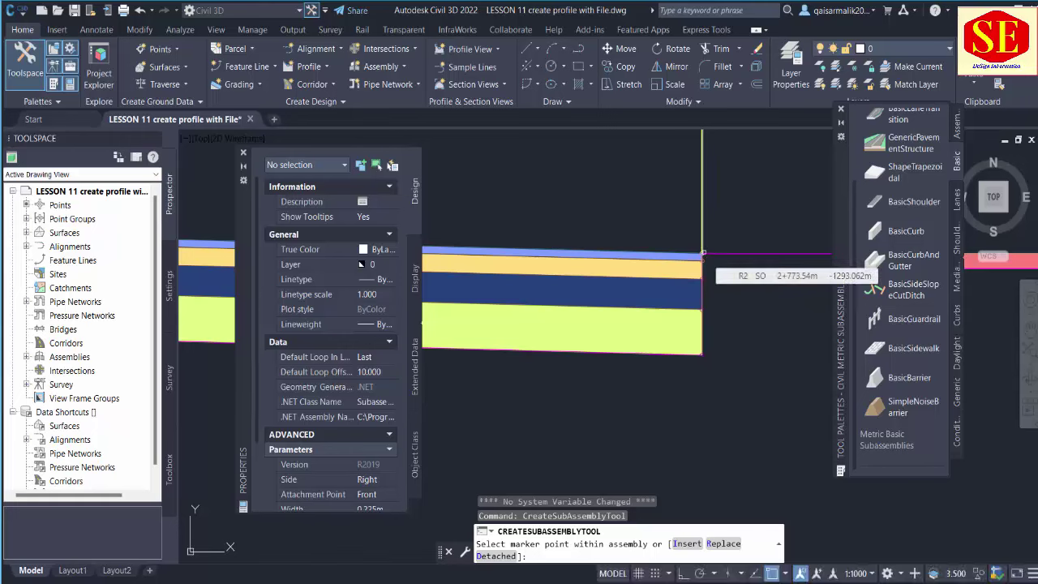
left_click(702, 254)
Step: Attach another BasicCurb to the top outer edge of the left lane and end the command
scroll(752, 357, "down", 5)
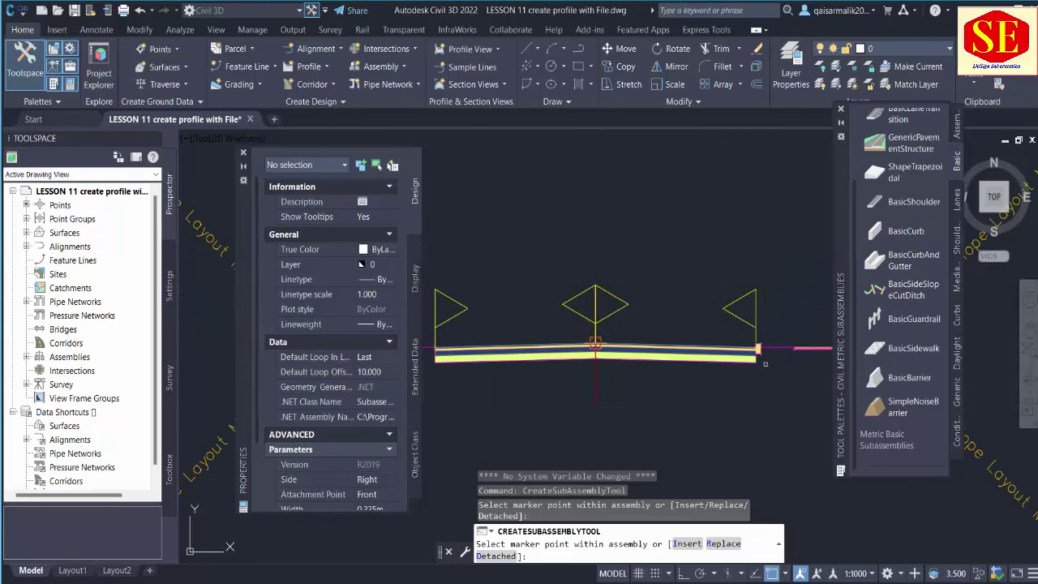
scroll(437, 348, "up", 8)
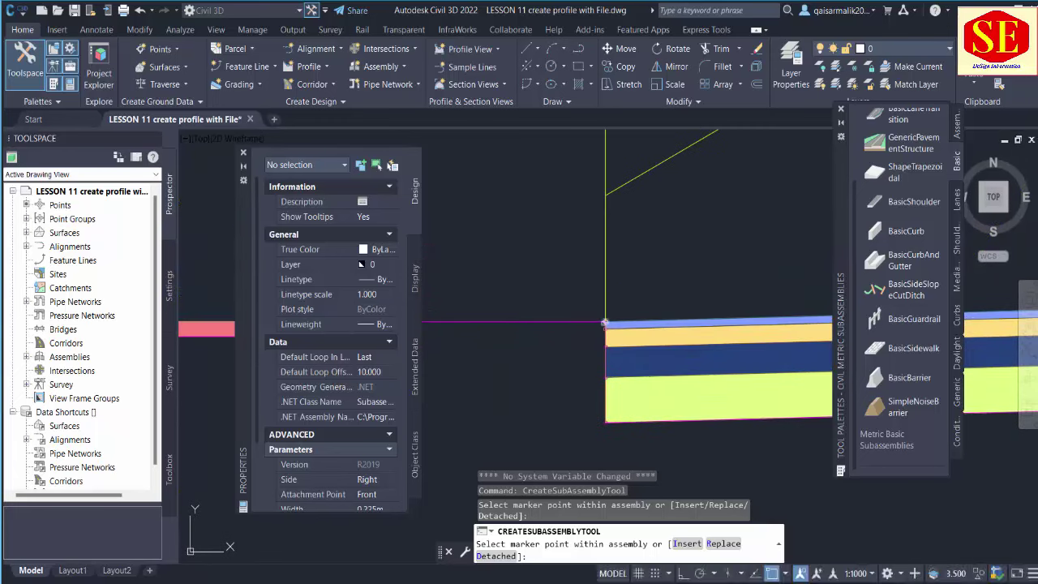
left_click(604, 321)
scroll(530, 256, "down", 3)
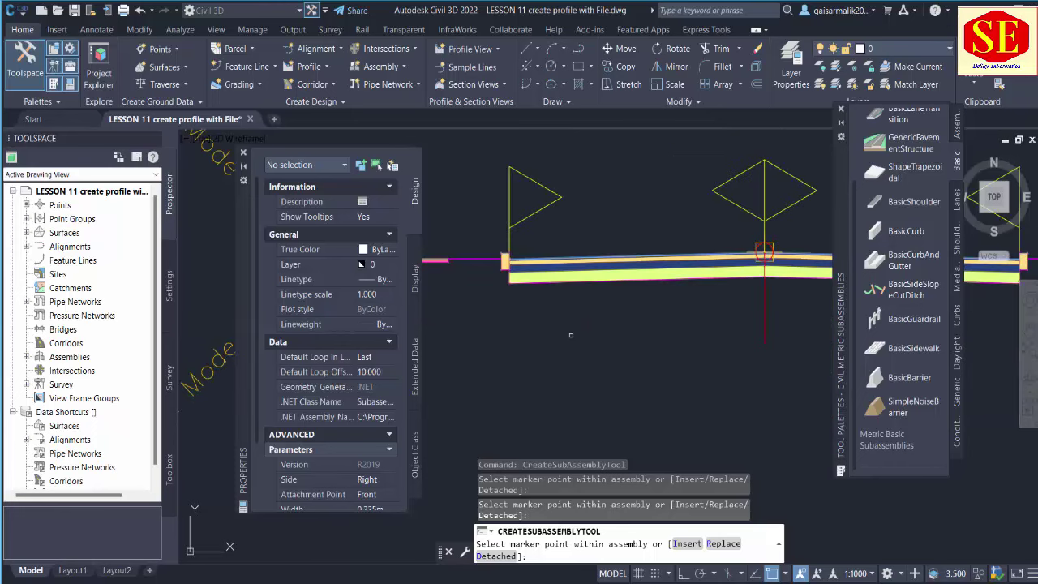
key("Escape")
left_click(505, 261)
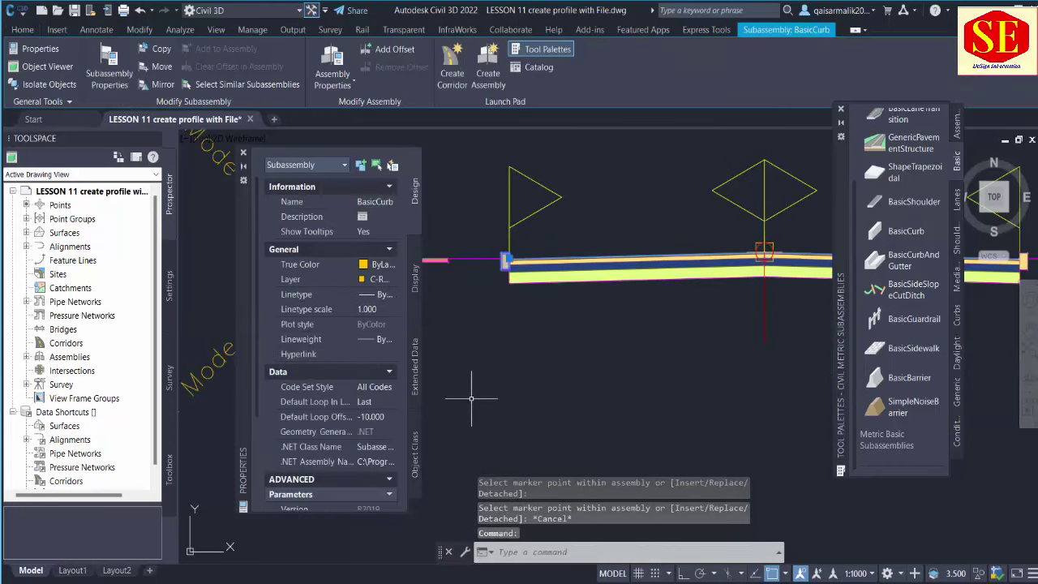
scroll(617, 308, "down", 3)
scroll(696, 344, "up", 3)
scroll(696, 344, "up", 2)
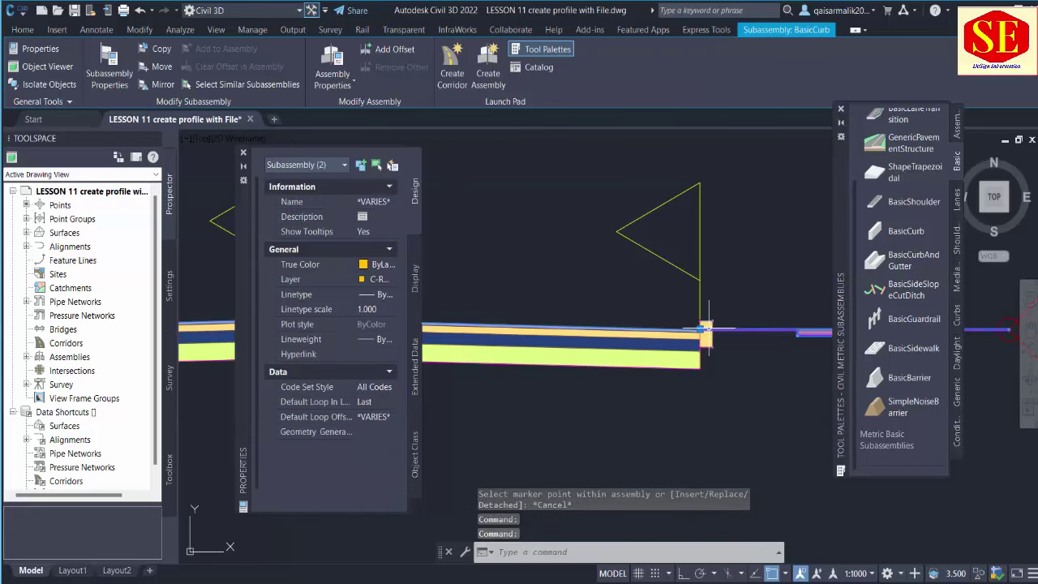
key("Escape")
Step: Select the right and left BasicCurb subassemblies and set their width to 0.300 m and depth to 0.650 m
left_click(706, 324)
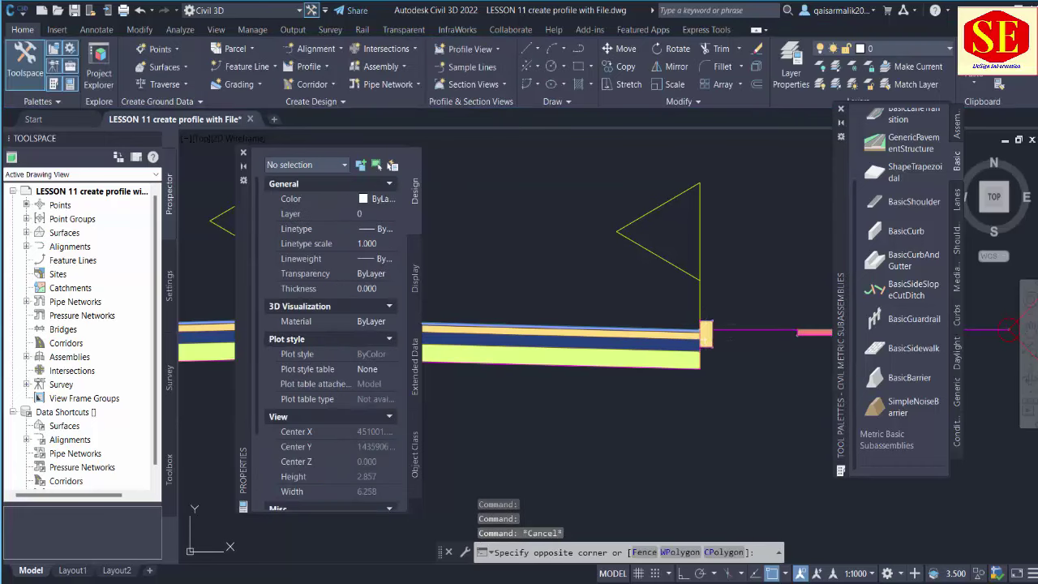
left_click(707, 332)
scroll(743, 361, "down", 2)
scroll(743, 362, "up", 6)
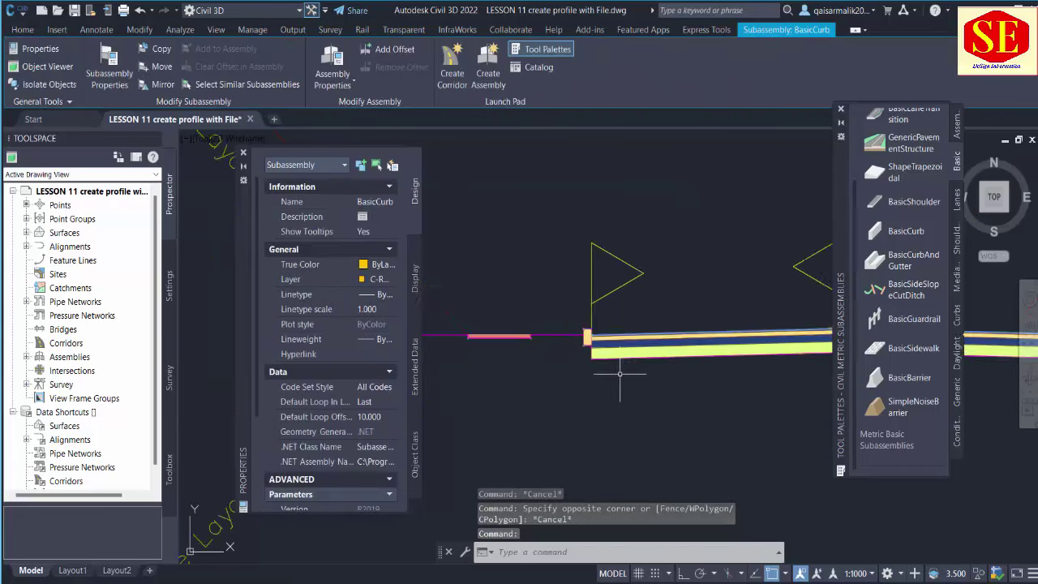
left_click(552, 292)
scroll(342, 425, "down", 3)
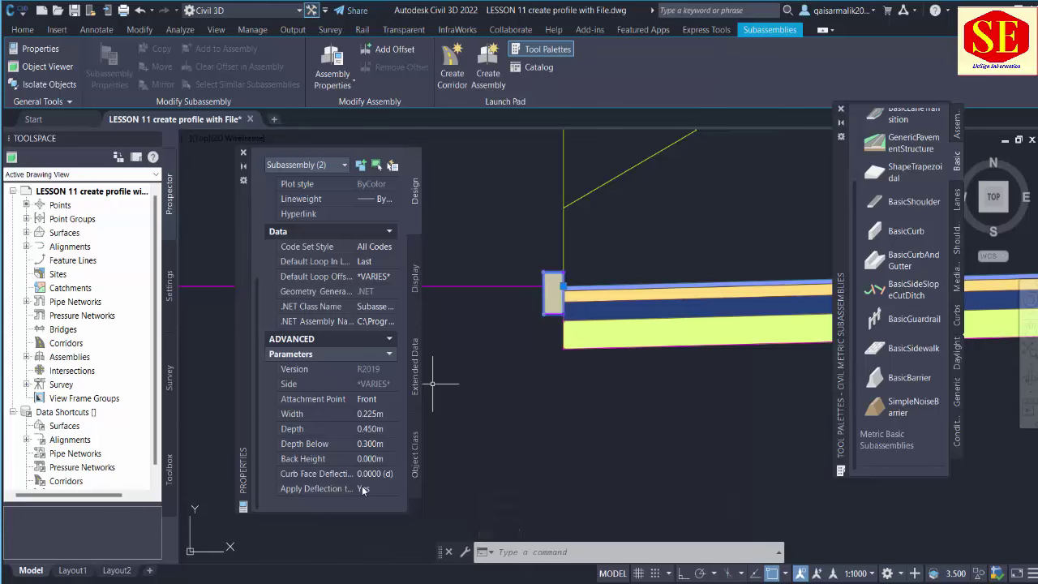
left_click(381, 414)
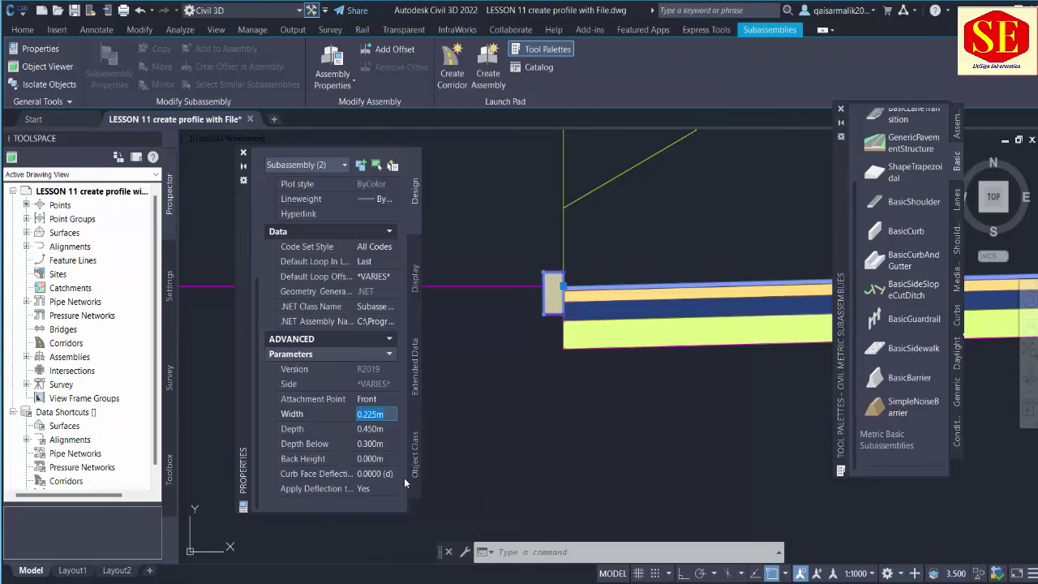
type("3")
left_click(379, 430)
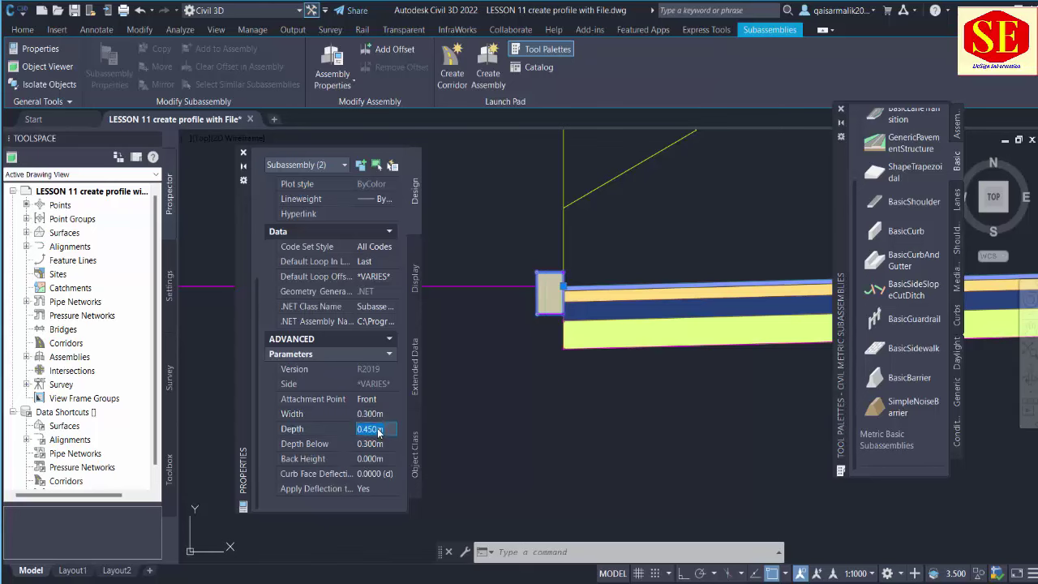
type(".65")
Step: Set the Depth Below parameter of both curbs to 0.250 m
left_click(381, 444)
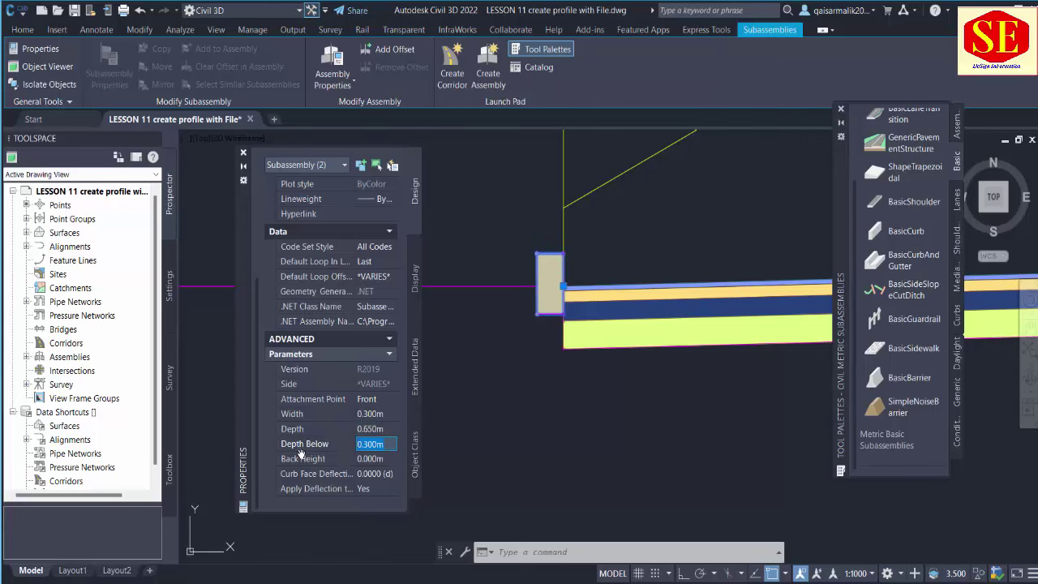
double_click(388, 442)
type(".25")
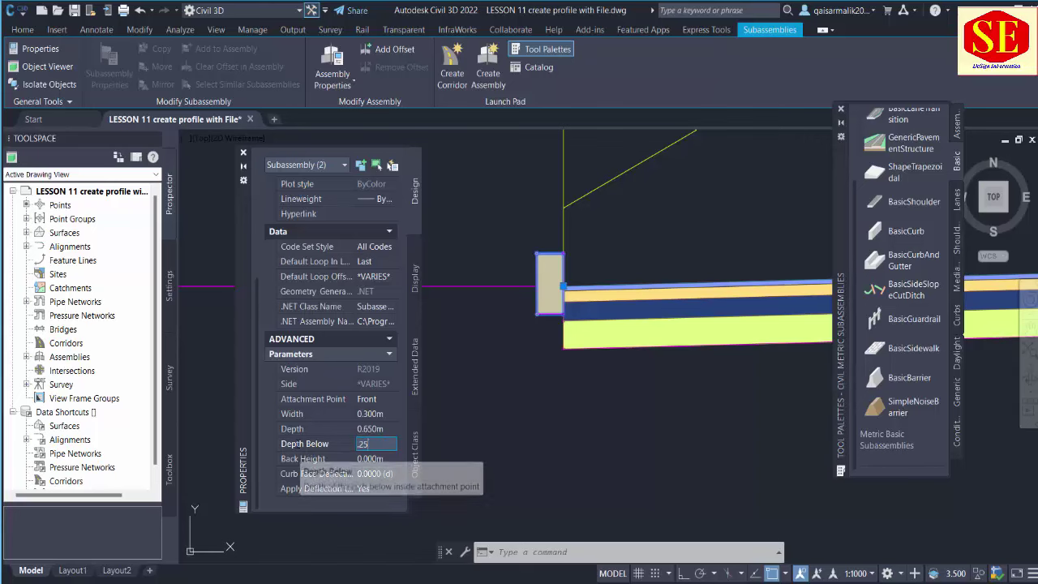
left_click(369, 459)
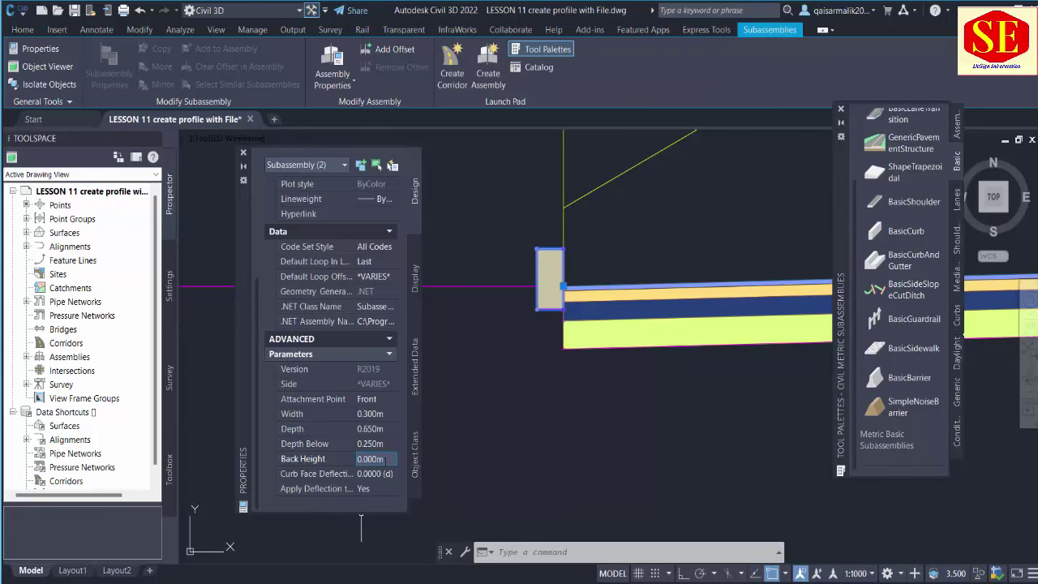
Step: Try Depth Below values of 0.350 m and 0.100 m on both curbs
left_click(382, 444)
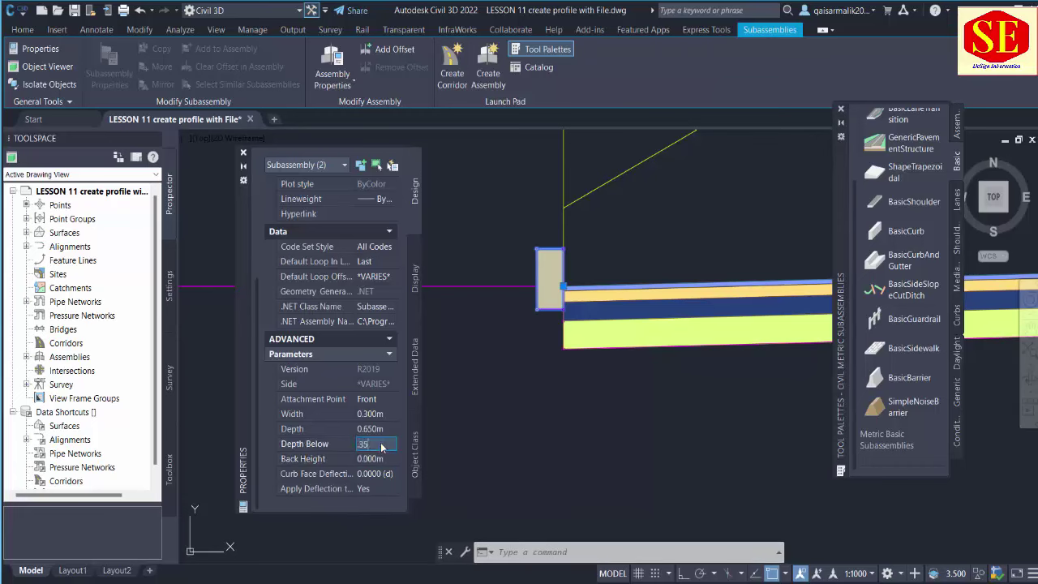
type(".35")
left_click(373, 459)
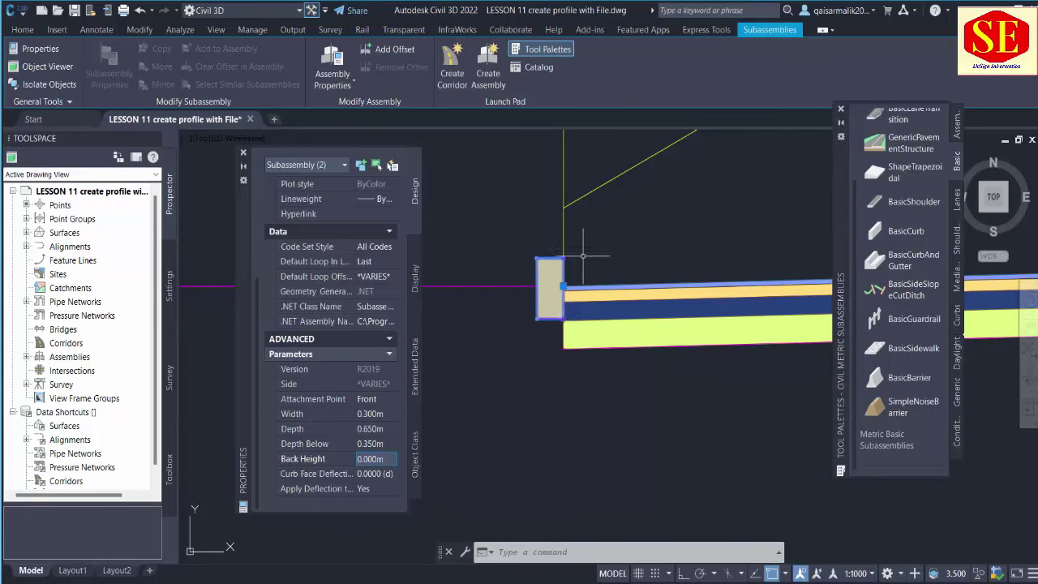
left_click(373, 444)
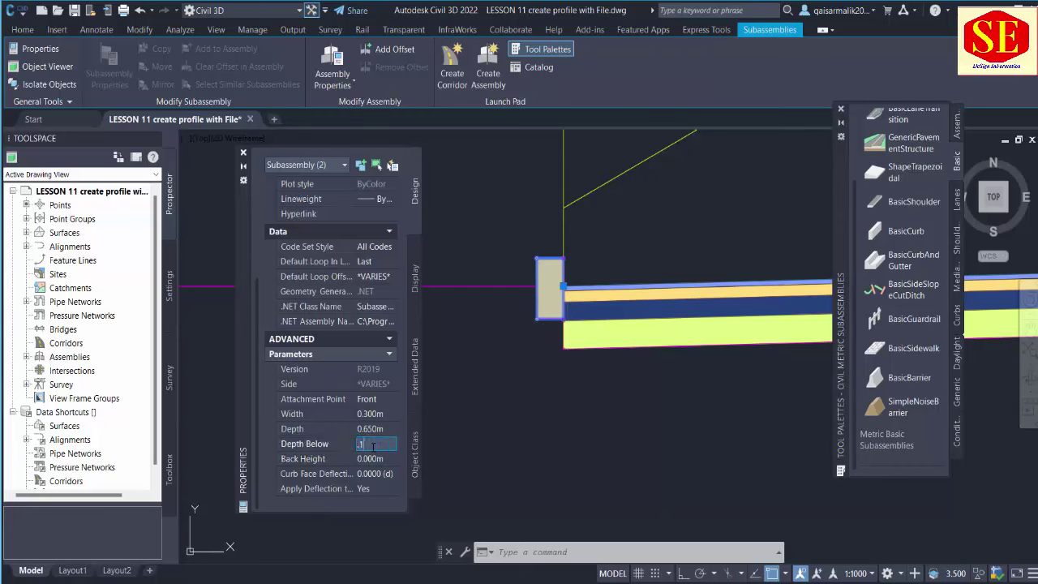
type(".1")
left_click(381, 460)
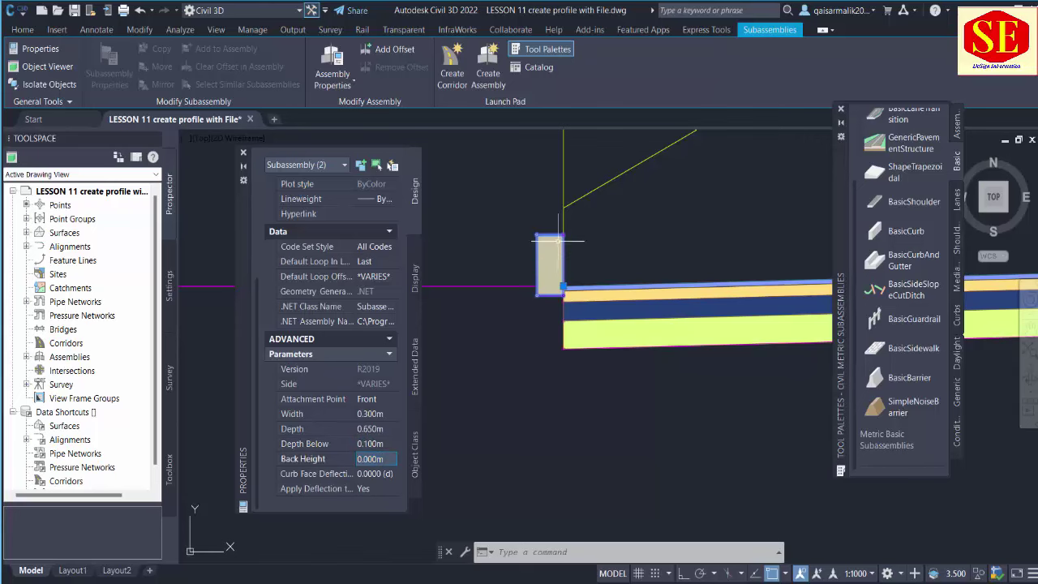
Step: Restore the Depth Below of both curbs to 0.250 m and clear the selection
left_click(369, 444)
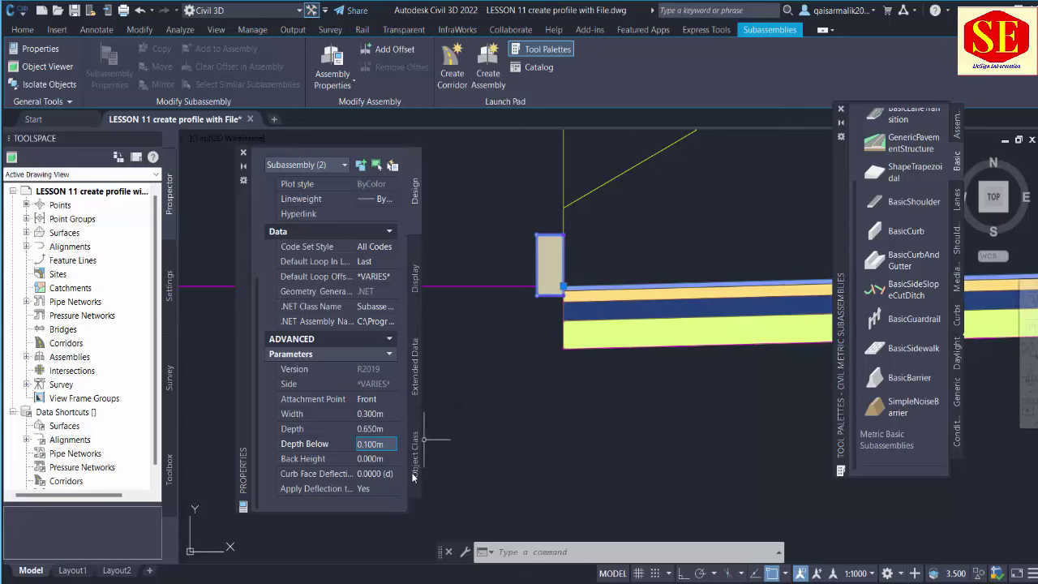
left_click(302, 446)
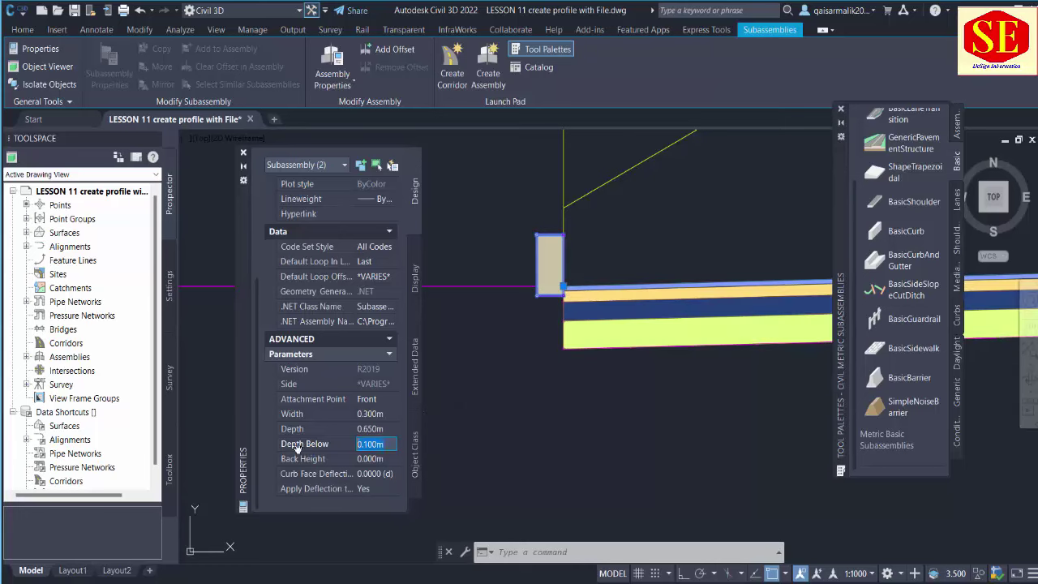
type("25")
left_click(388, 461)
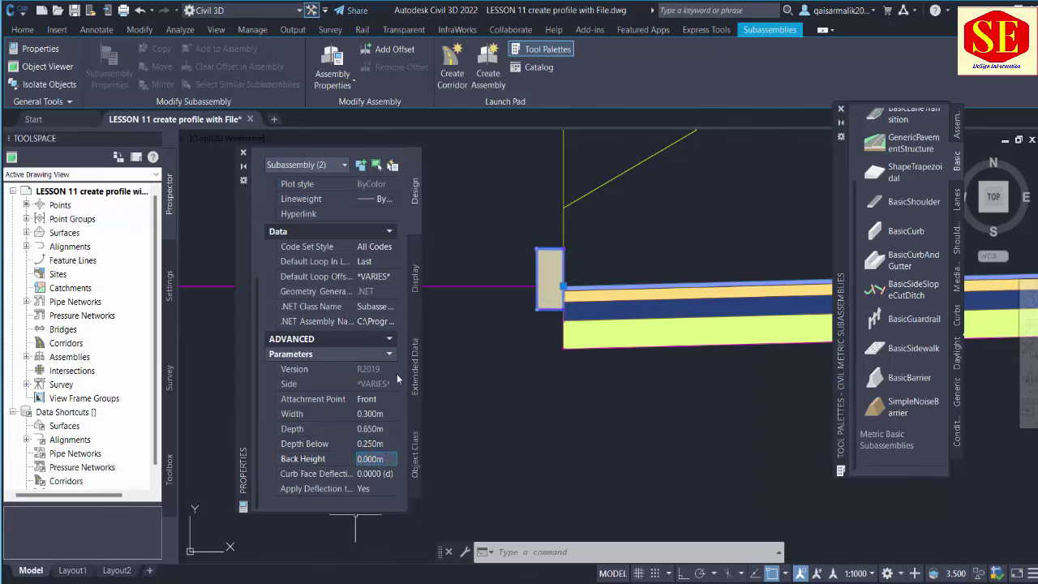
scroll(503, 430, "down", 3)
scroll(670, 429, "down", 2)
scroll(679, 438, "up", 2)
mouse_move(679, 448)
middle_mouse_down()
mouse_move(499, 458)
mouse_move(499, 402)
middle_mouse_up()
key("Delete")
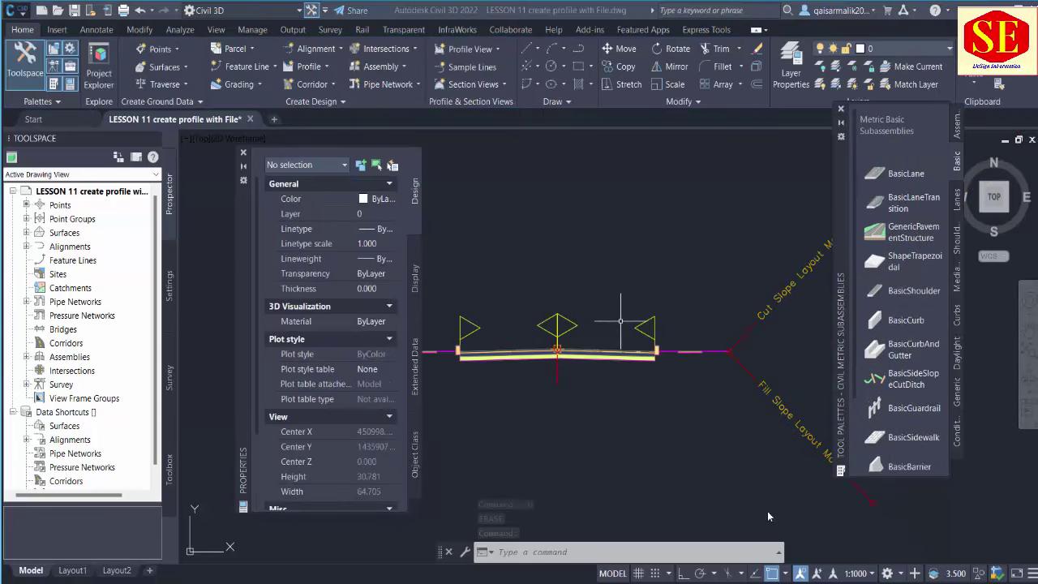
Step: Erase the BasicSidewalk subassembly on the right side of the assembly
scroll(705, 346, "up", 6)
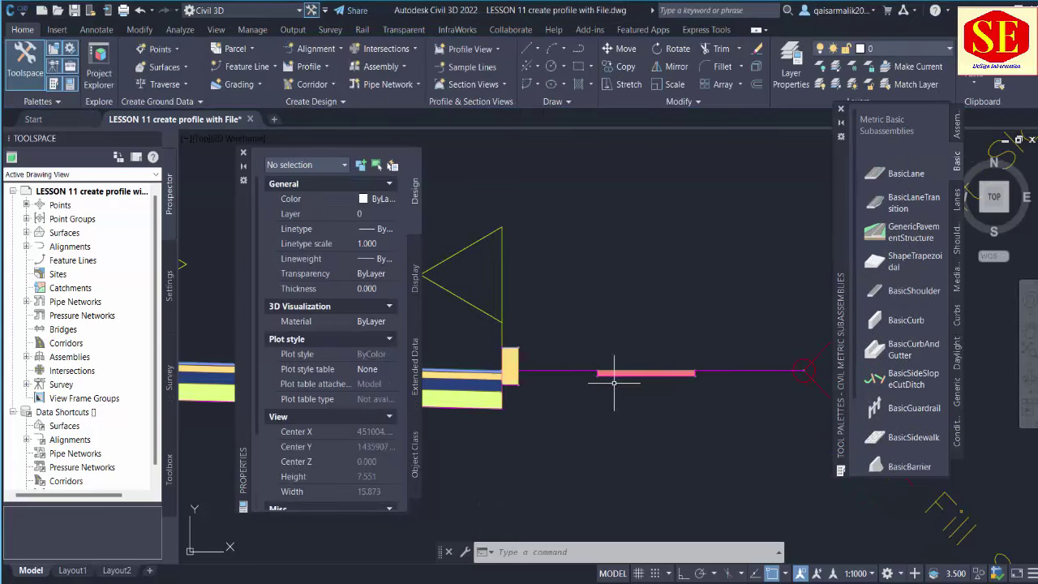
middle_click_drag(614, 382, 536, 384)
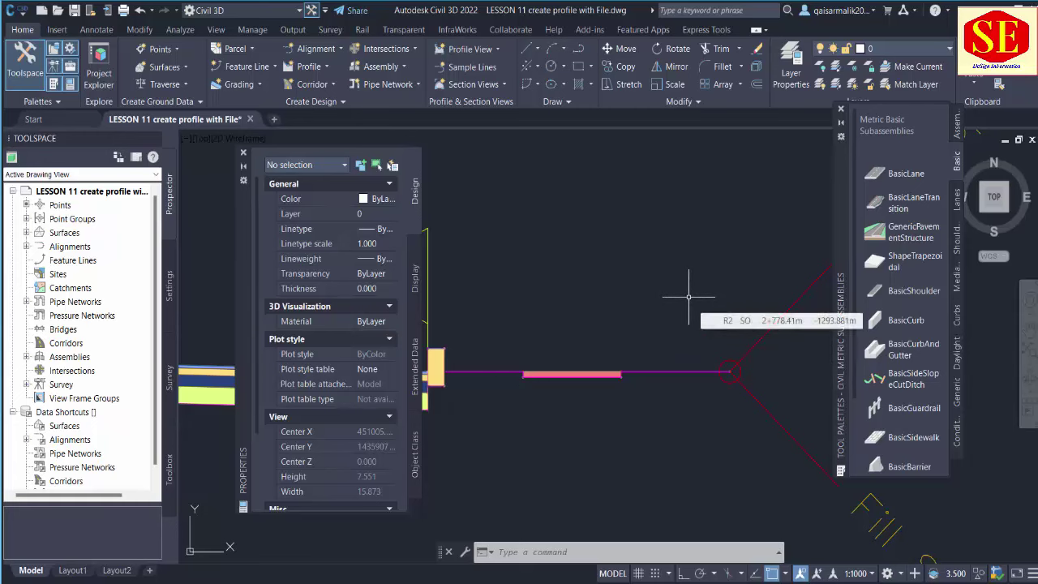
scroll(689, 297, "down", 2)
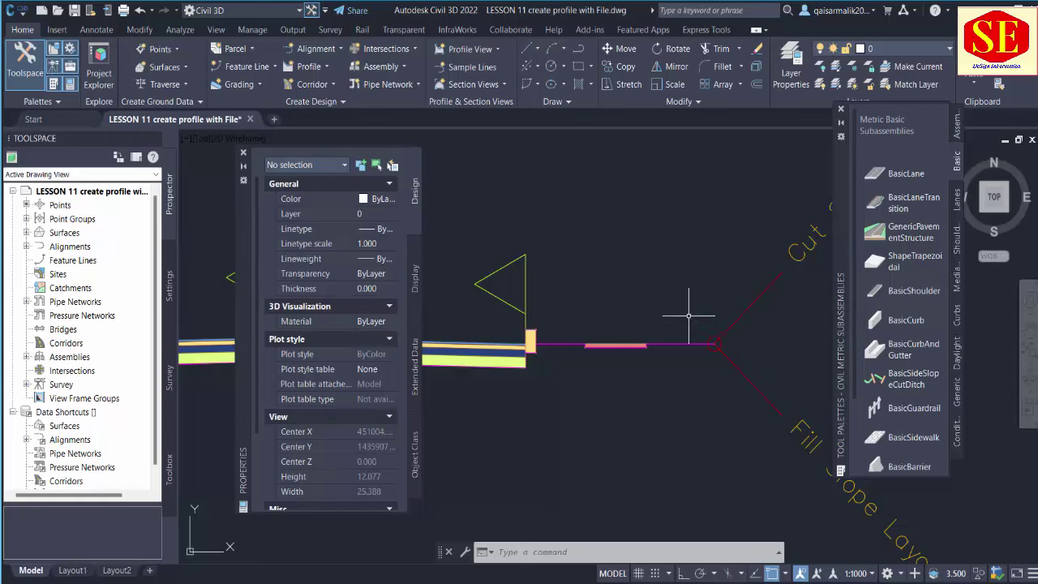
left_click(573, 348)
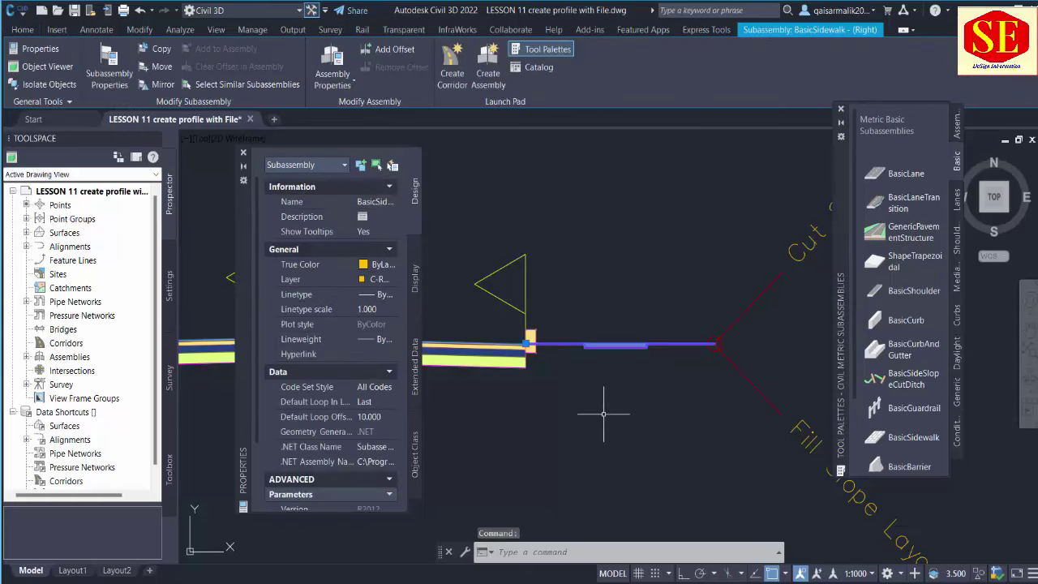
type("e")
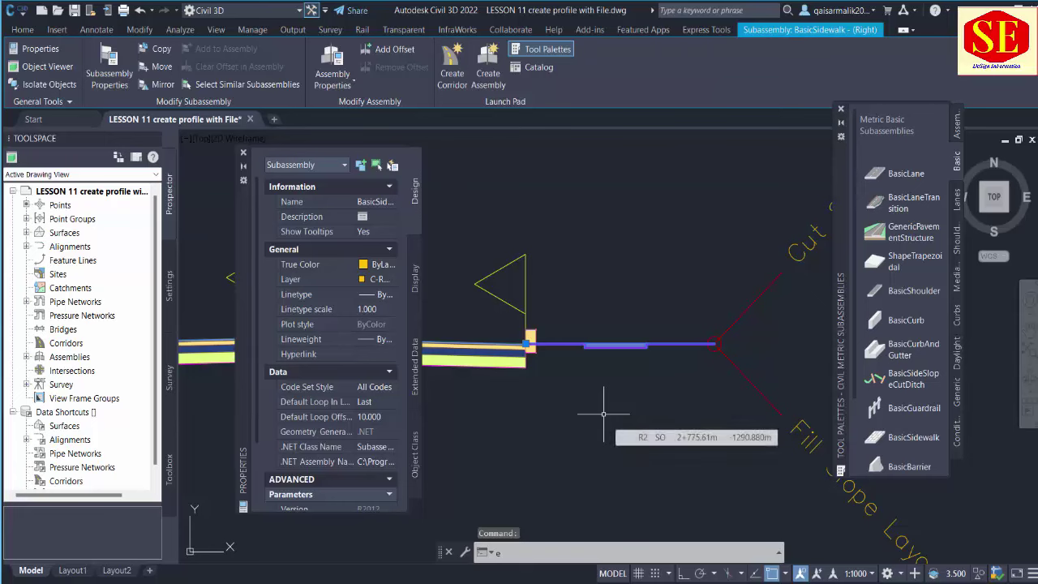
key("Return")
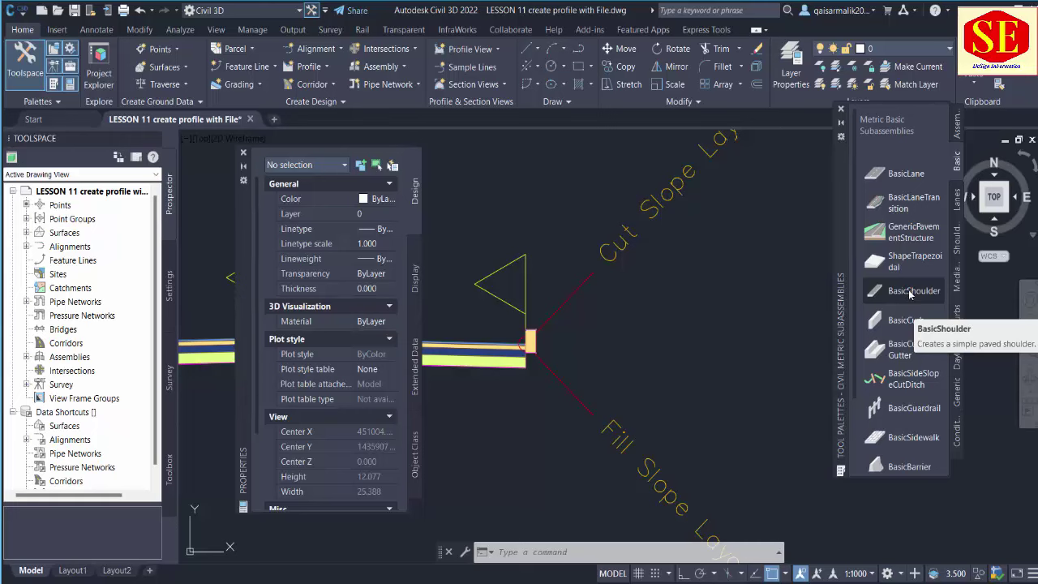
Step: Attach a metric BasicShoulder subassembly to the top outer corner of the right curb and end the command
left_click(909, 442)
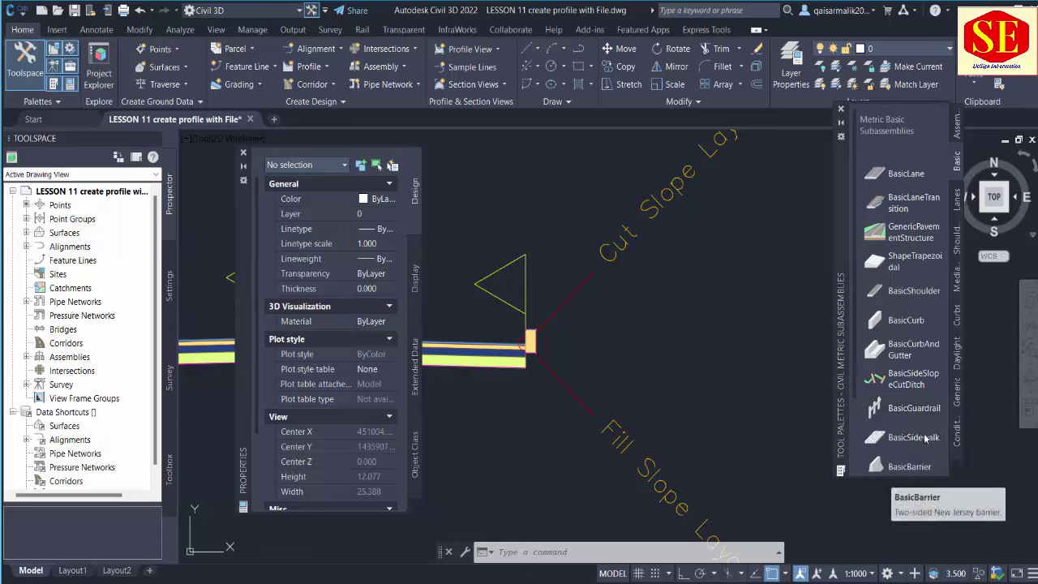
scroll(896, 440, "down", 3)
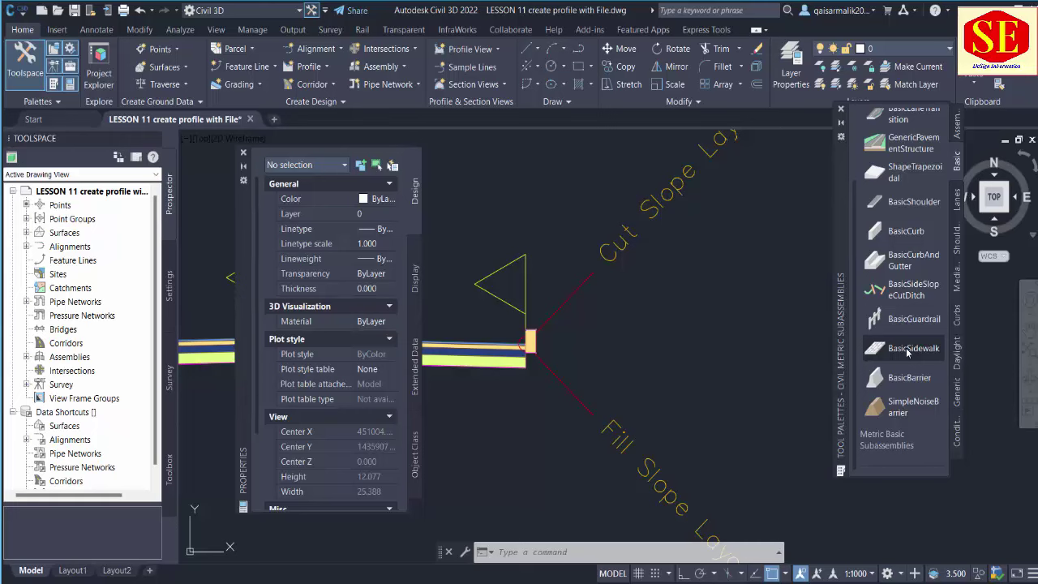
left_click(911, 202)
scroll(475, 369, "up", 5)
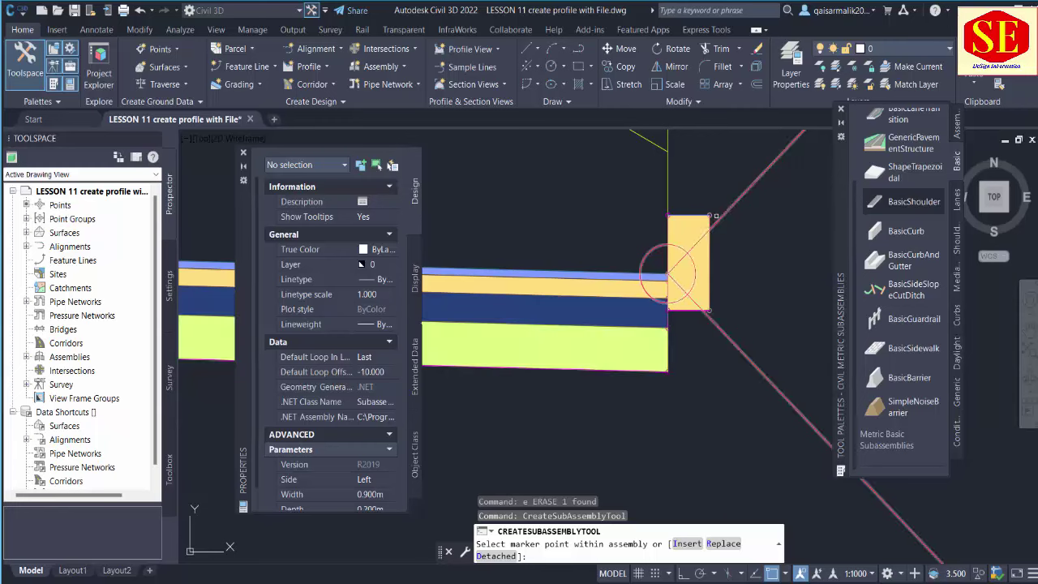
scroll(716, 215, "up", 3)
left_click(697, 213)
scroll(584, 330, "down", 5)
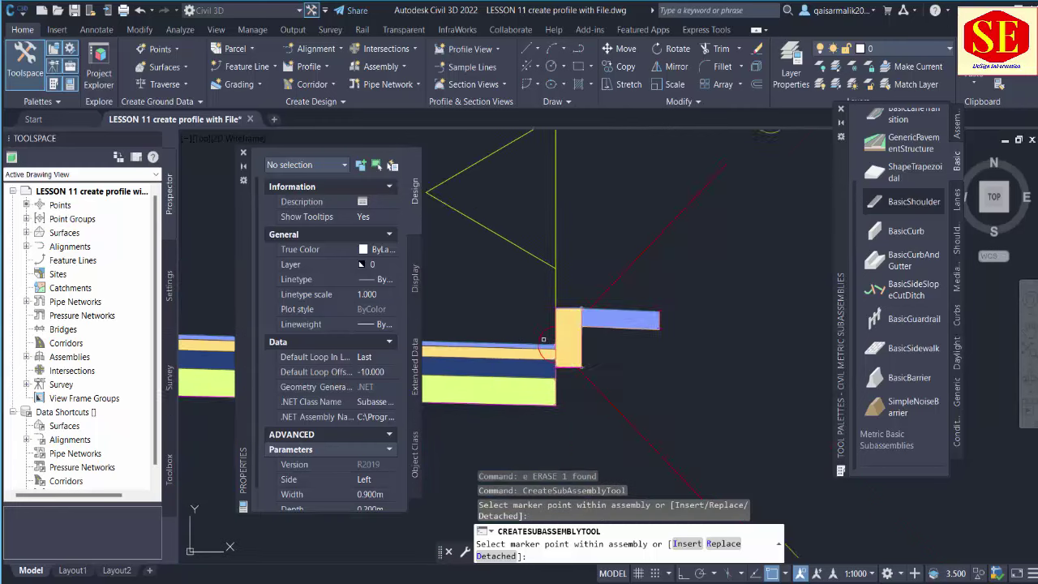
key("Escape")
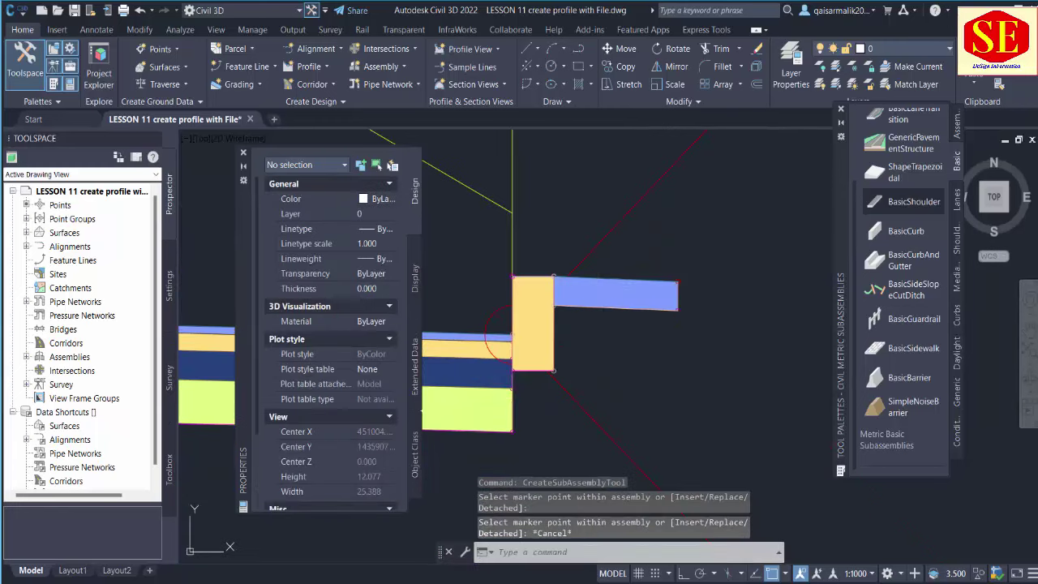
Step: Set the width of the right BasicShoulder to 5.000 m
left_click(587, 299)
scroll(364, 460, "down", 3)
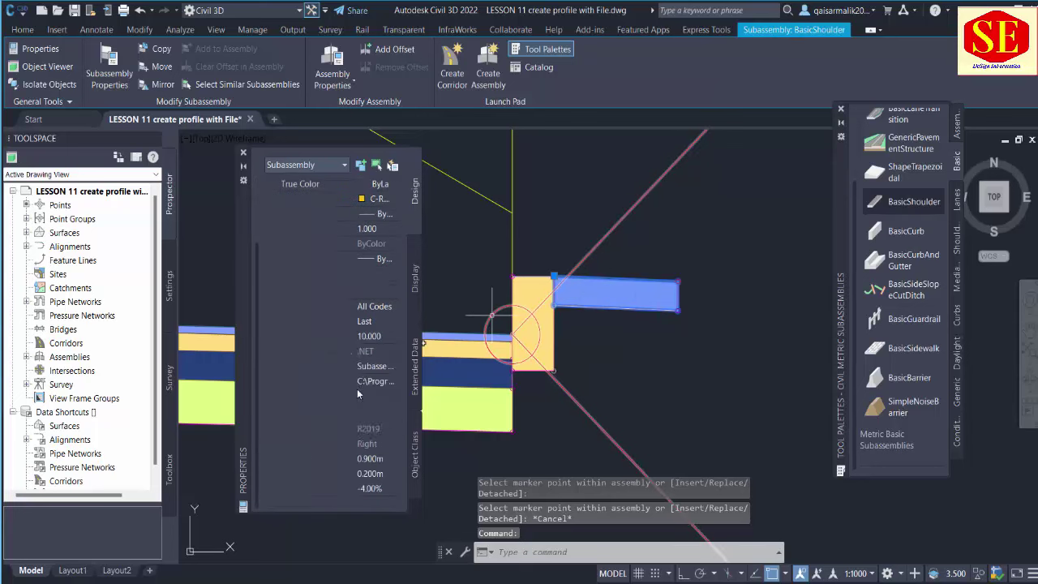
left_click(378, 459)
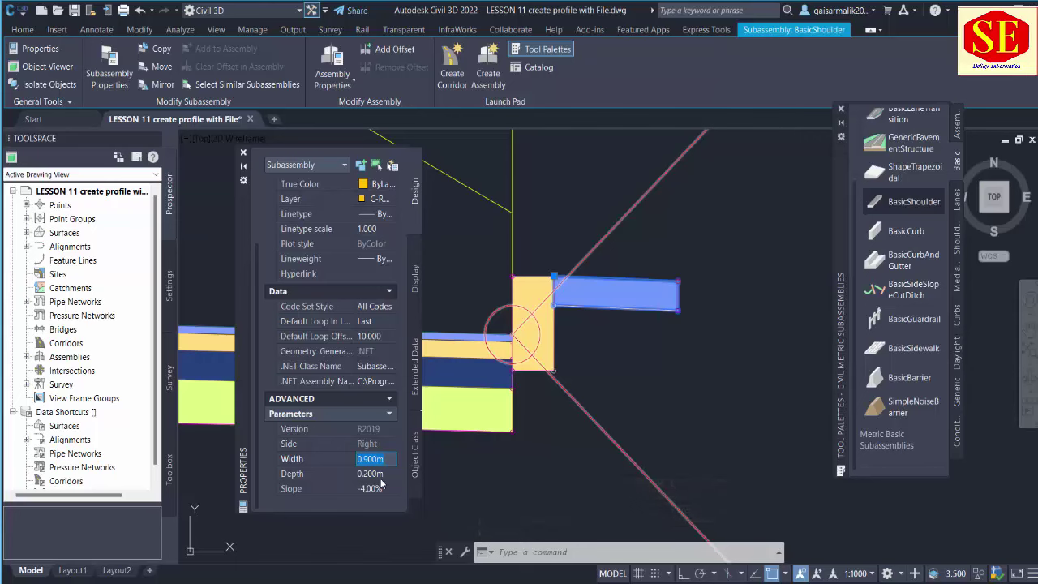
type("5")
key("Tab")
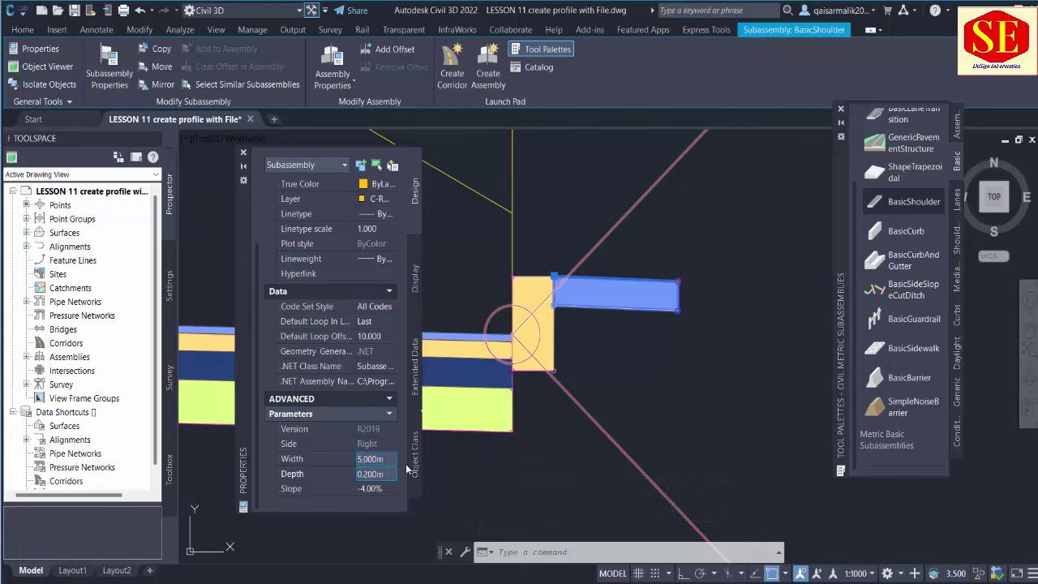
scroll(623, 349, "down", 3)
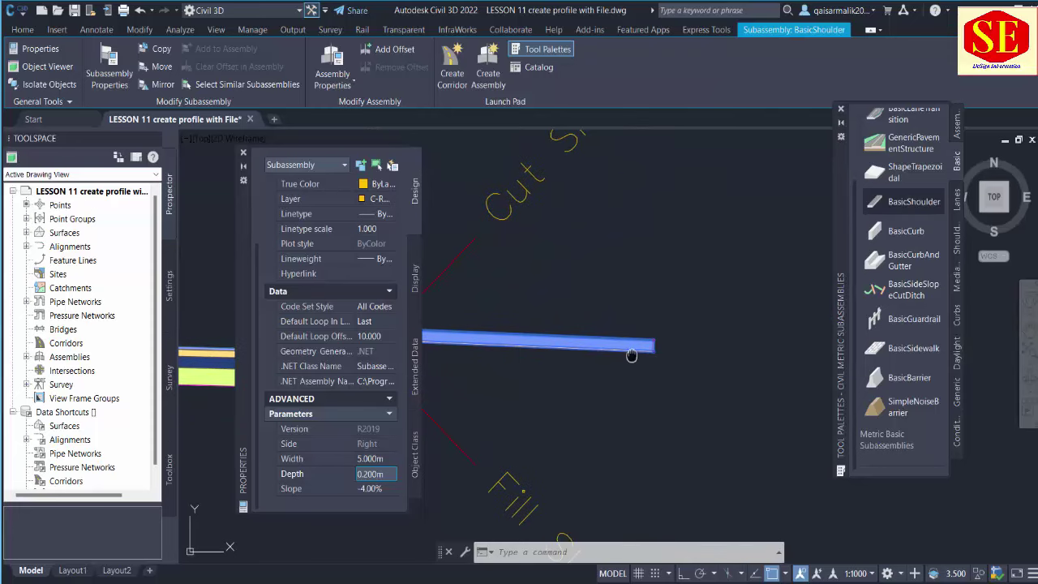
middle_click_drag(622, 349, 767, 319)
Step: Set the right shoulder's slope to 1.50% and then to -1.00%
key("Tab")
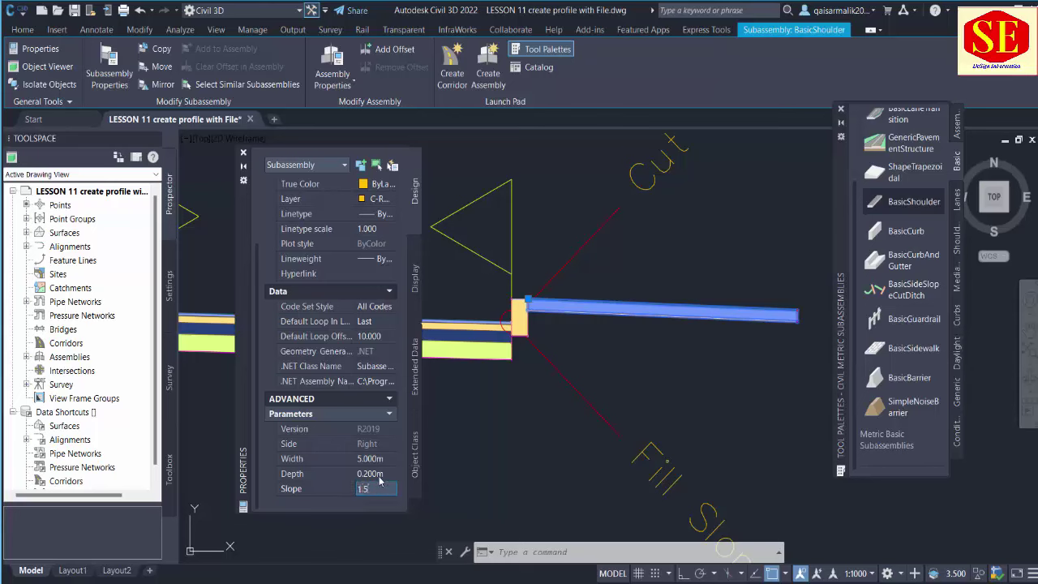
left_click(379, 477)
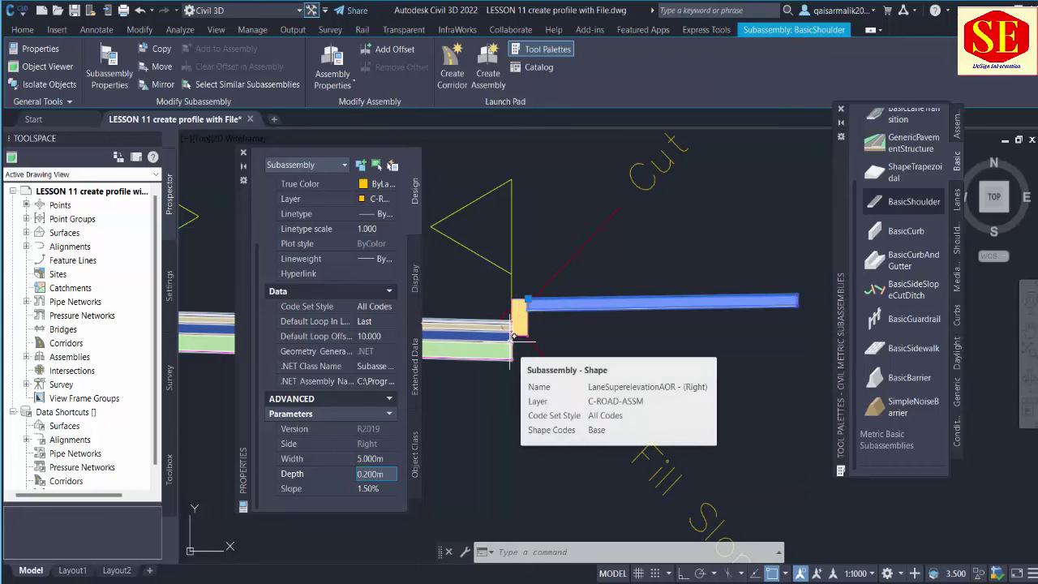
left_click(375, 488)
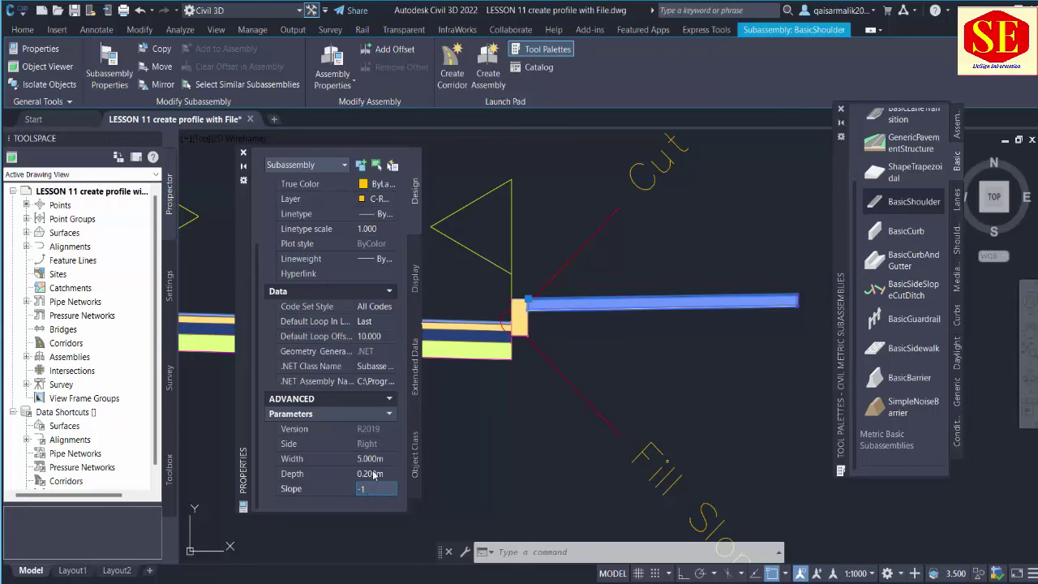
type("-1")
left_click(373, 474)
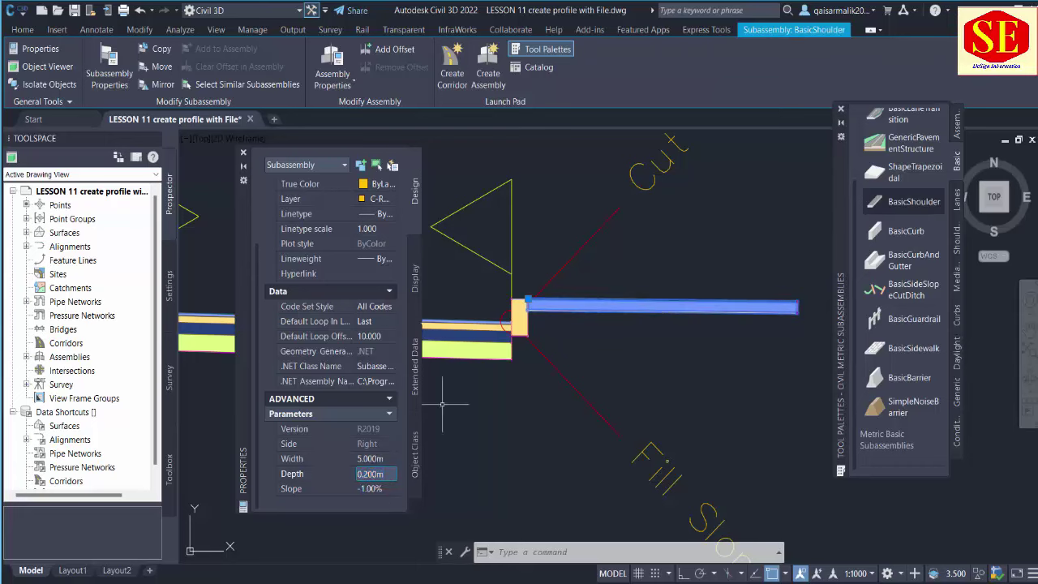
Step: Attach a metric BasicCurb subassembly to the top outer corner of the right shoulder
mouse_move(766, 316)
middle_mouse_down()
mouse_move(684, 318)
mouse_move(574, 356)
mouse_move(635, 347)
middle_mouse_up()
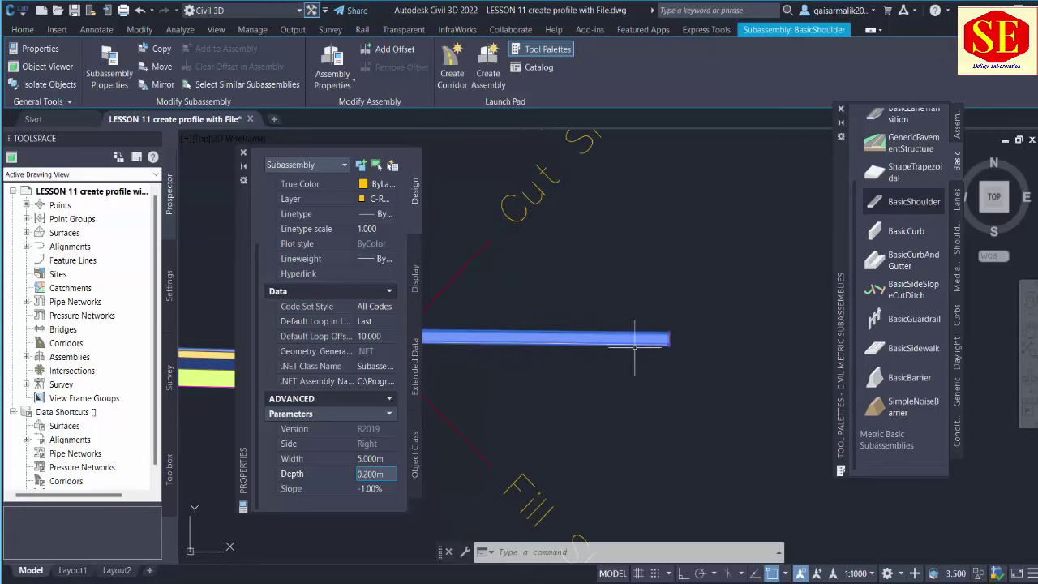
middle_click_drag(644, 239, 668, 219)
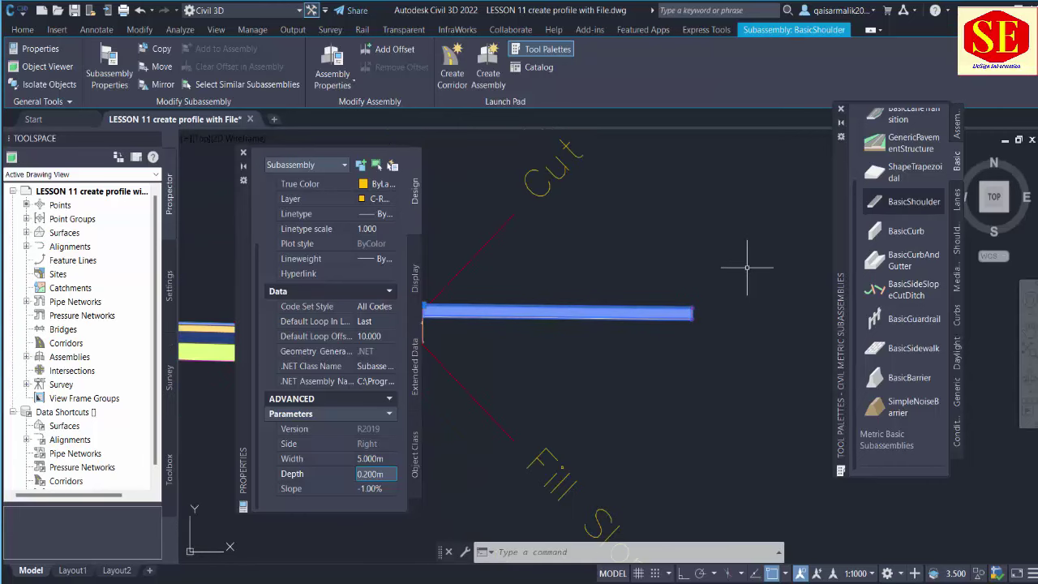
key("Escape")
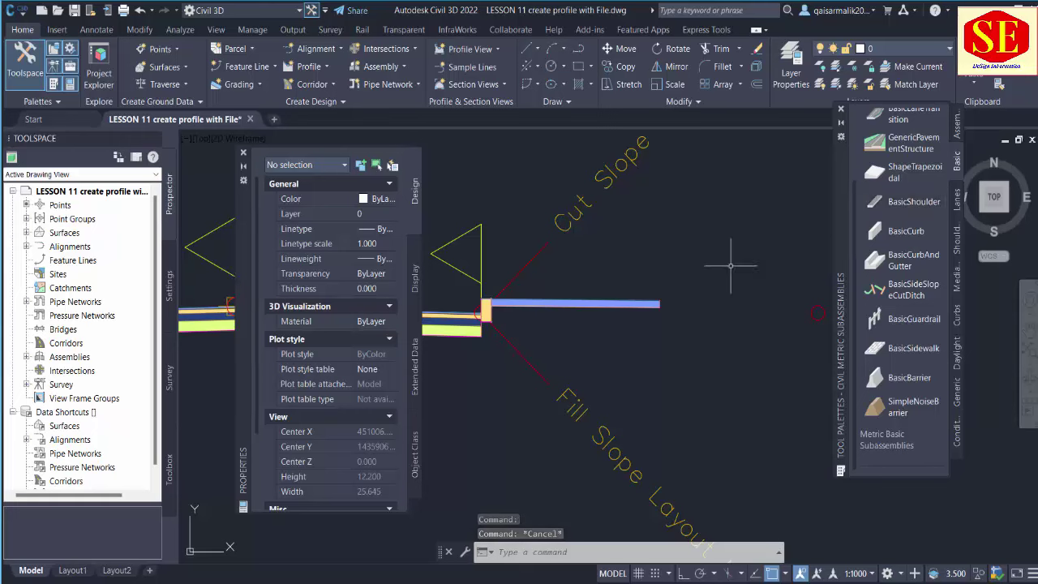
left_click(902, 232)
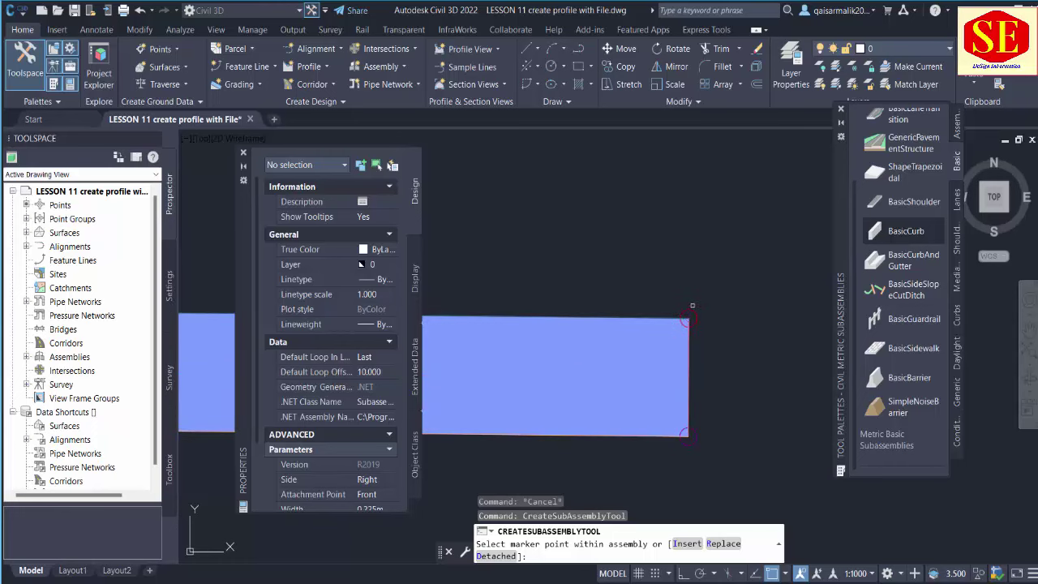
left_click(688, 318)
scroll(614, 296, "down", 3)
scroll(625, 278, "up", 2)
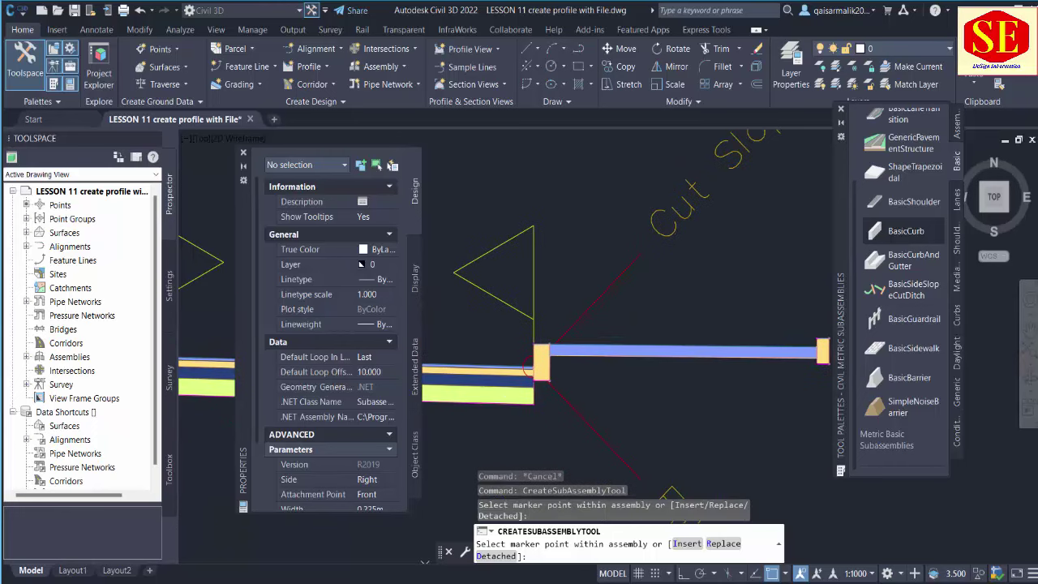
scroll(519, 341, "down", 2)
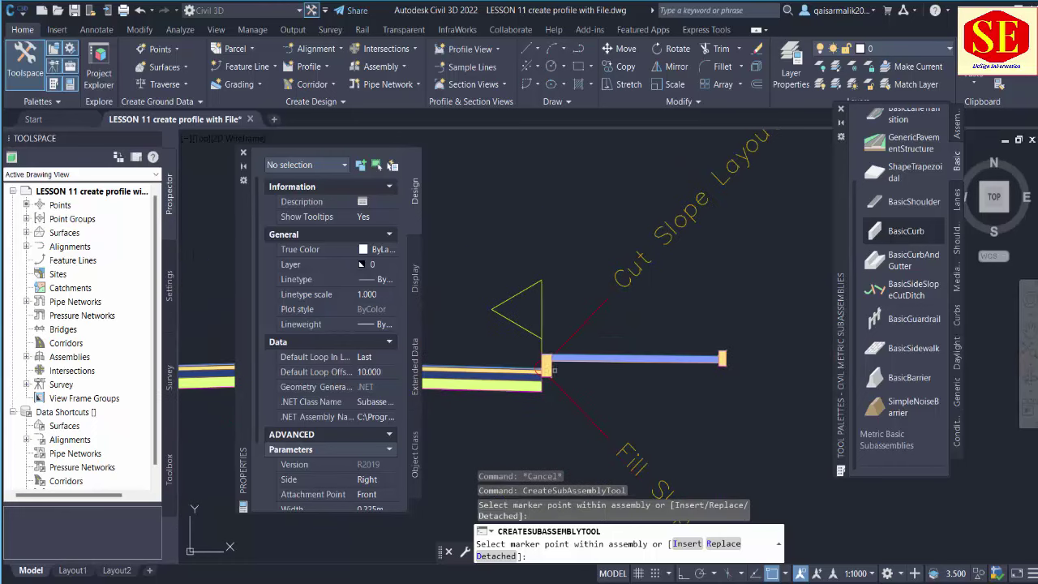
Step: Attach a metric BasicSidewalk subassembly to the top outer corner of the new outer curb and end the command
left_click(908, 349)
scroll(572, 339, "up", 2)
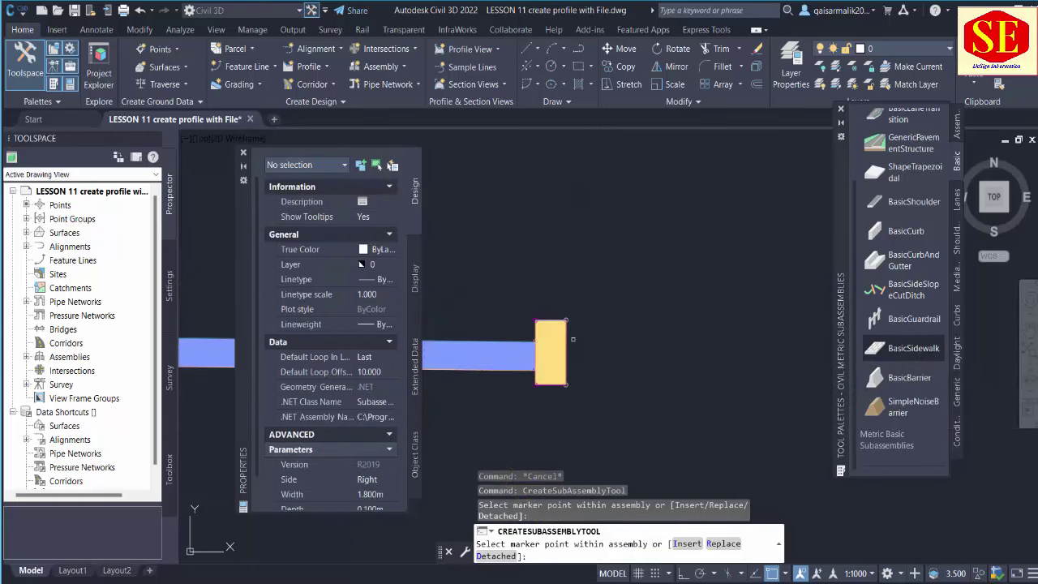
left_click(569, 319)
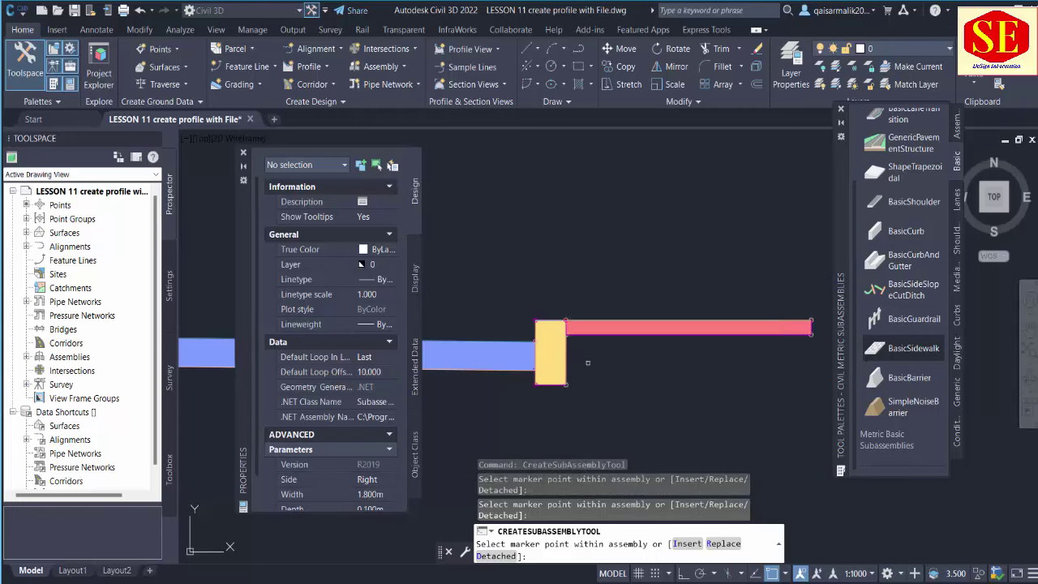
scroll(607, 378, "down", 3)
scroll(624, 400, "down", 2)
middle_click_drag(651, 379, 667, 343)
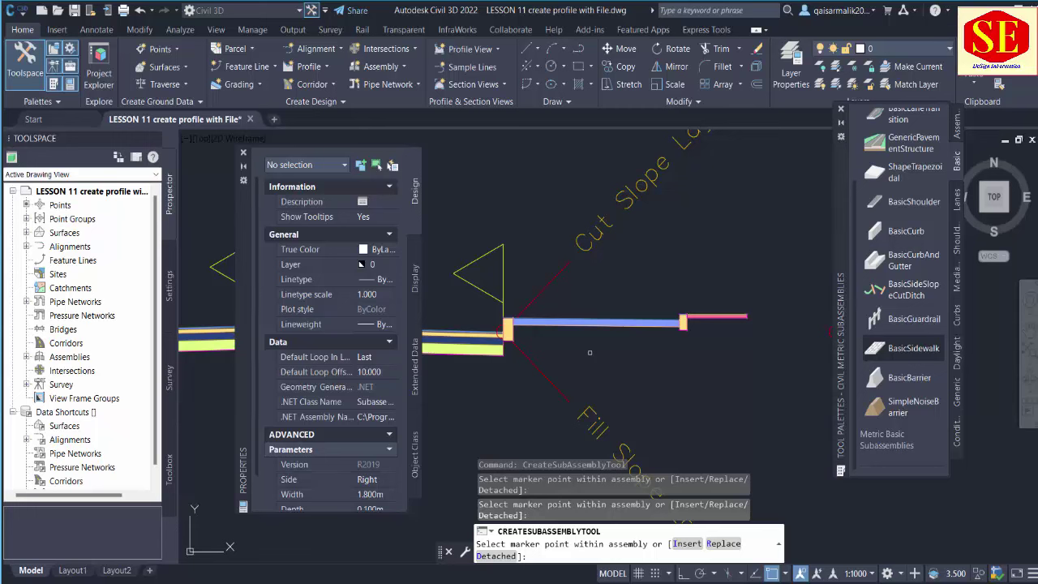
scroll(722, 318, "up", 4)
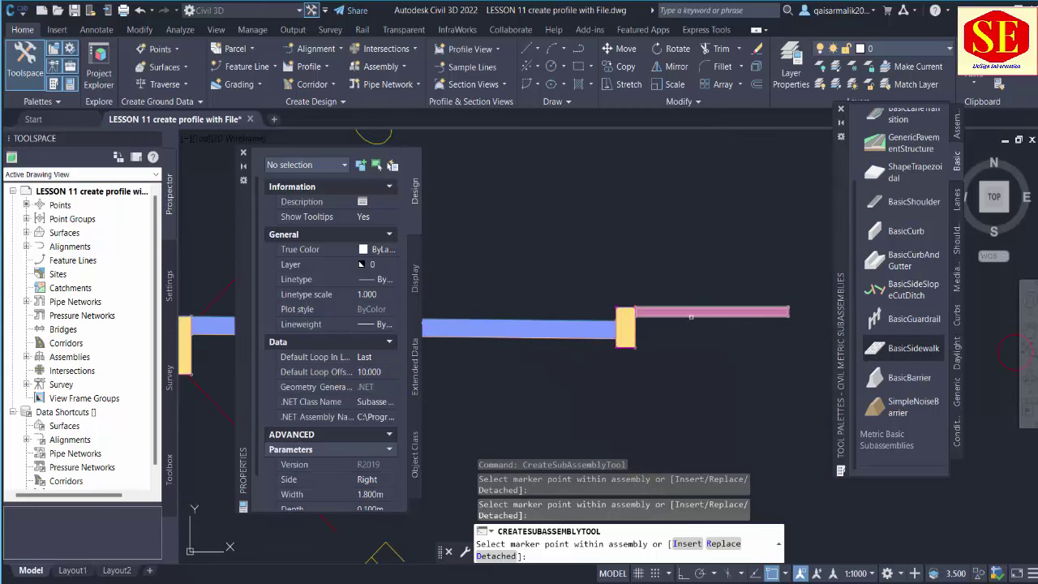
key("Escape")
Step: Set the new right sidewalk's width to 3.500 m and its depth to 0.060 m, then deselect it
left_click(685, 314)
left_click(681, 303)
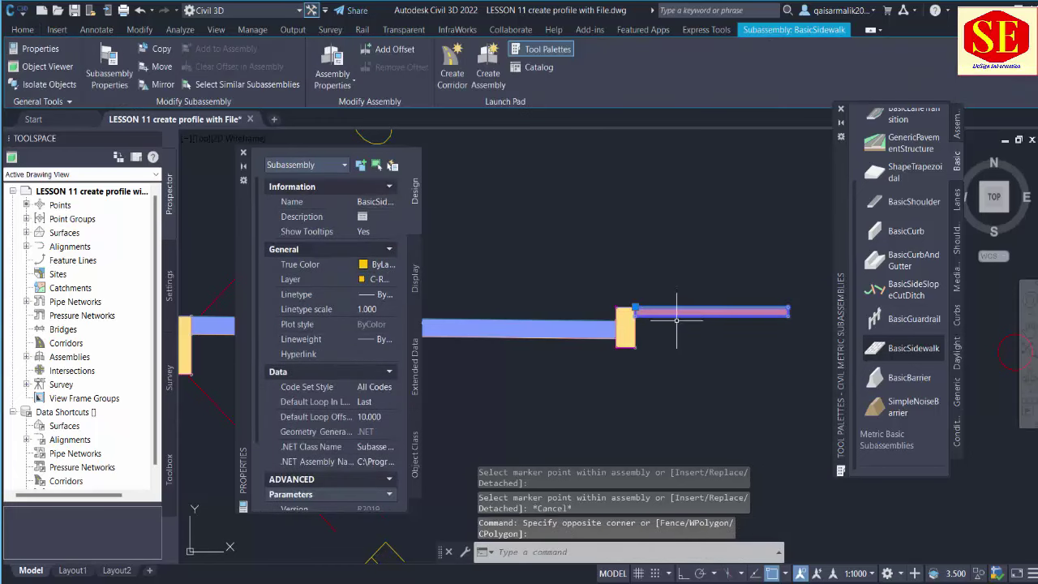
scroll(372, 408, "down", 5)
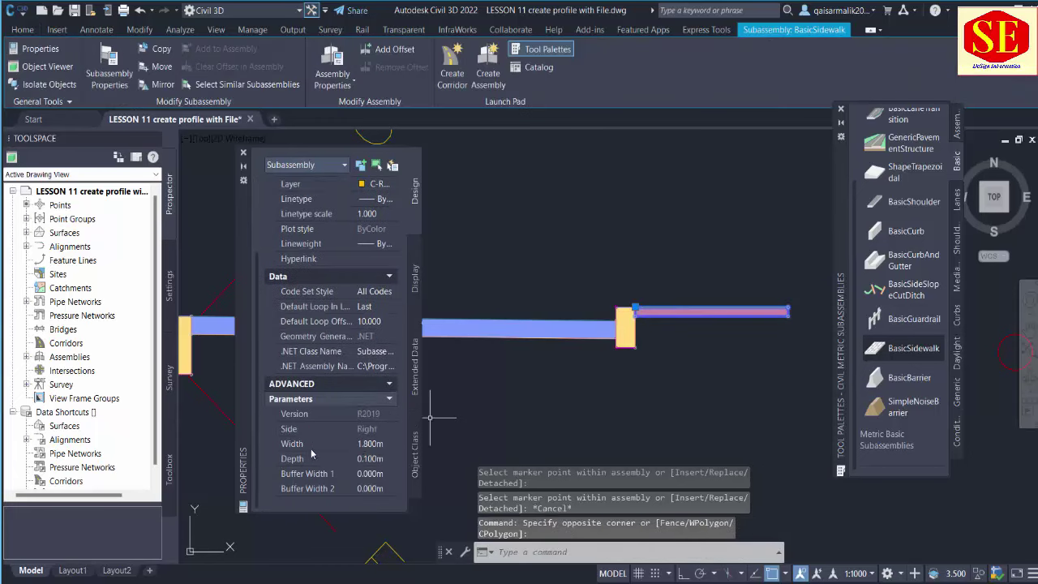
left_click(370, 444)
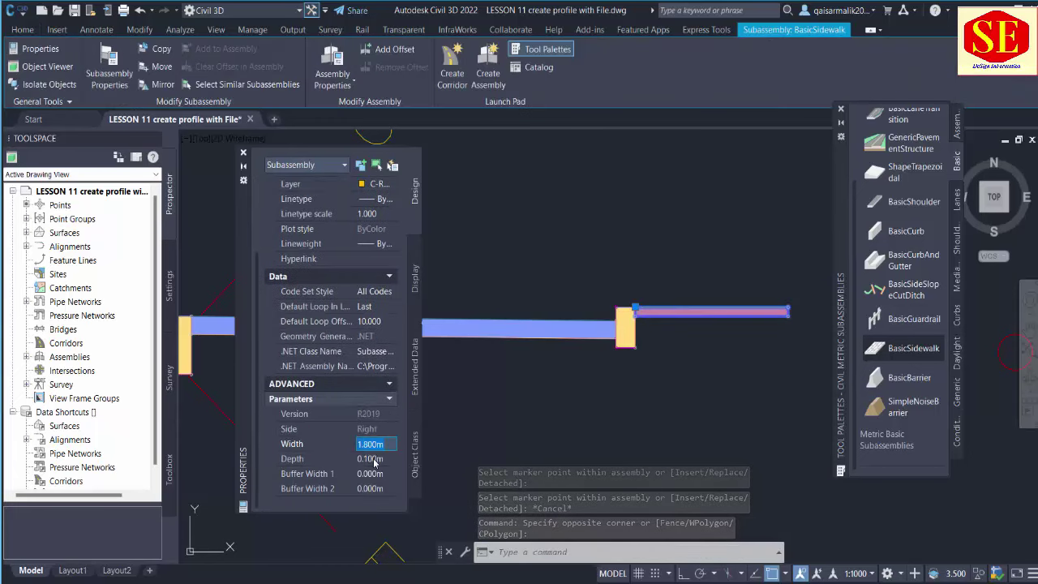
type("3.5")
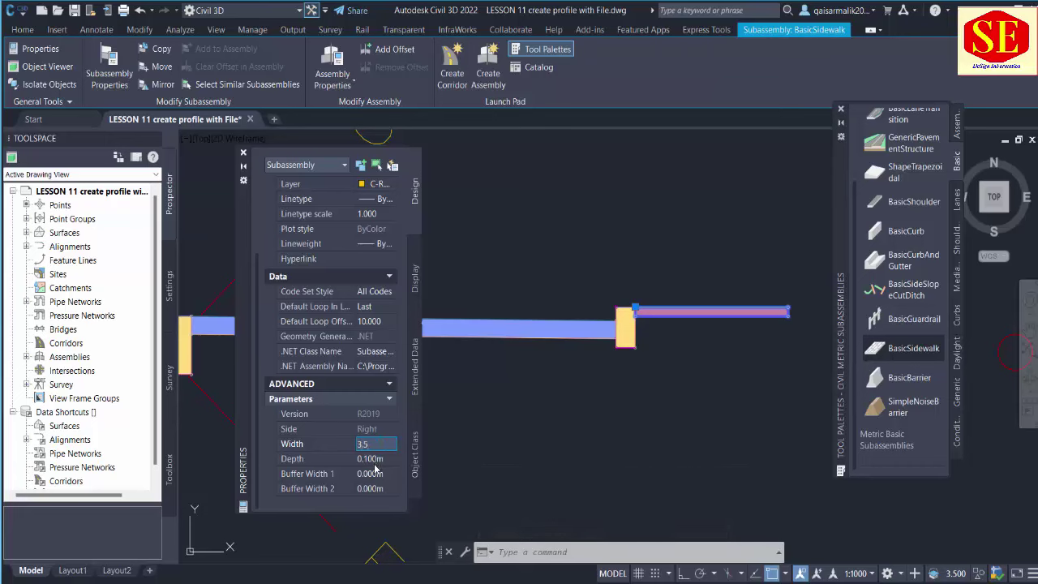
key("Tab")
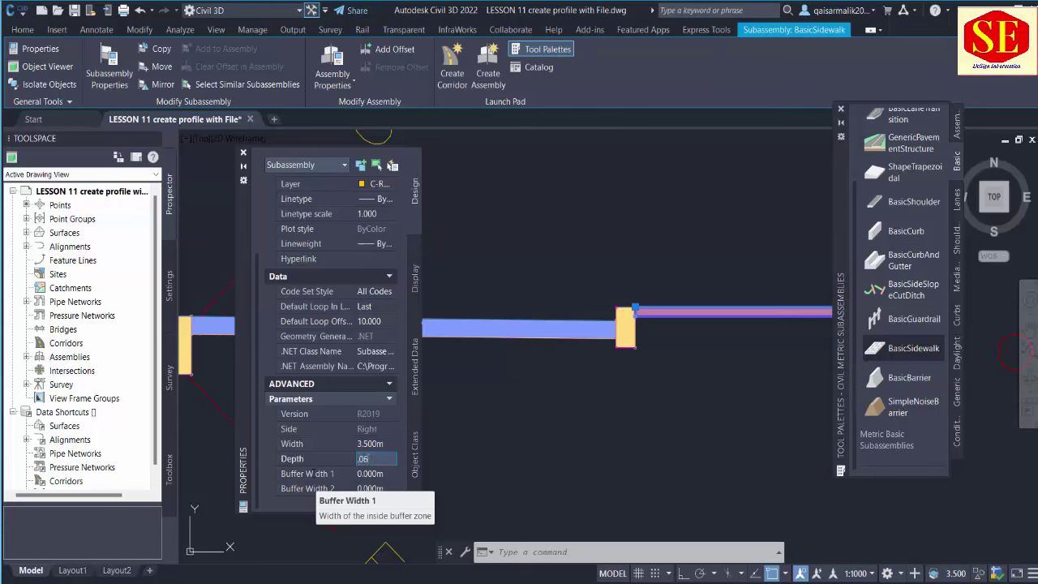
left_click(375, 476)
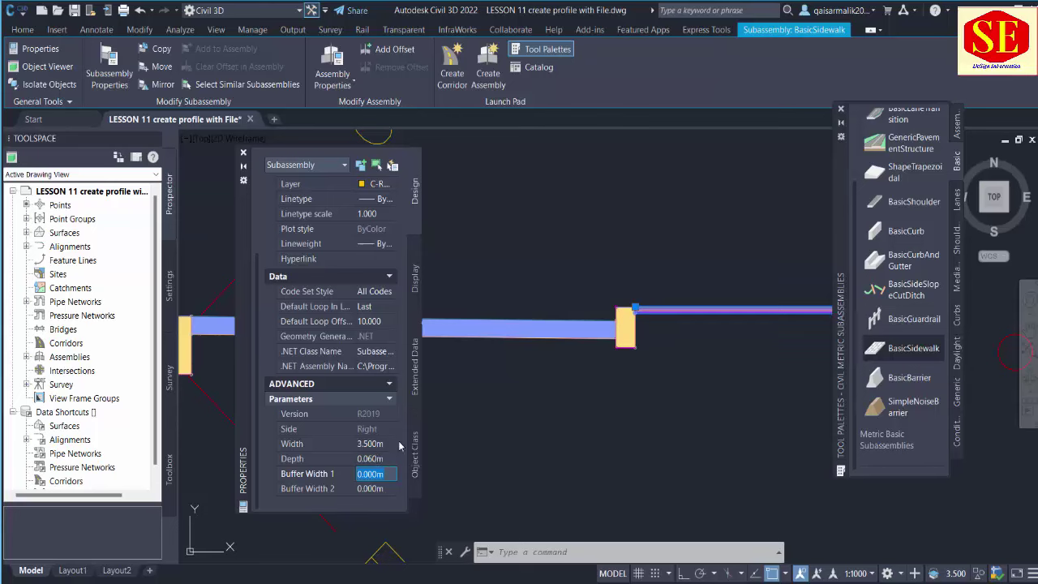
key("Return")
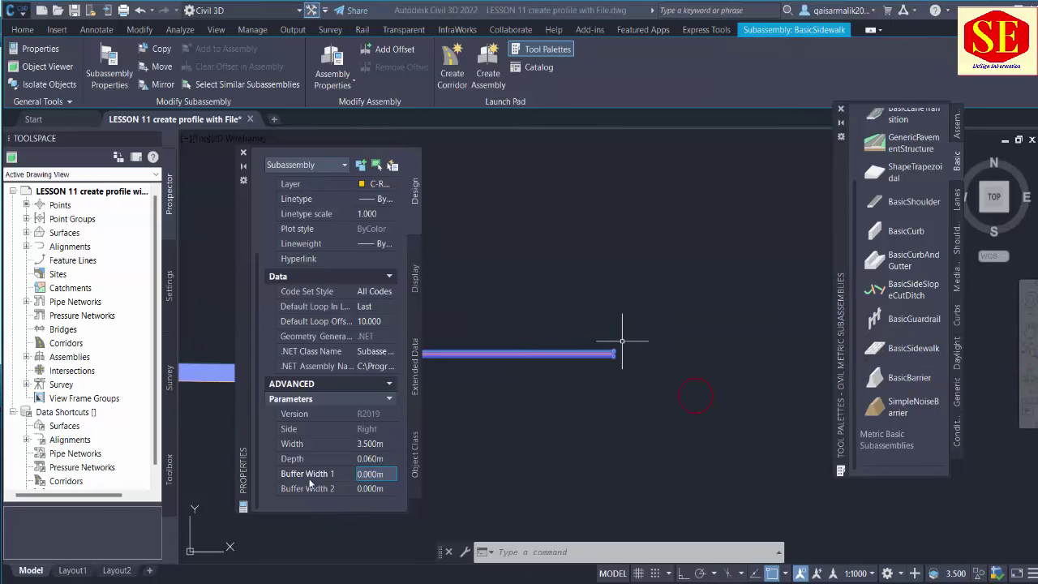
scroll(486, 394, "up", 3)
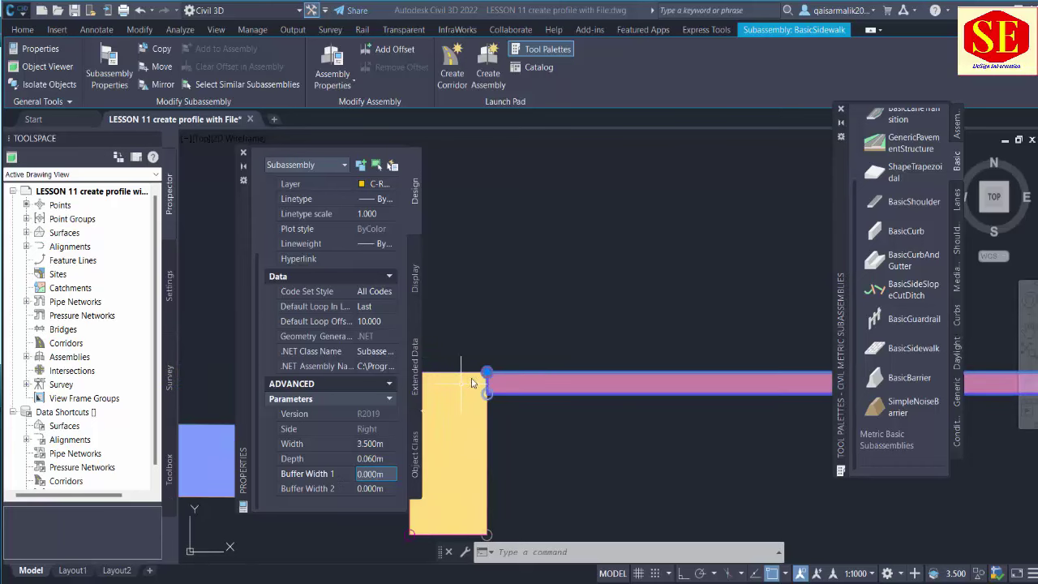
scroll(430, 410, "down", 4)
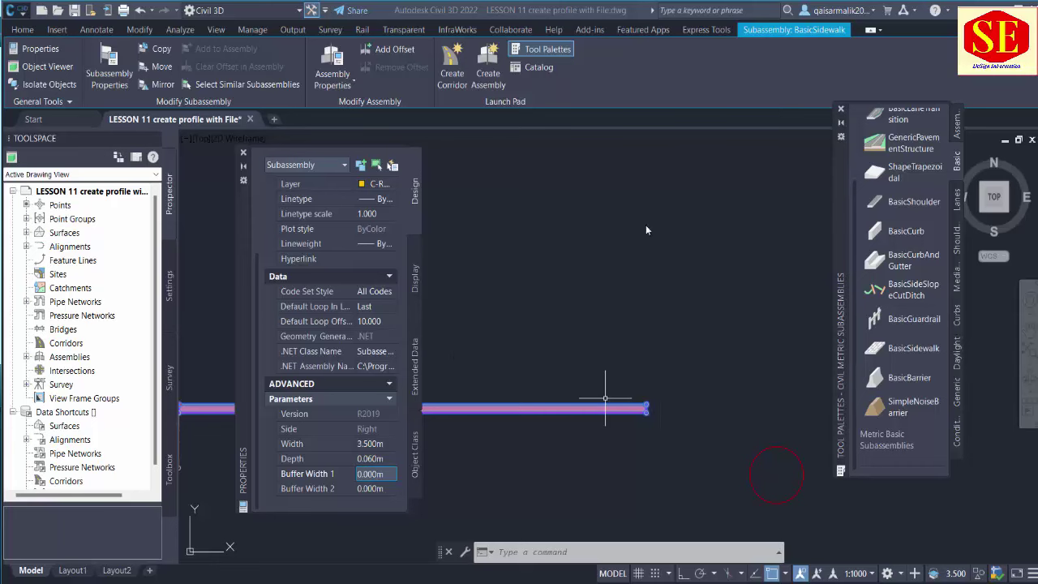
scroll(731, 263, "up", 2)
key("Escape")
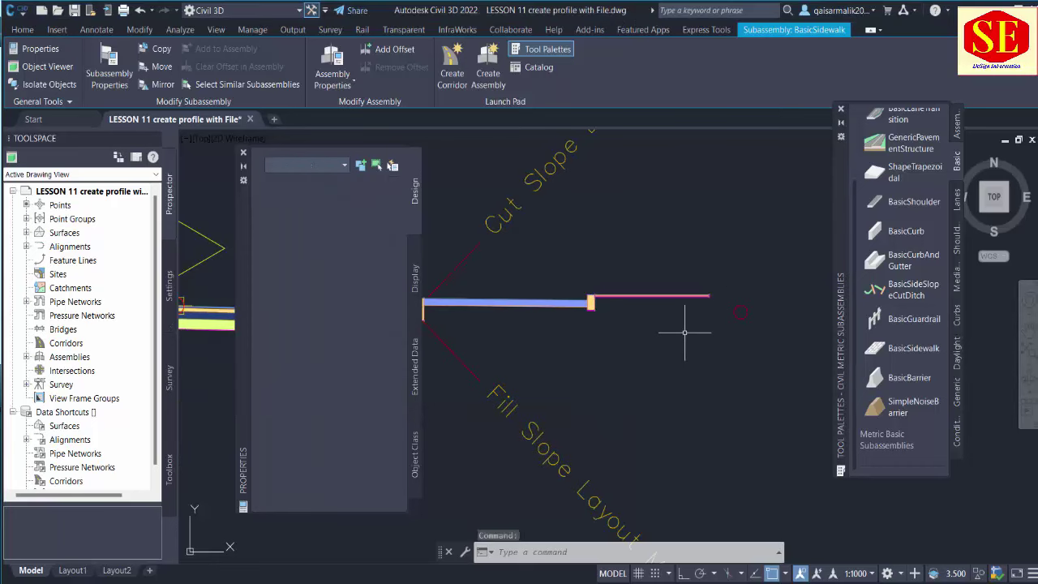
Step: Move the right BasicSideSlopeCutDitch subassembly from the inner curb to the outer end of the new sidewalk
scroll(673, 289, "down", 3)
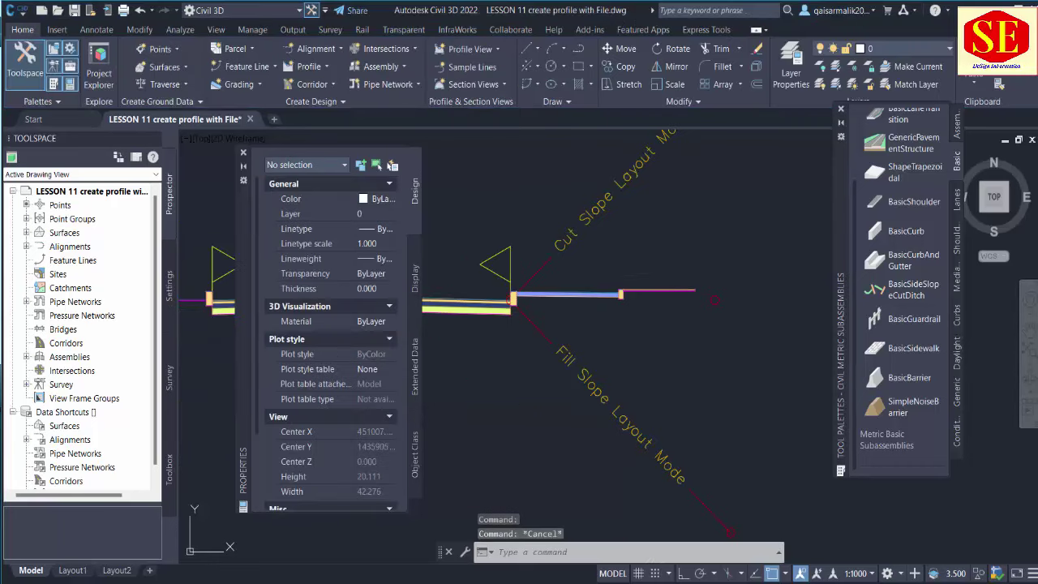
left_click(546, 266)
scroll(584, 268, "down", 3)
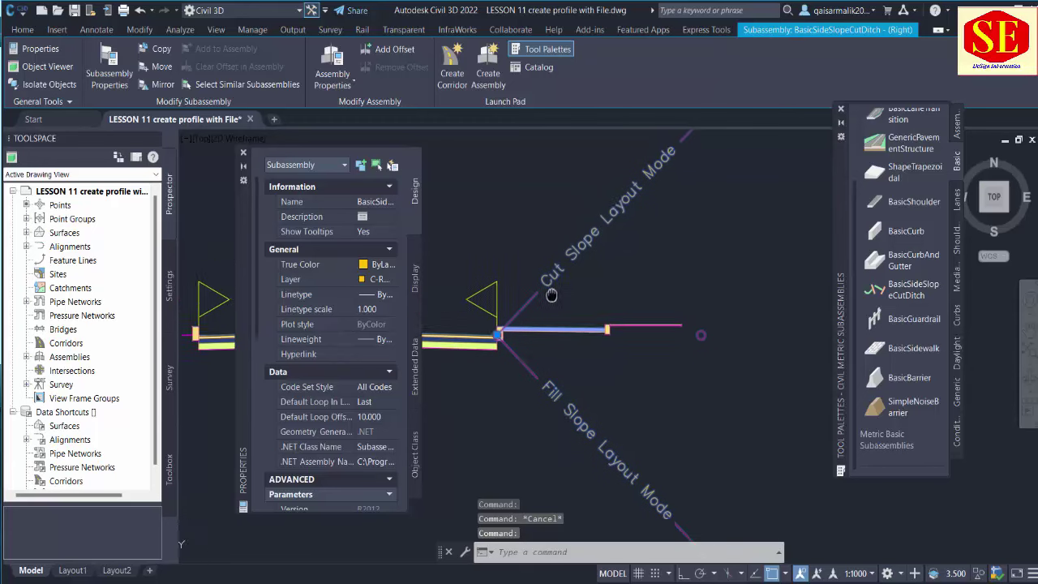
scroll(552, 309, "up", 3)
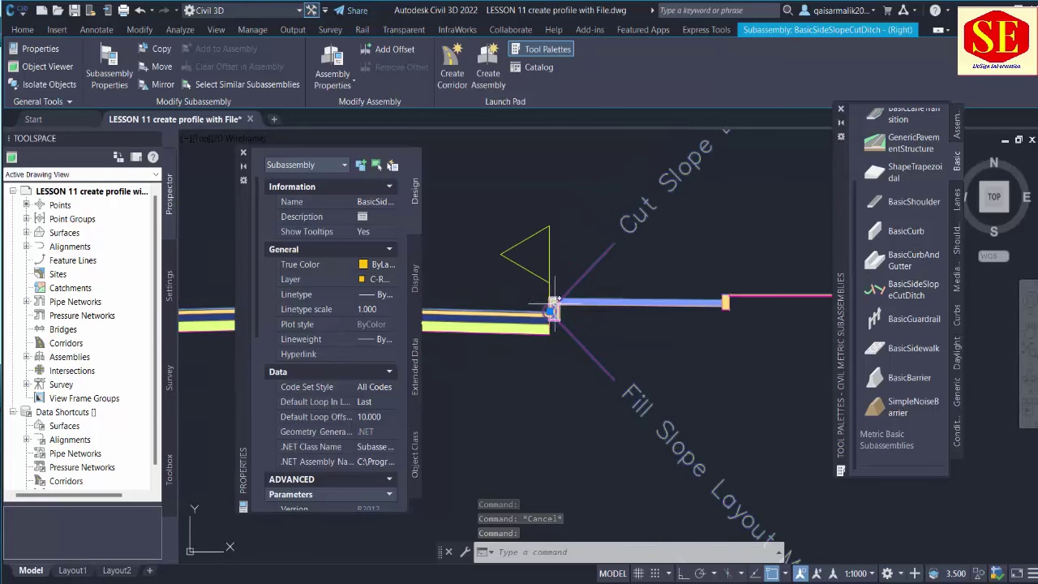
type("m")
key("Return")
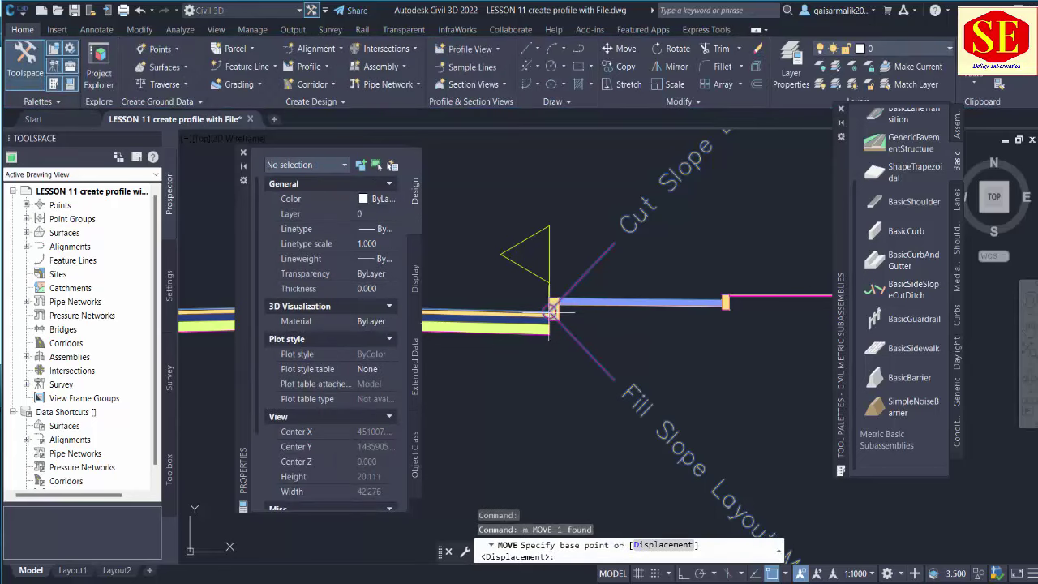
left_click(552, 309)
scroll(533, 271, "up", 5)
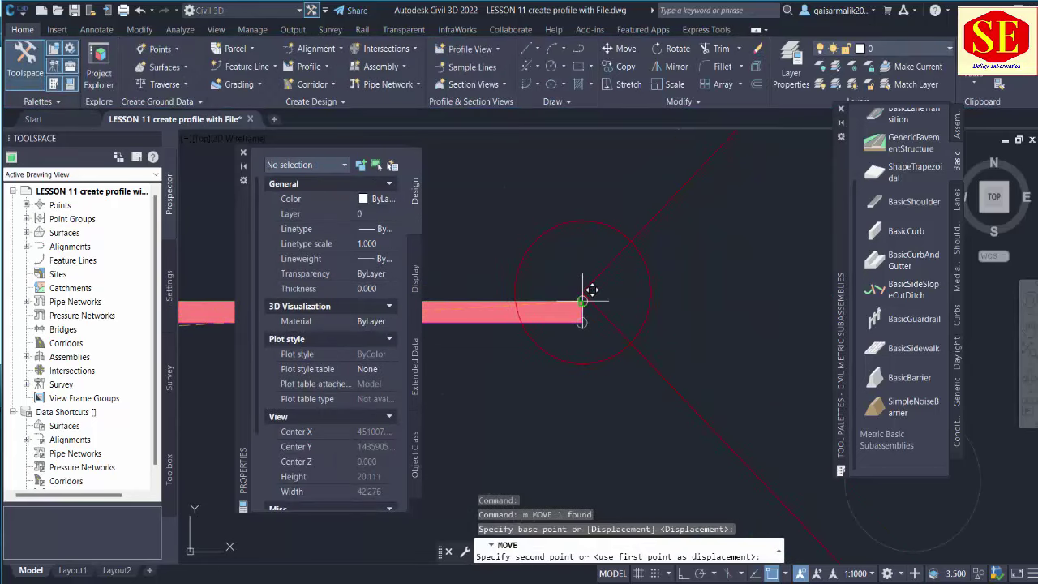
left_click(592, 289)
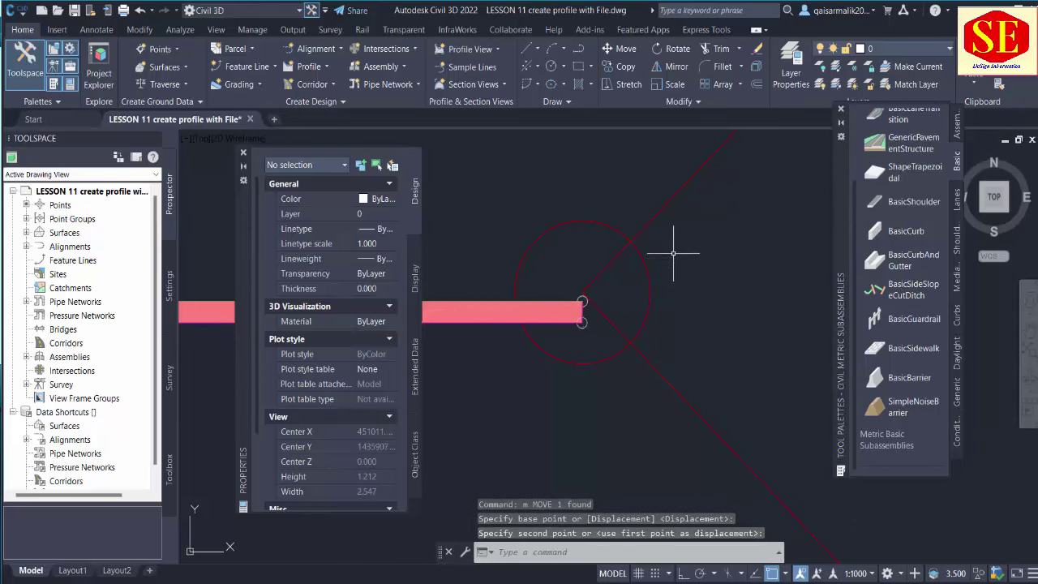
Step: Move the right side slope subassembly again so its origin aligns with the sidewalk's top outer corner
type("m")
key("Return")
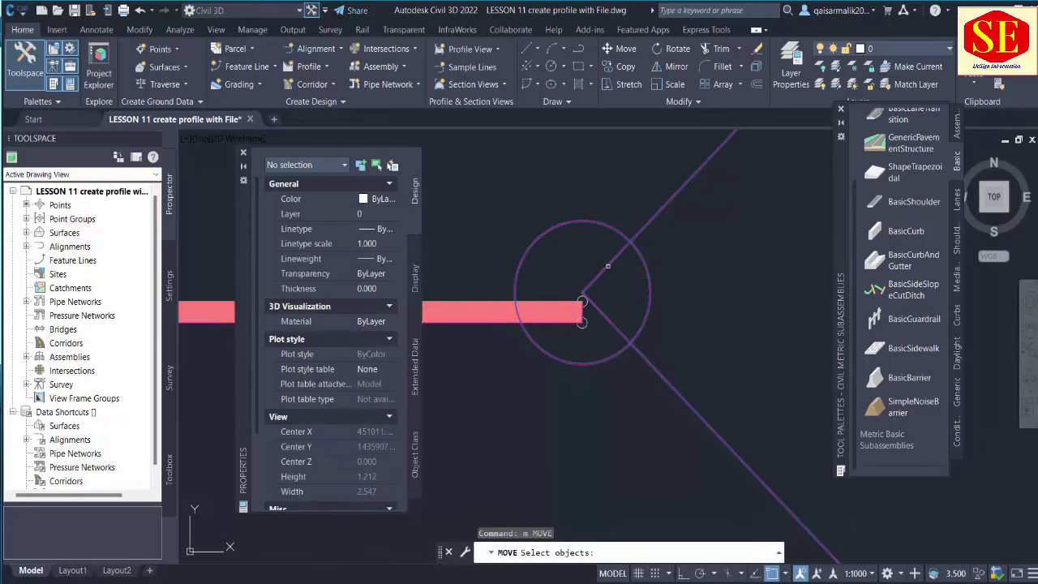
left_click(610, 266)
key("Return")
left_click(581, 291)
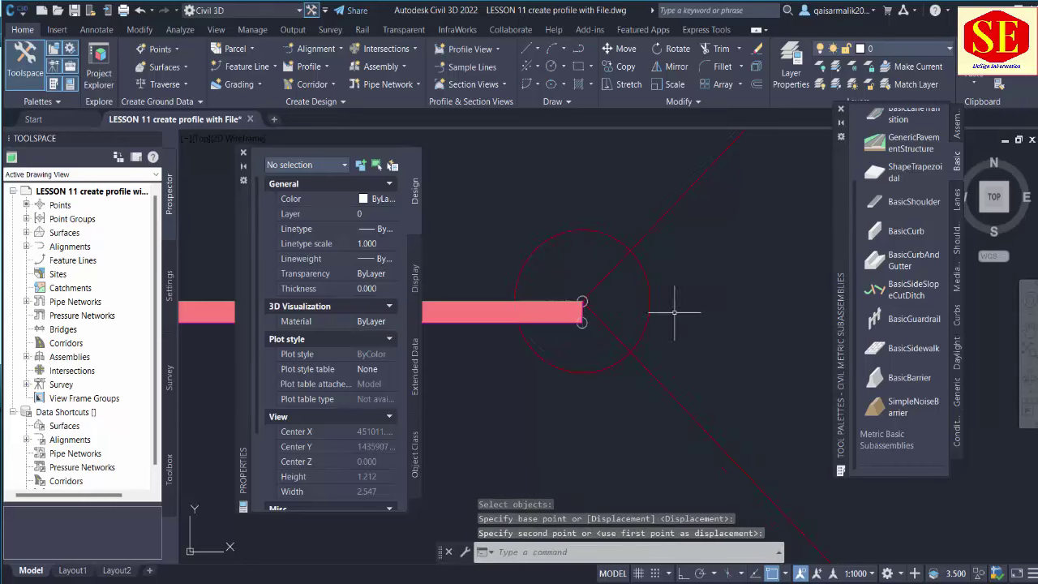
left_click(641, 377)
Step: Erase the sidewalk and the cut/fill side slope subassemblies on the left side of the assembly
mouse_move(641, 378)
middle_mouse_down()
mouse_move(598, 387)
mouse_move(766, 335)
middle_mouse_up()
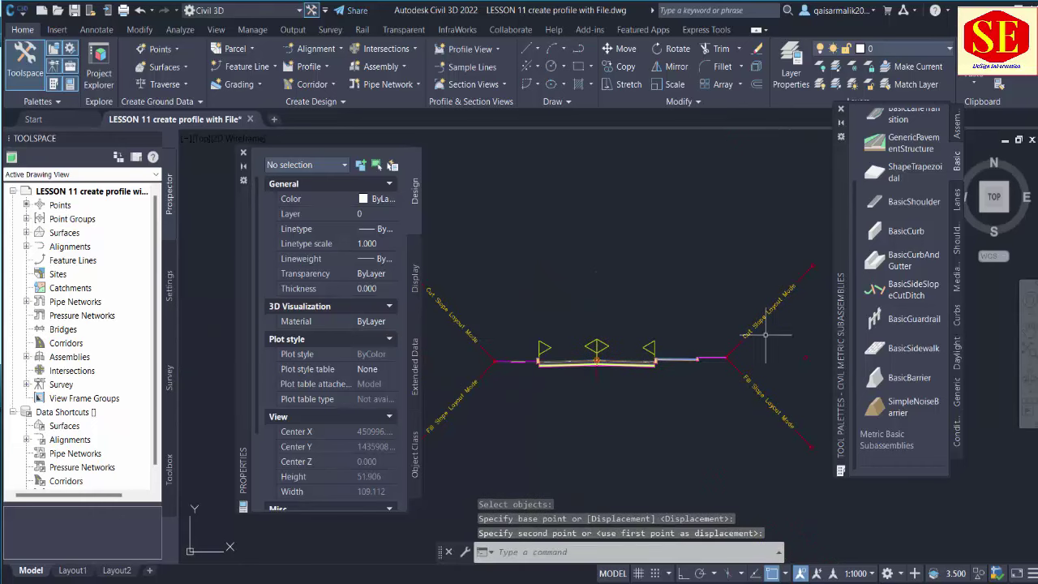
scroll(748, 295, "up", 2)
mouse_move(749, 294)
middle_mouse_down()
mouse_move(562, 336)
mouse_move(758, 332)
middle_mouse_up()
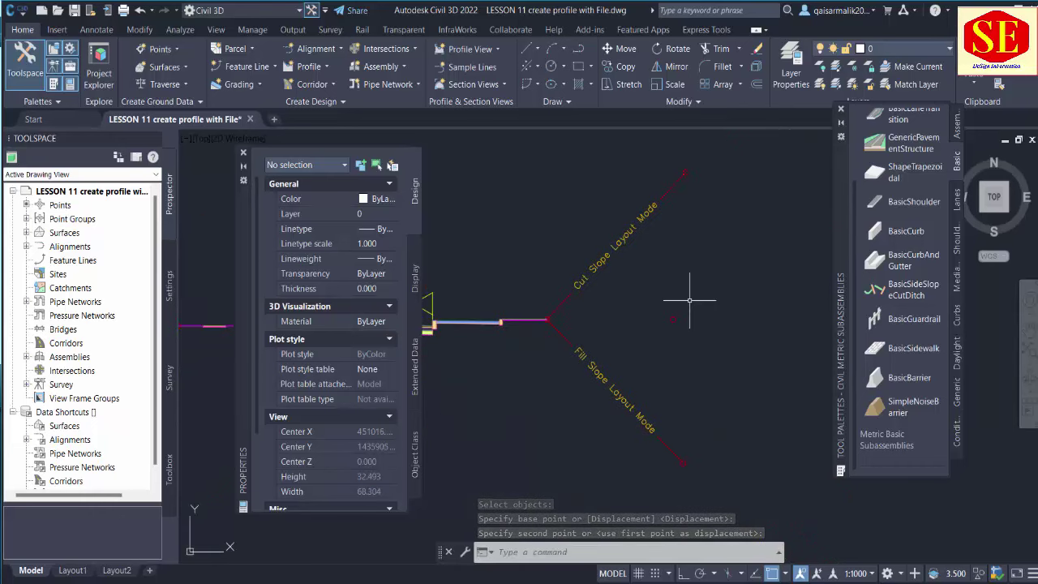
scroll(673, 300, "down", 4)
scroll(493, 311, "up", 4)
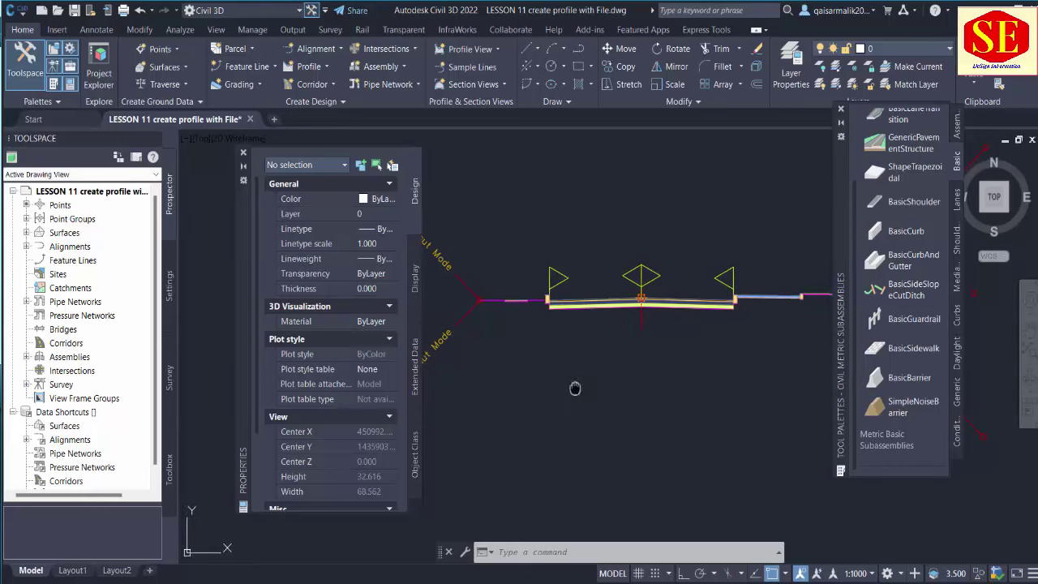
middle_click_drag(505, 251, 591, 277)
left_click(592, 277)
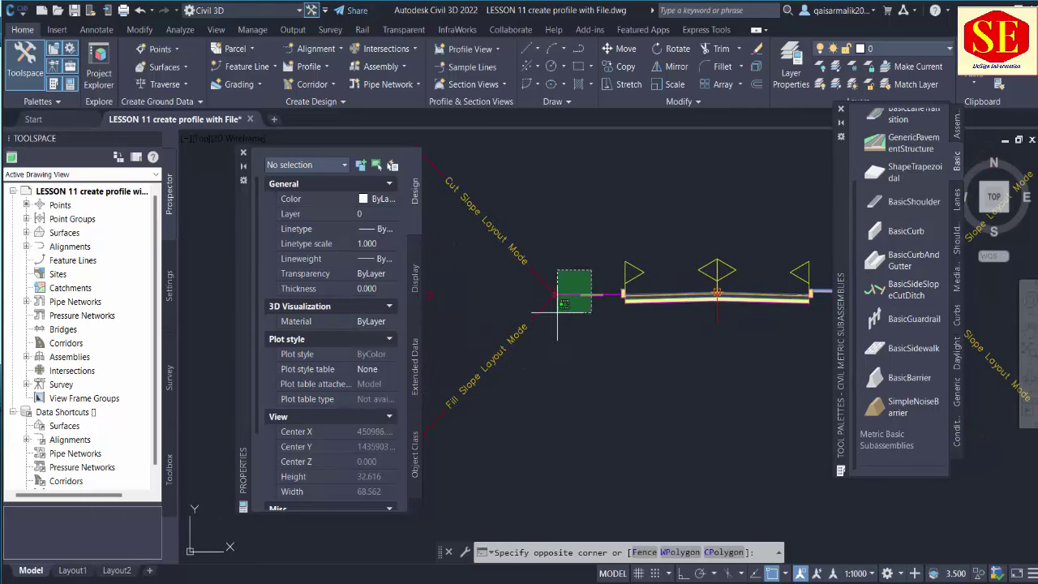
left_click(542, 328)
type("e")
key("Return")
scroll(541, 327, "down", 5)
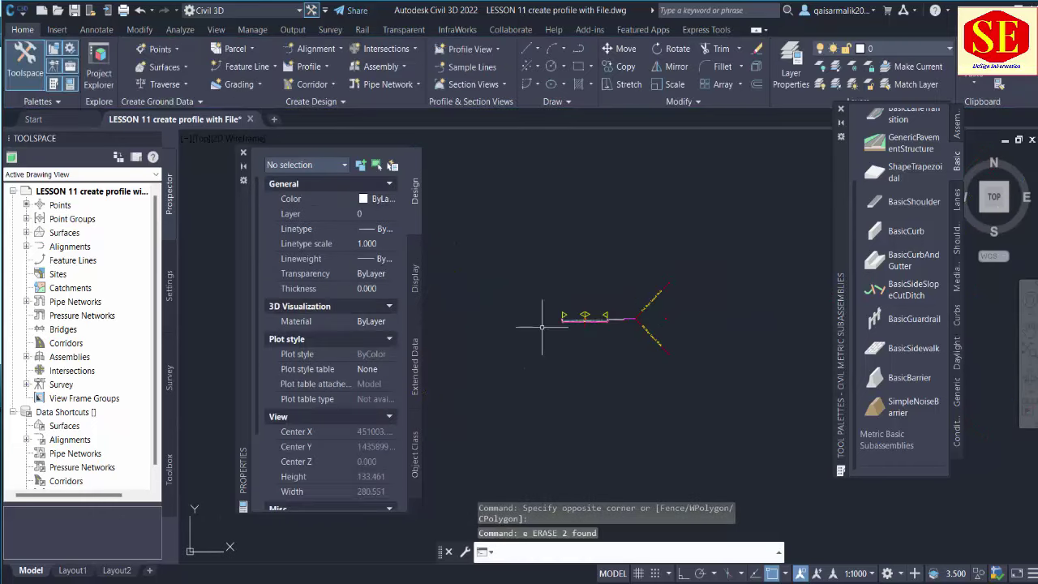
Step: Mirror the right BasicShoulder subassembly to the top outer corner of the left curb, then deselect it
scroll(673, 324, "up", 3)
scroll(447, 283, "up", 4)
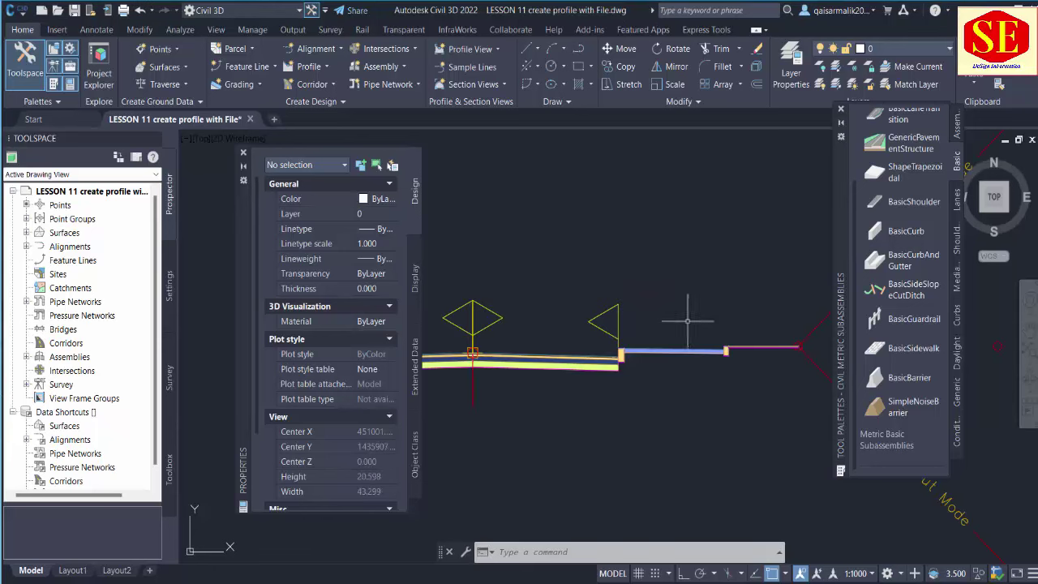
left_click(673, 350)
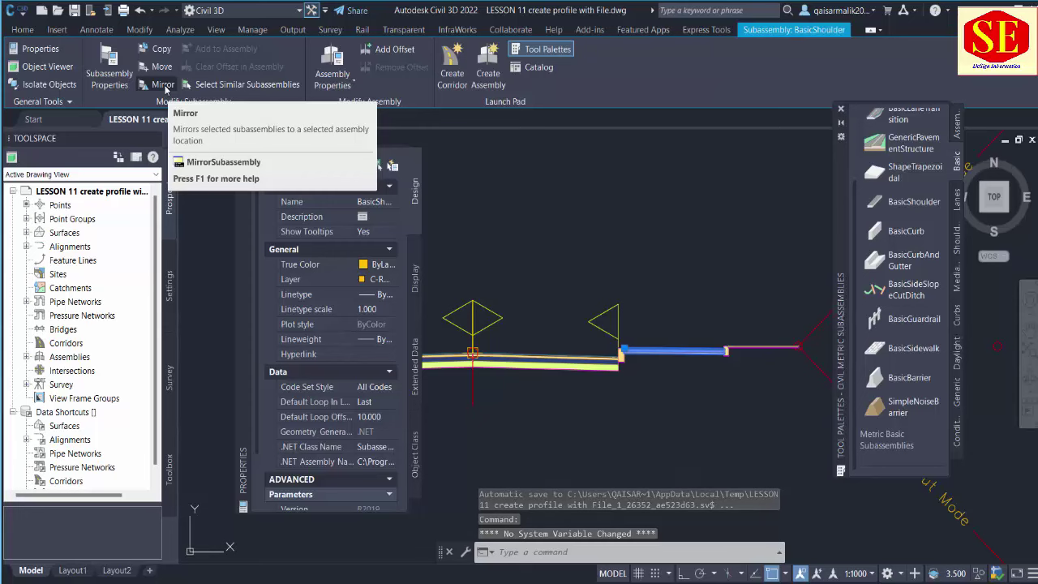
left_click(165, 87)
scroll(739, 260, "down", 5)
scroll(740, 259, "up", 6)
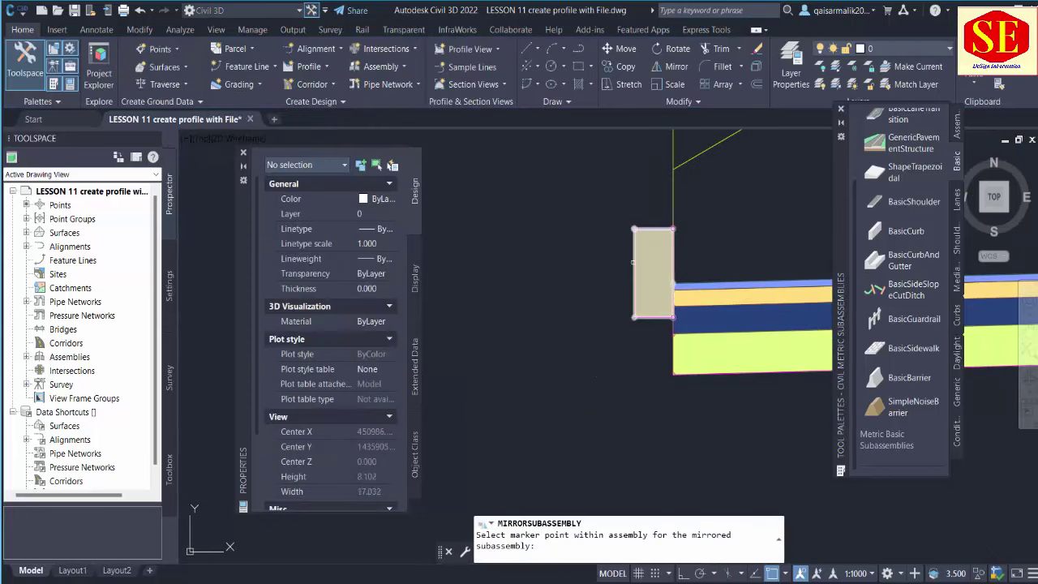
scroll(672, 369, "down", 5)
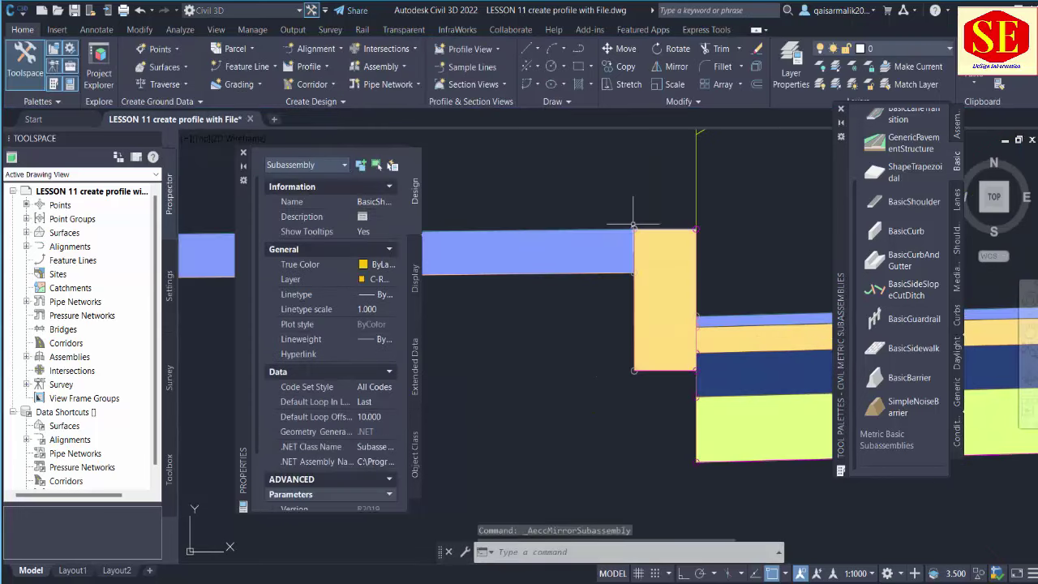
middle_click_drag(672, 369, 672, 289)
scroll(567, 267, "up", 5)
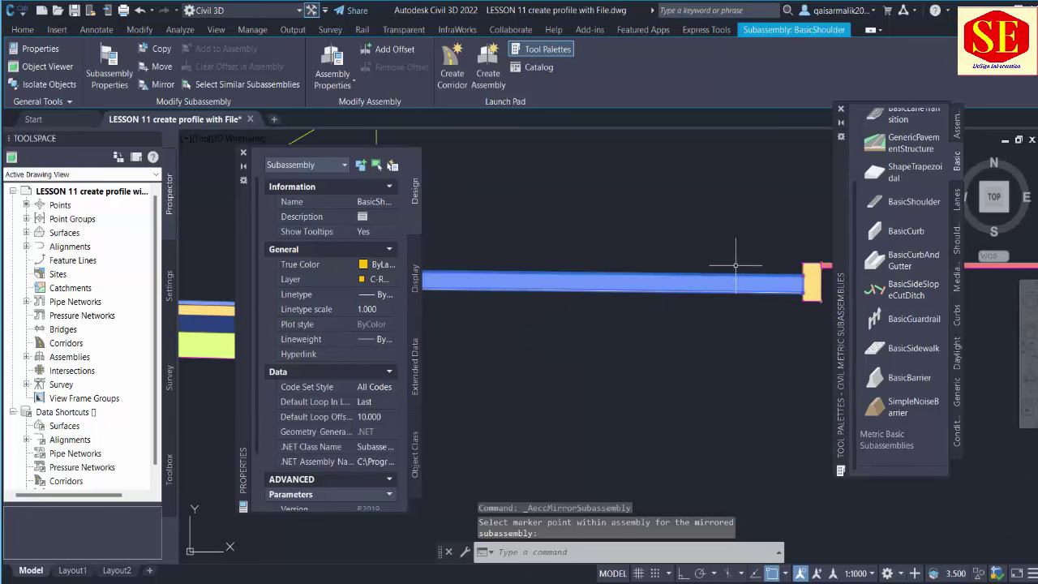
key("Escape")
Step: Mirror the right outer BasicCurb subassembly to the top outer corner of the left shoulder, then deselect it
left_click(579, 329)
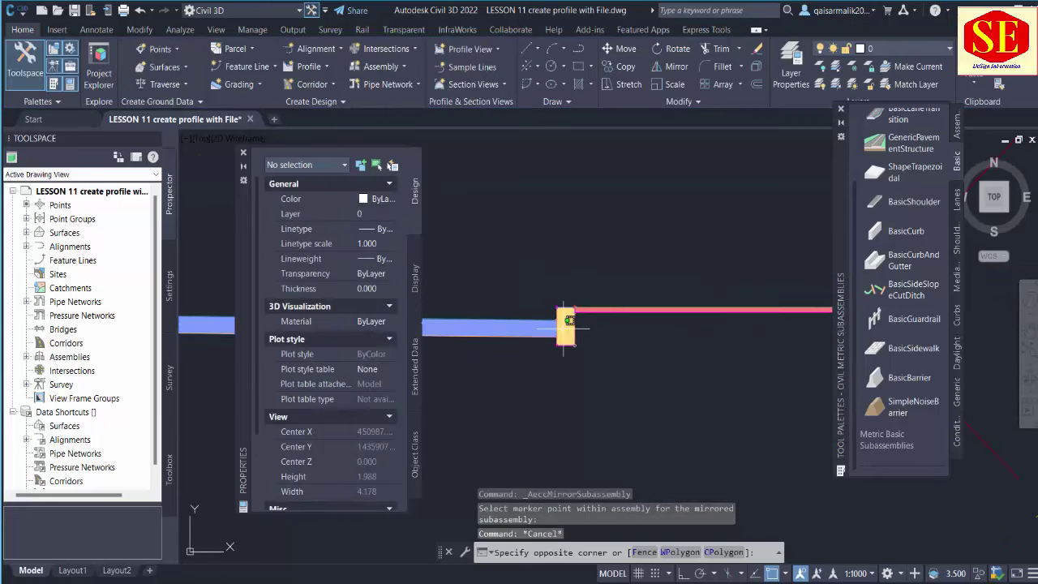
left_click(564, 339)
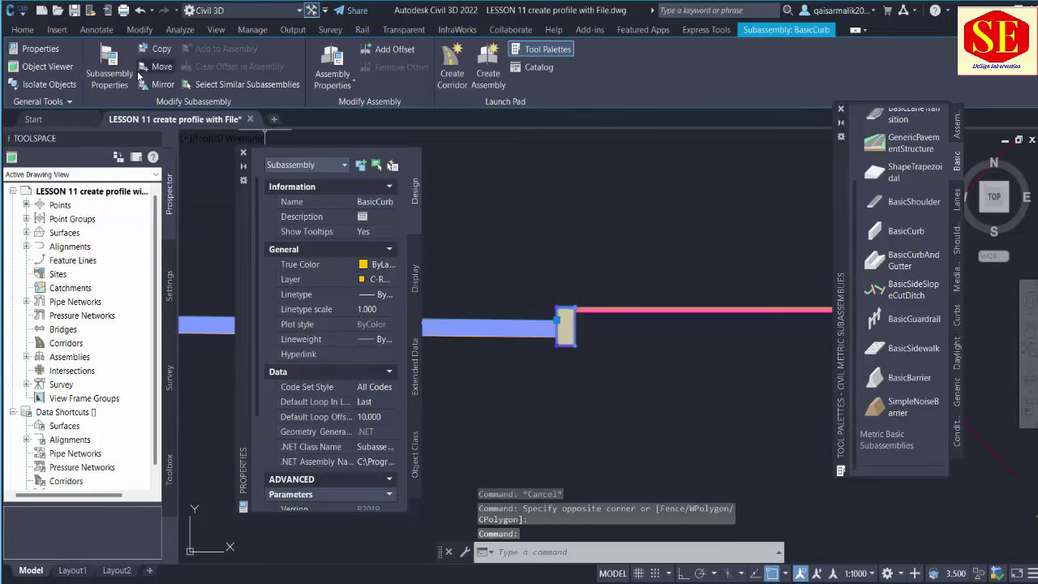
left_click(163, 85)
scroll(516, 260, "down", 5)
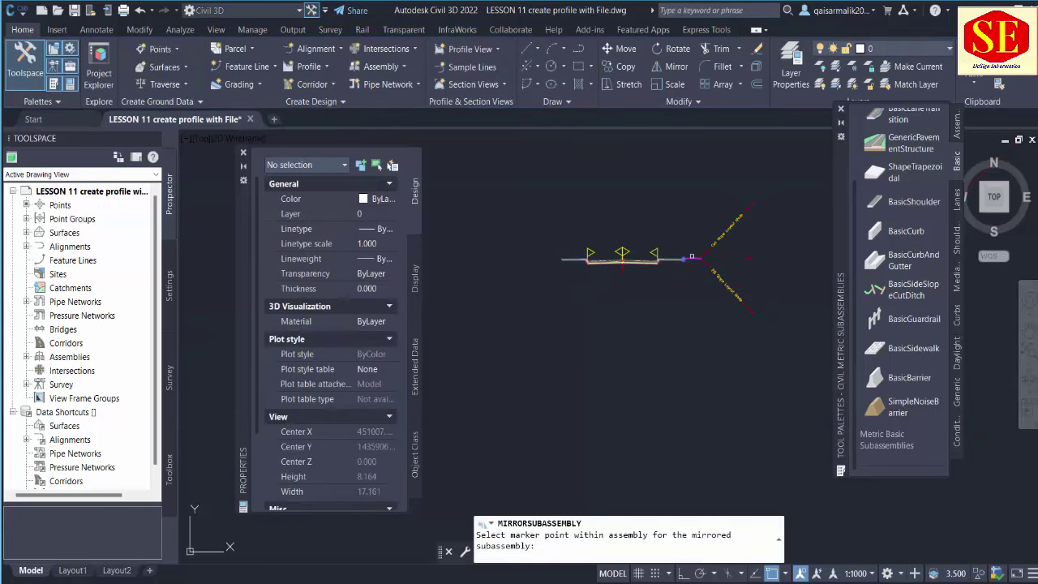
scroll(516, 260, "up", 6)
middle_click_drag(516, 260, 554, 275)
scroll(492, 332, "up", 10)
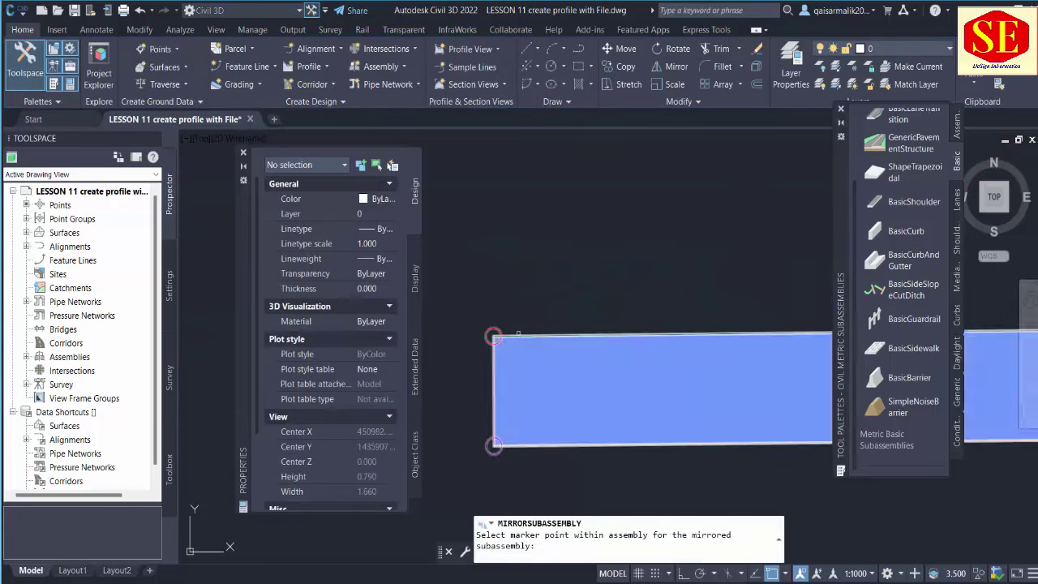
left_click(492, 335)
scroll(470, 308, "down", 8)
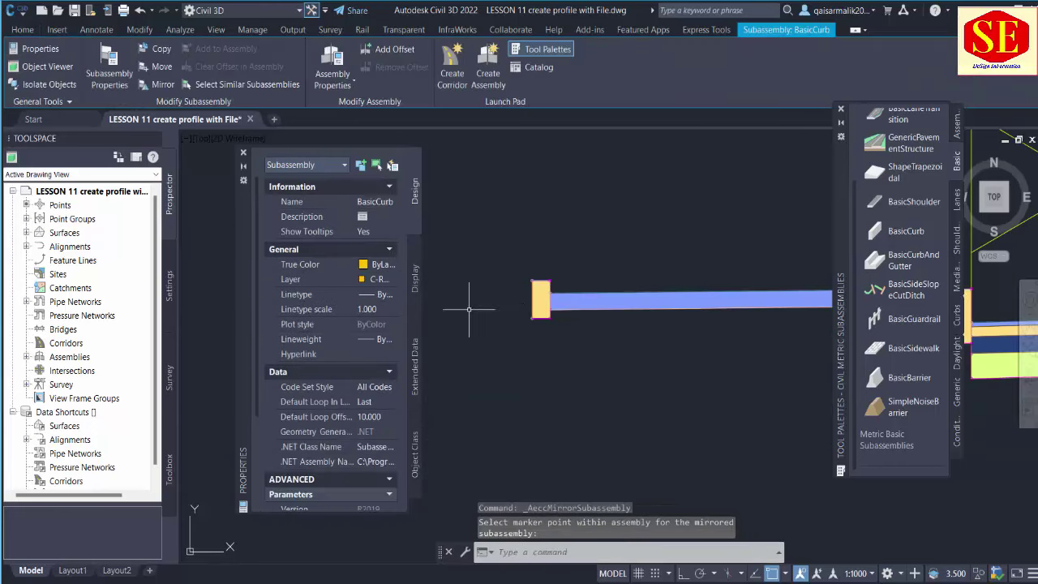
scroll(605, 340, "down", 3)
key("Escape")
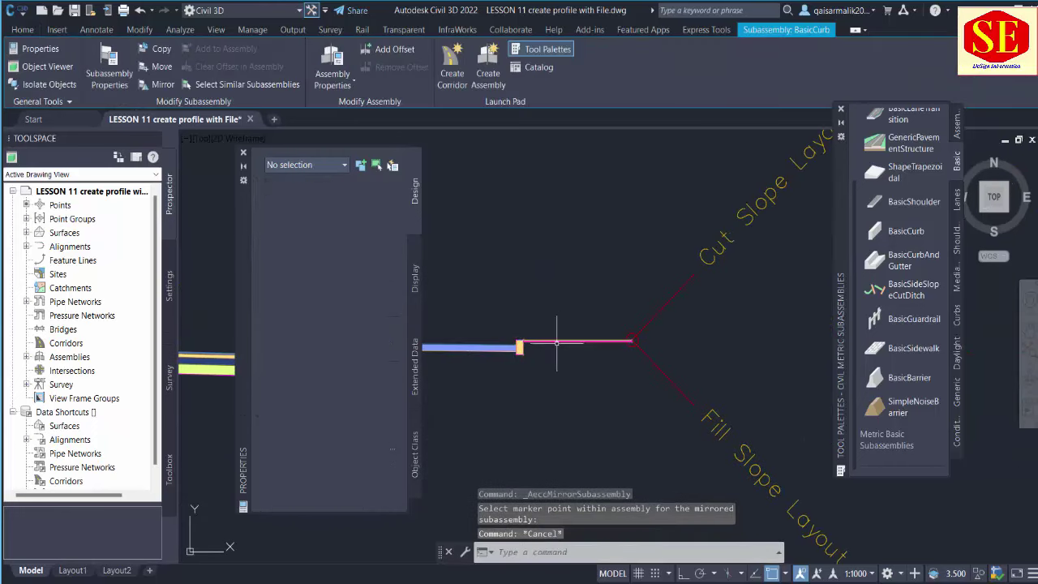
Step: Mirror the right BasicSidewalk subassembly to the top outer corner of the left outer curb
left_click(535, 339)
left_click(162, 84)
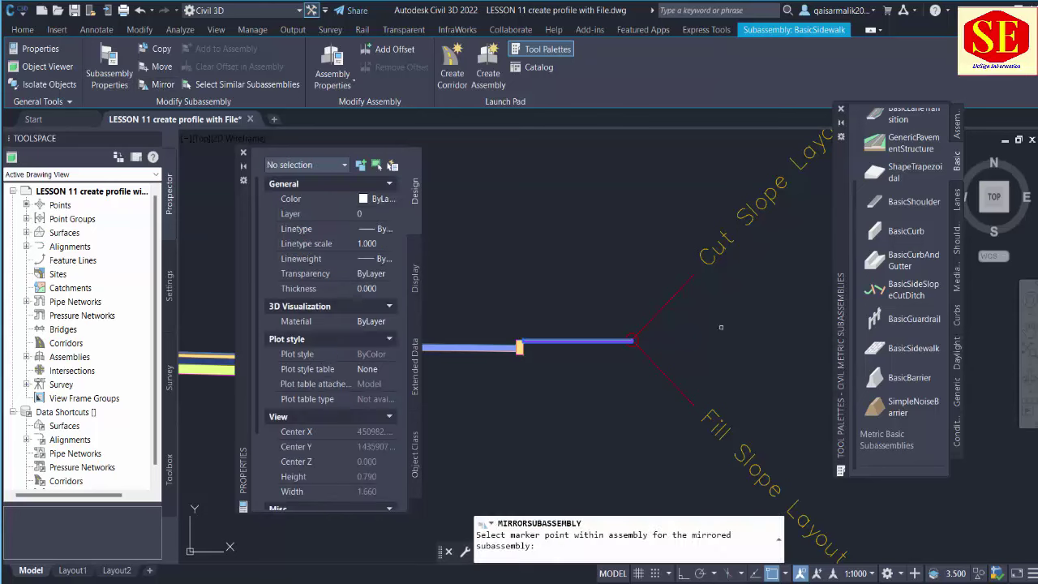
scroll(681, 332, "up", 3)
scroll(680, 331, "up", 5)
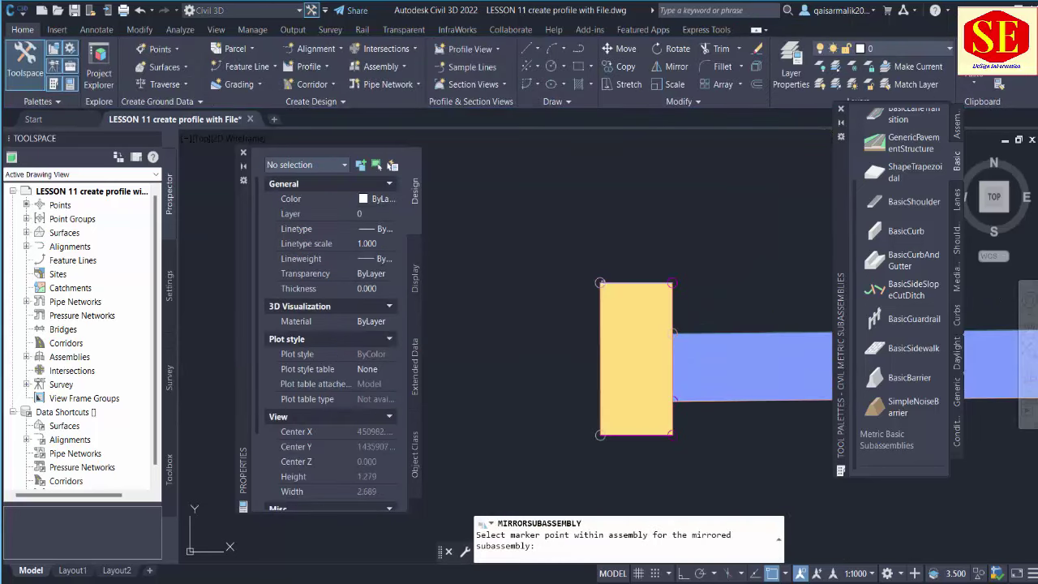
left_click(596, 280)
scroll(596, 279, "down", 5)
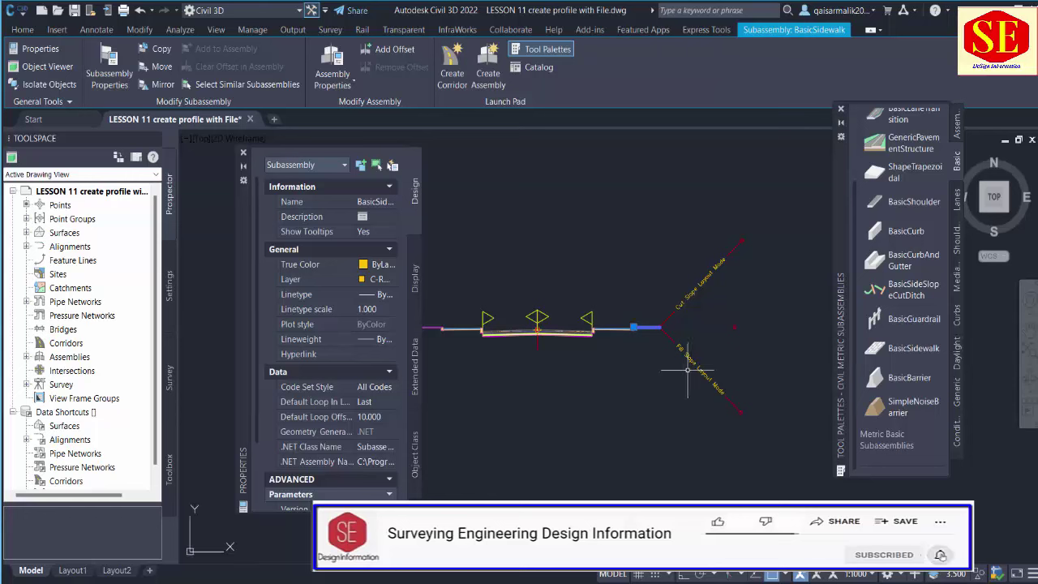
Step: Erase the sidewalk and the cut/fill side slope subassemblies on the right side of the assembly
left_click(702, 279)
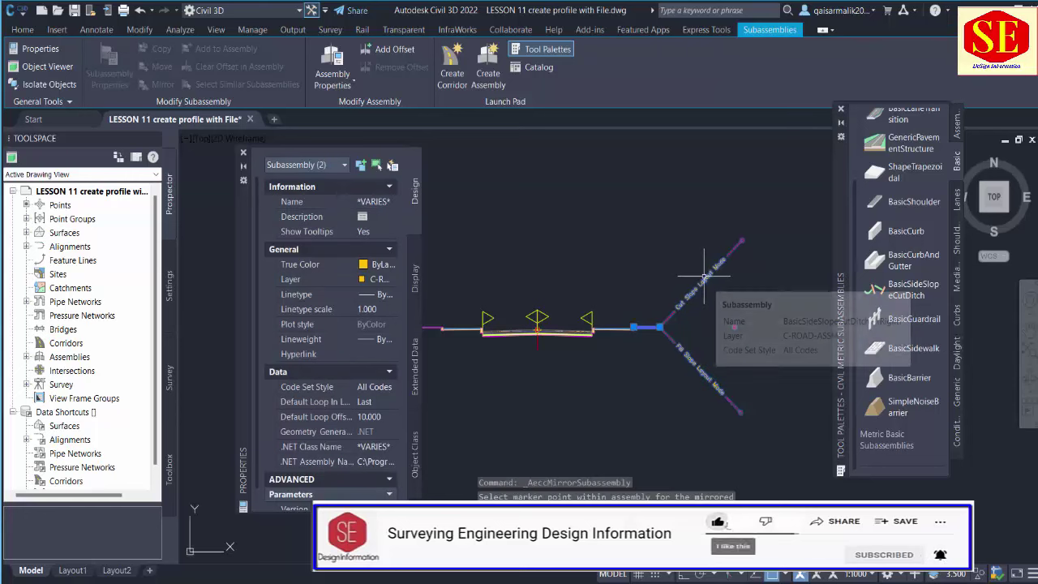
type("e")
key("Return")
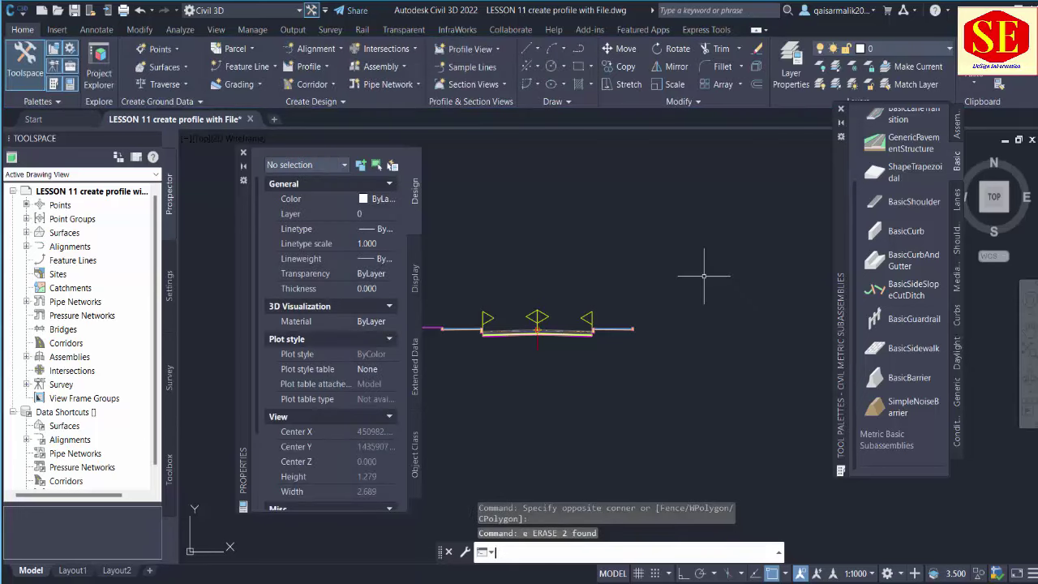
Step: Attach a BasicSideSlopeCutDitch subassembly to the top outer corner of the right outer curb
left_click(958, 133)
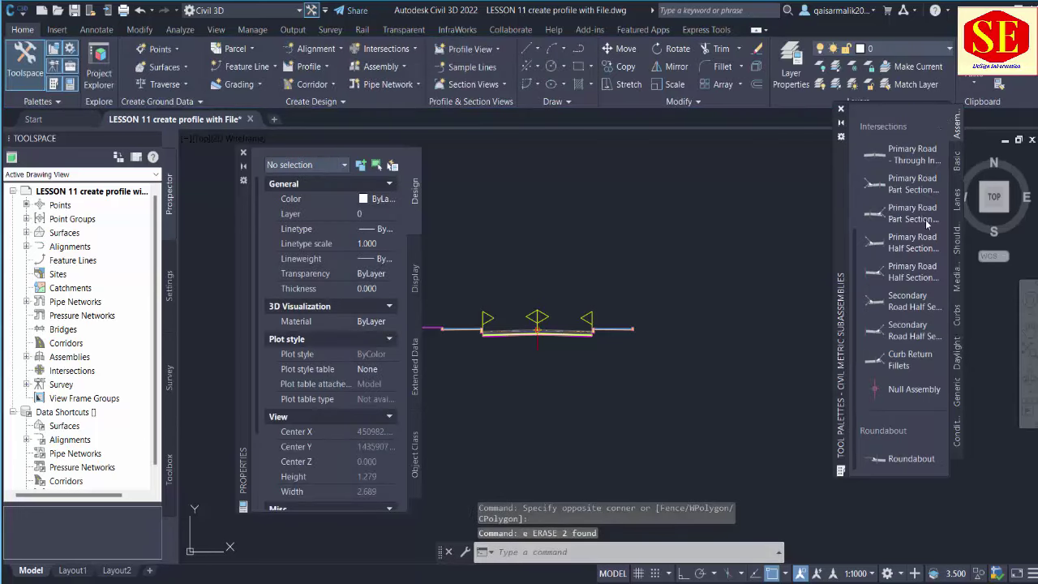
left_click(956, 162)
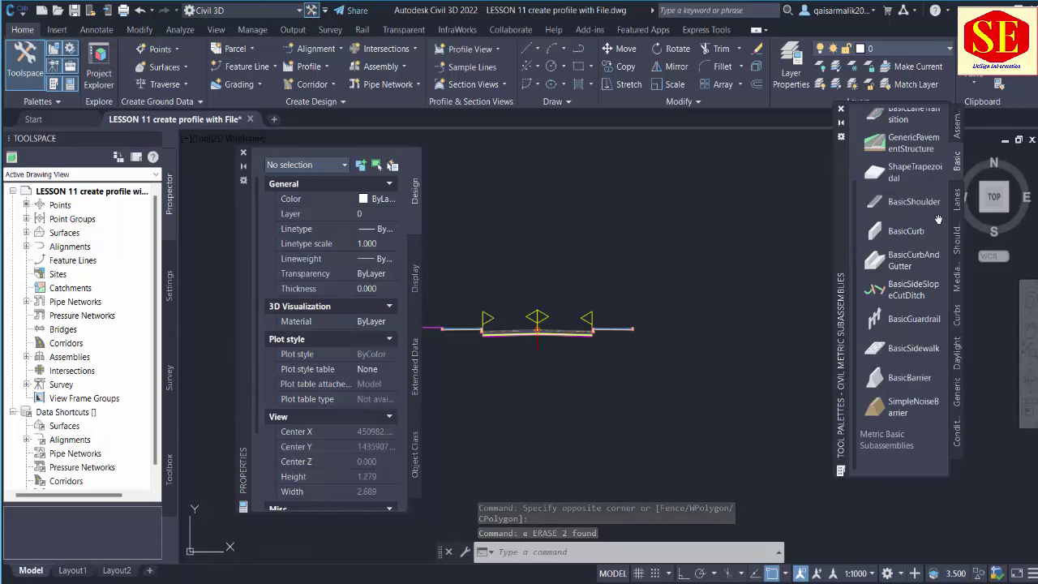
left_click(898, 300)
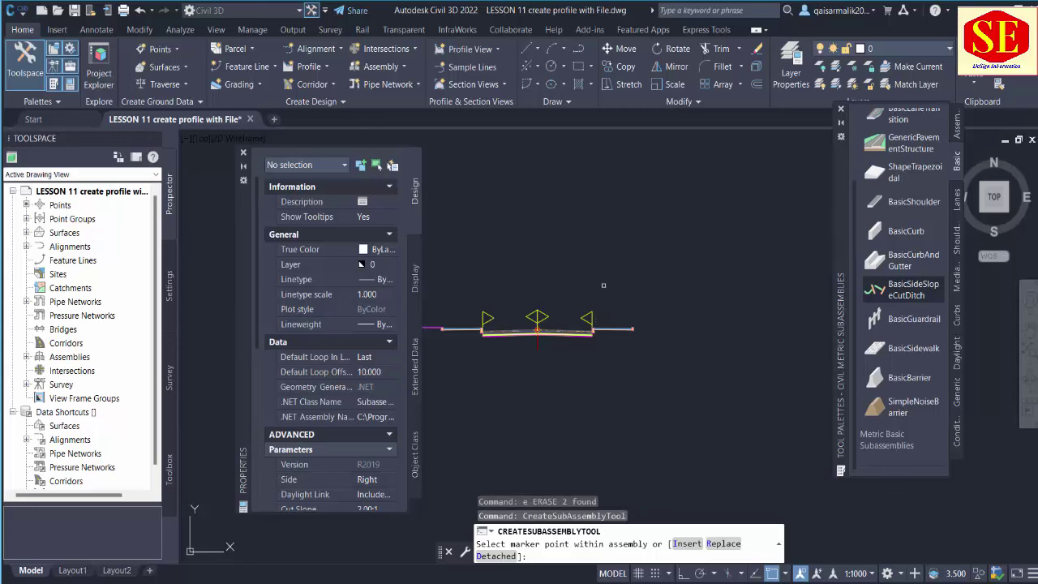
scroll(639, 330, "up", 6)
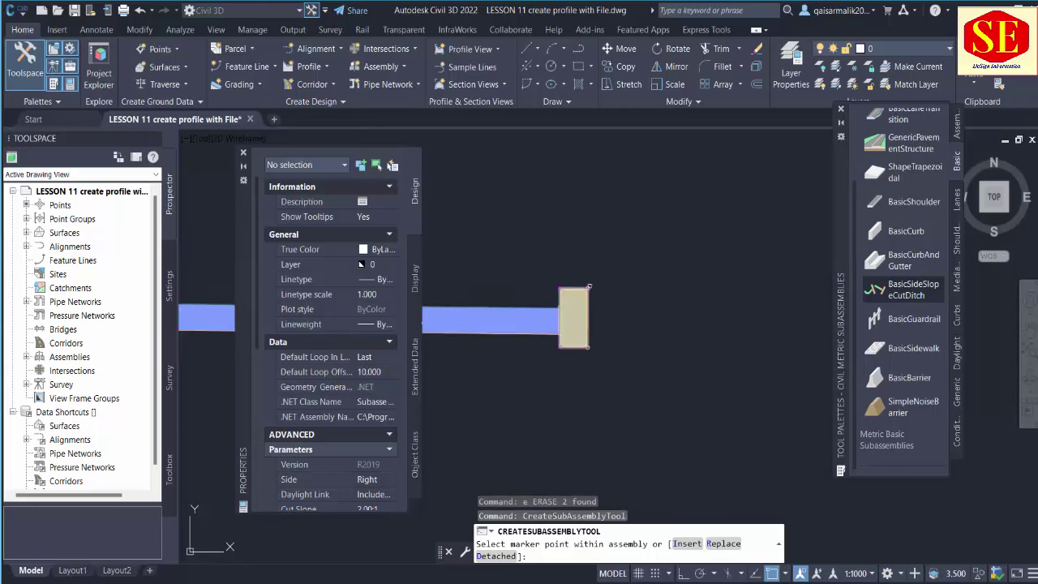
scroll(592, 286, "down", 5)
left_click(628, 332)
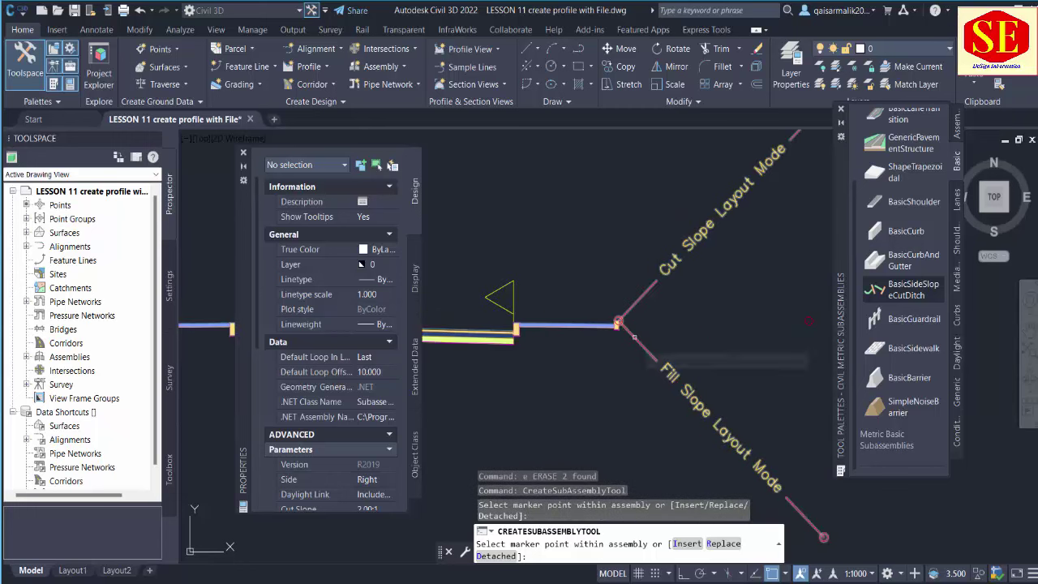
Step: Attach another BasicSideSlopeCutDitch subassembly to the outer end of the left sidewalk and end the placement
scroll(703, 324, "up", 8)
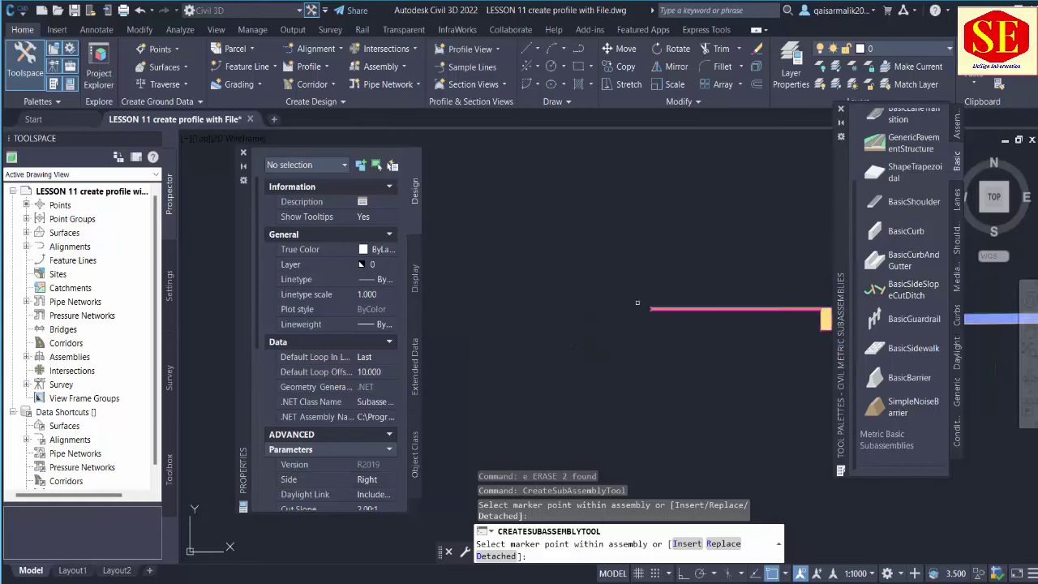
left_click(726, 339)
scroll(713, 333, "down", 6)
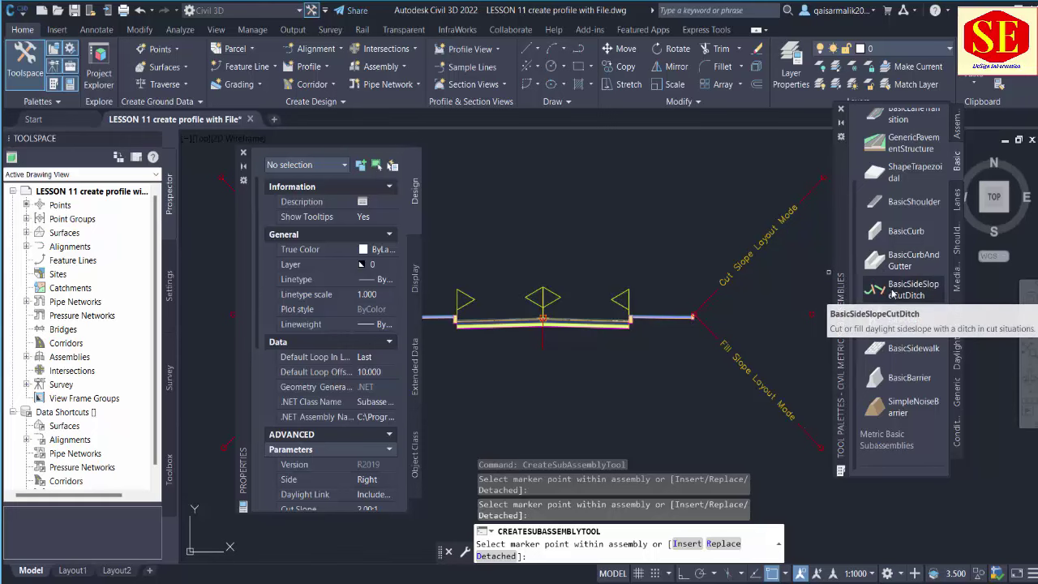
key("Escape")
Step: Set the cut slope to 1.50:1 and the fill slope to 2.00:1 for both side slope subassemblies, then deselect them
left_click(742, 254)
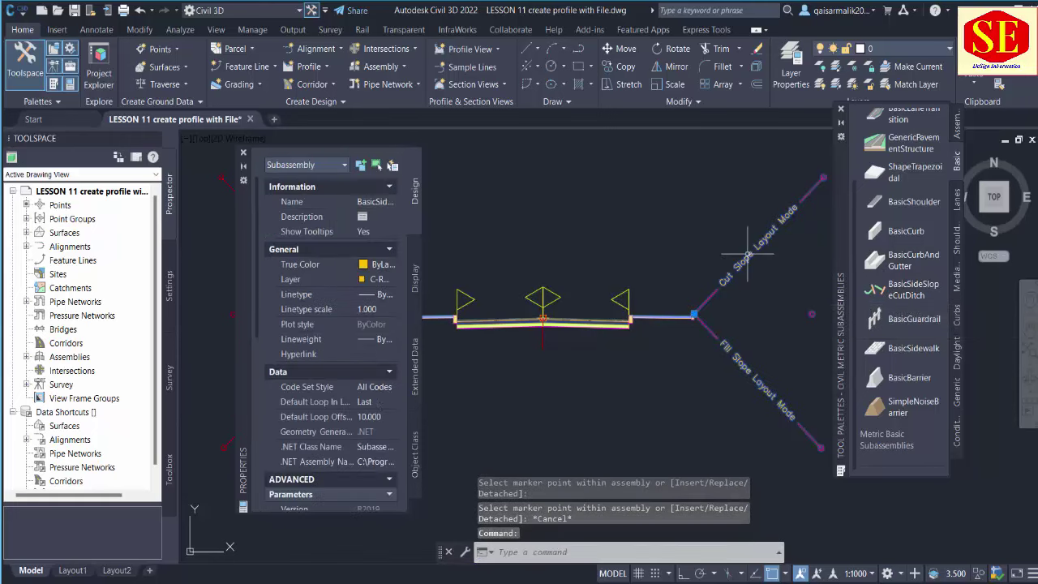
scroll(369, 400, "down", 5)
scroll(777, 350, "down", 6)
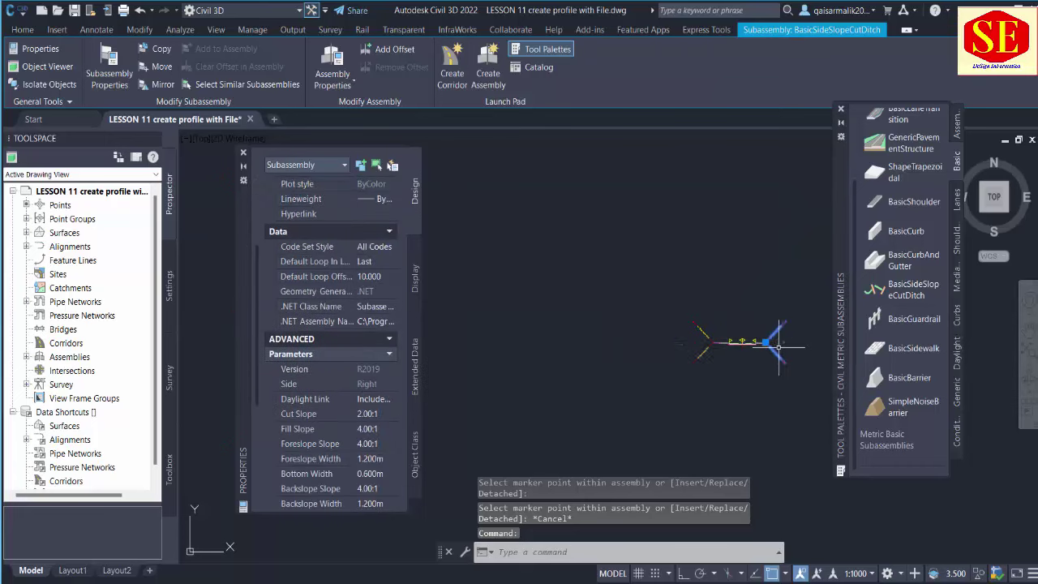
scroll(649, 345, "up", 4)
left_click(633, 312)
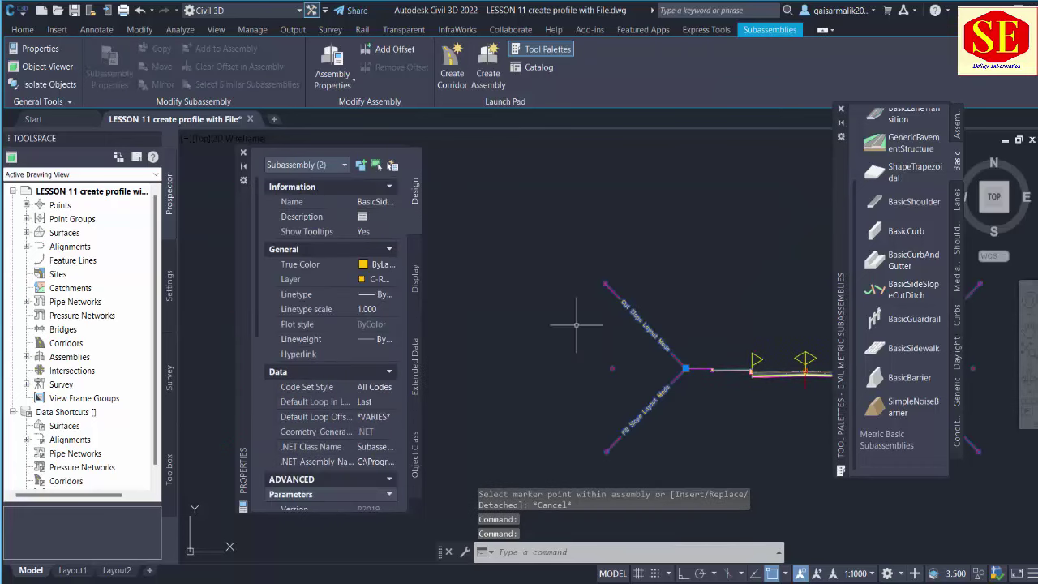
scroll(616, 332, "down", 2)
scroll(628, 356, "up", 2)
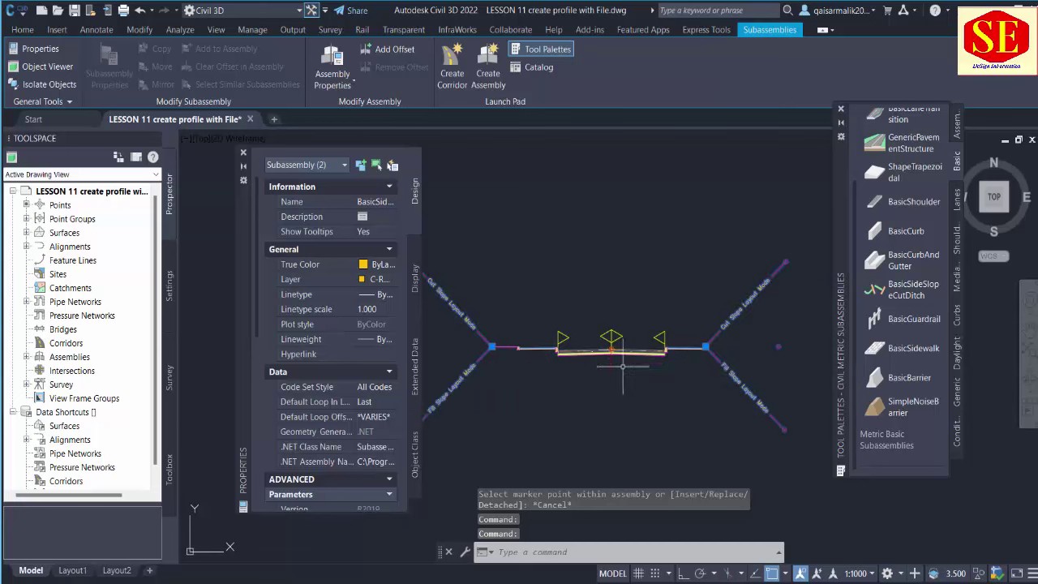
scroll(375, 422, "down", 5)
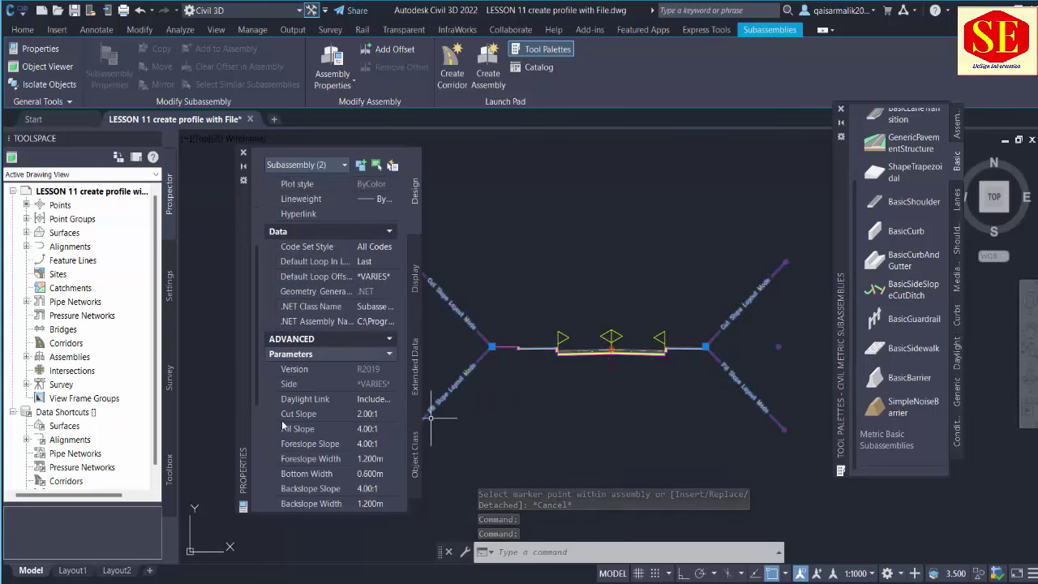
left_click(364, 415)
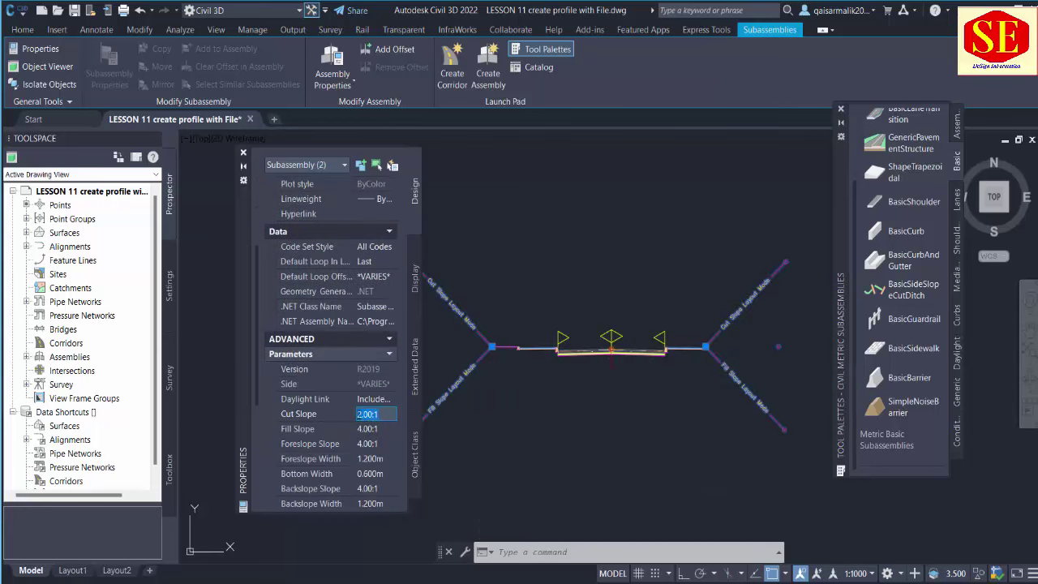
left_click(373, 432)
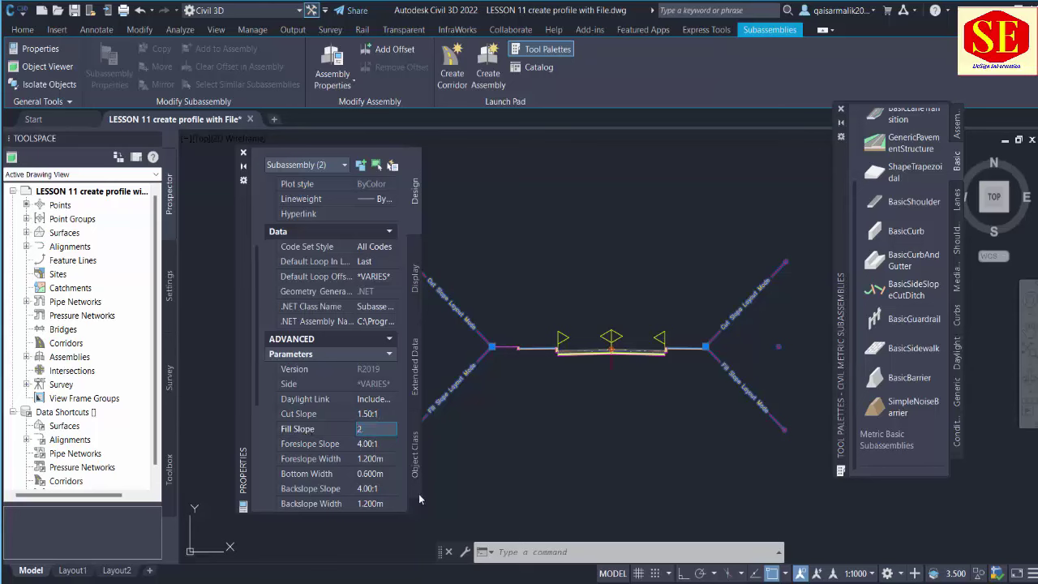
left_click(386, 447)
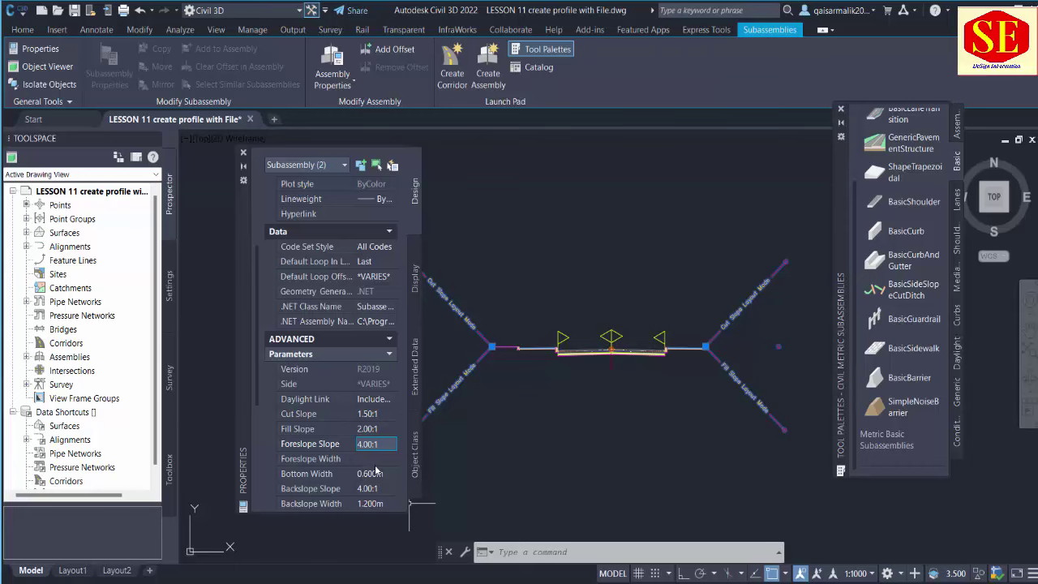
left_click(375, 460)
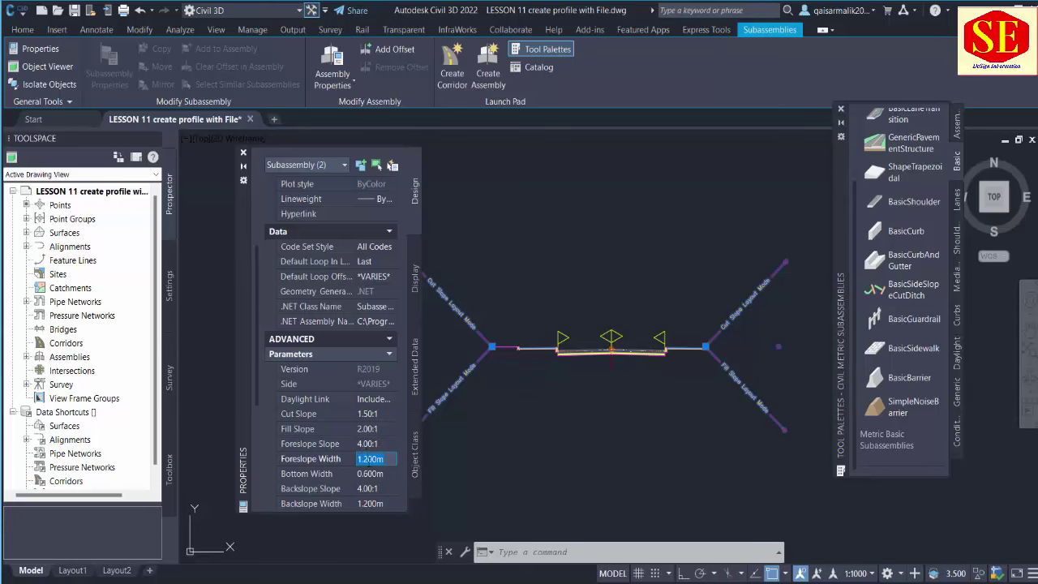
left_click(370, 475)
scroll(375, 487, "down", 2)
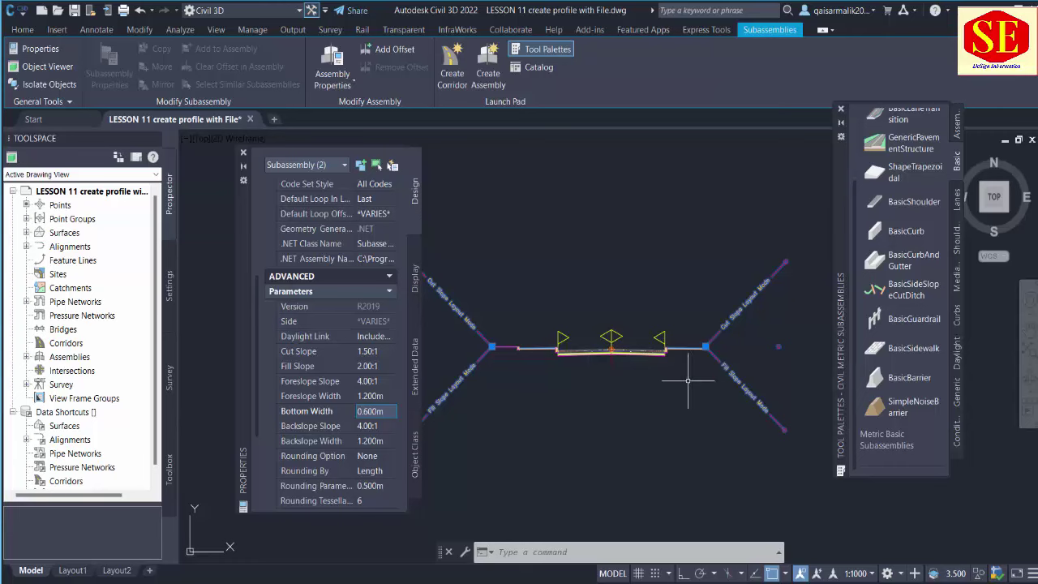
key("Escape")
Step: Erase the cut/fill side slope subassemblies on both sides of the assembly
scroll(750, 261, "up", 3)
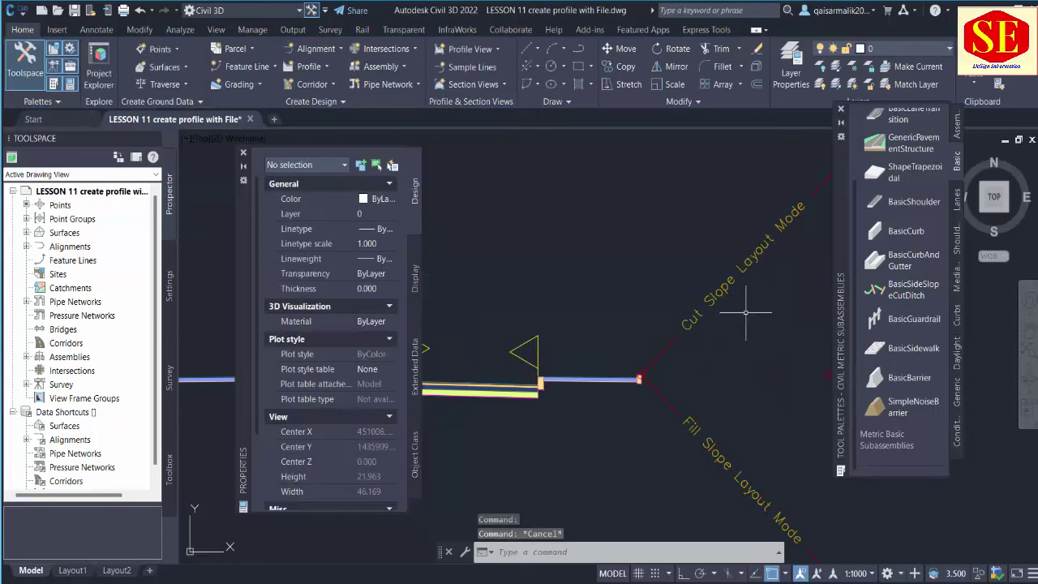
scroll(729, 268, "down", 1)
scroll(730, 266, "down", 1)
left_click(732, 270)
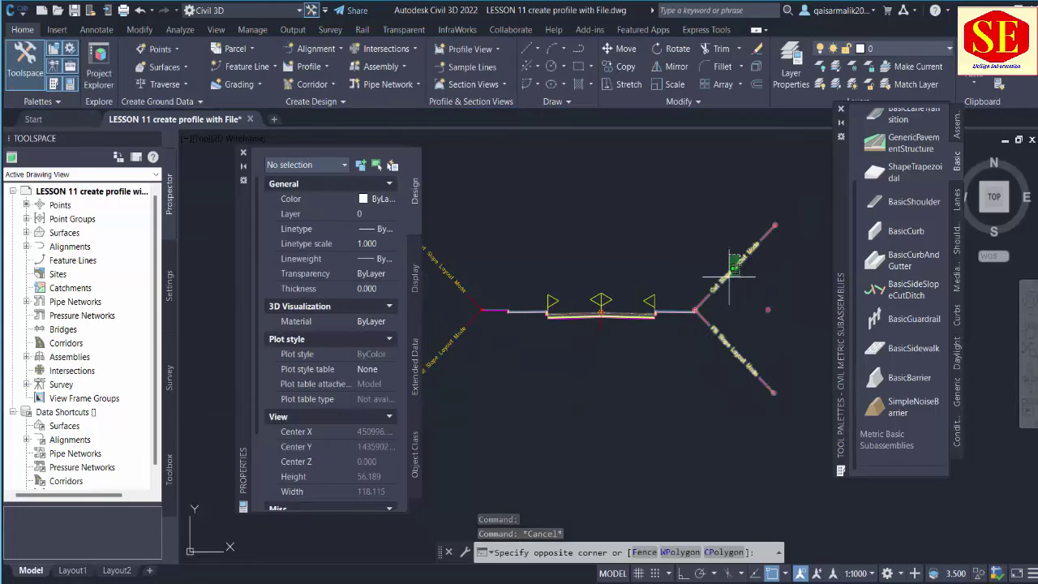
left_click(487, 255)
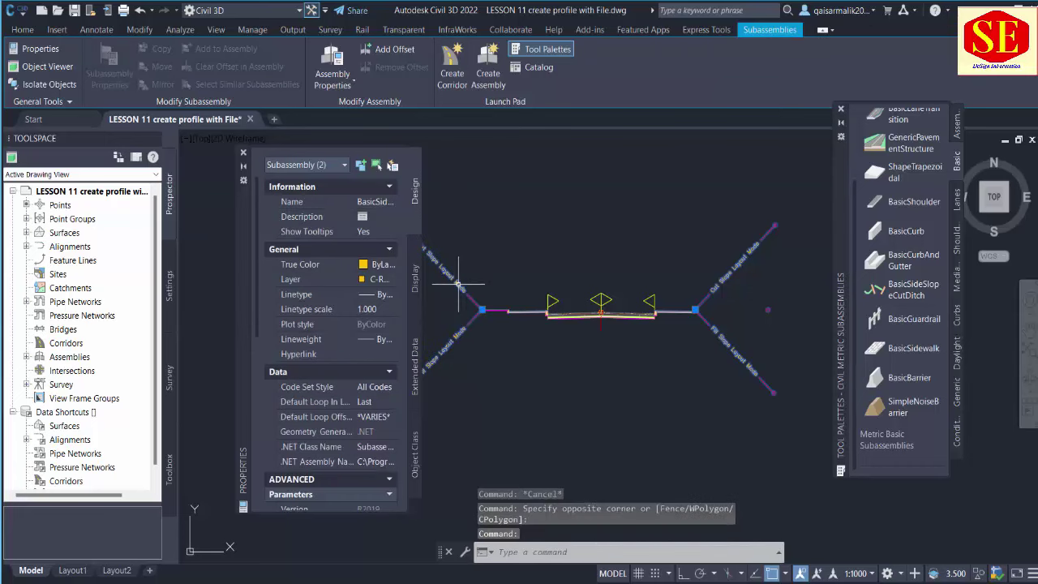
type("e")
key("Return")
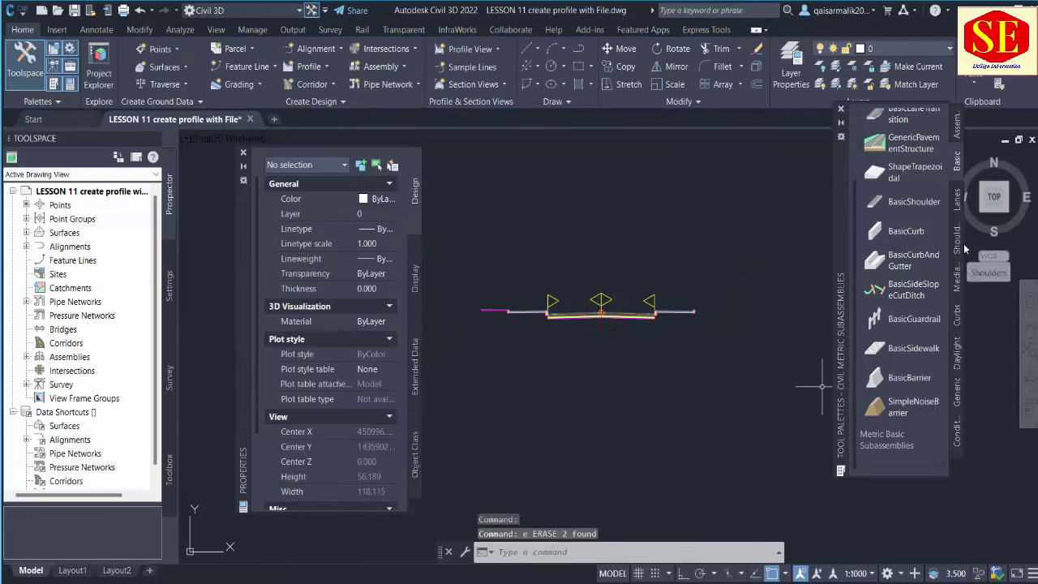
Step: Attach a DaylightMaxWidth subassembly from the metric daylight set to the top outer corner of the right outer curb
left_click(957, 365)
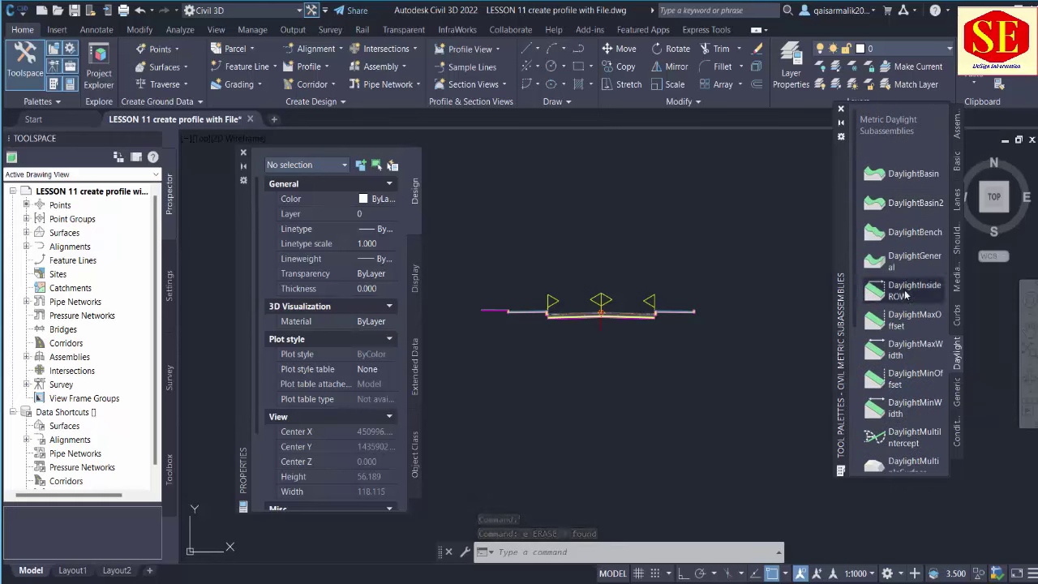
scroll(908, 401, "down", 3)
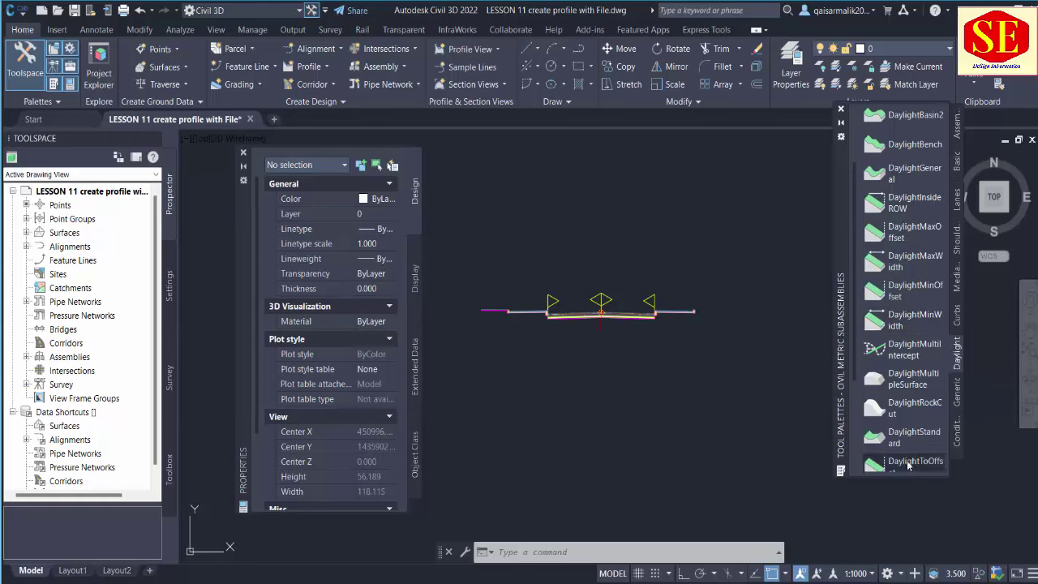
scroll(904, 349, "down", 3)
scroll(903, 345, "up", 6)
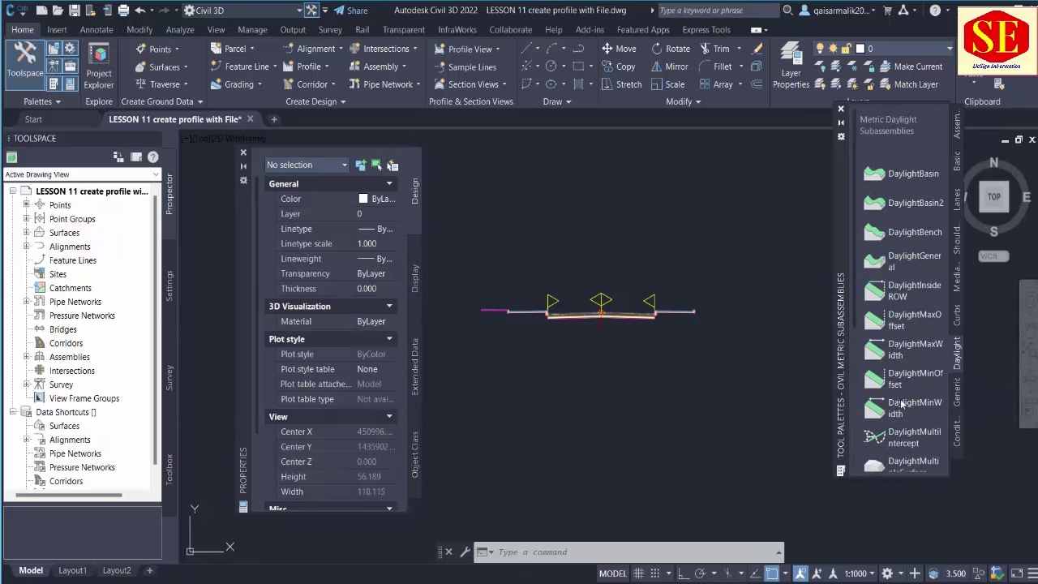
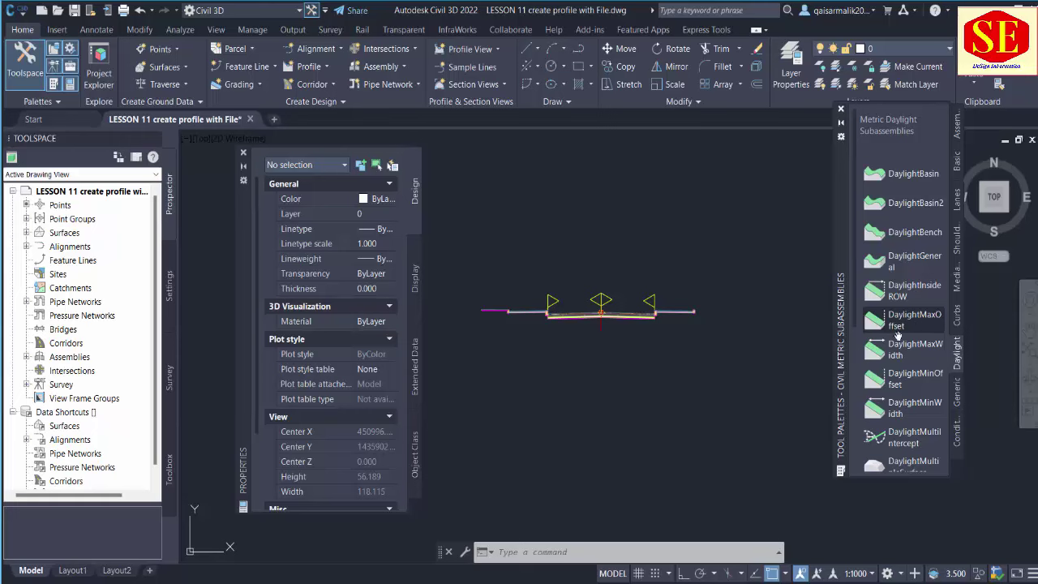
left_click(912, 357)
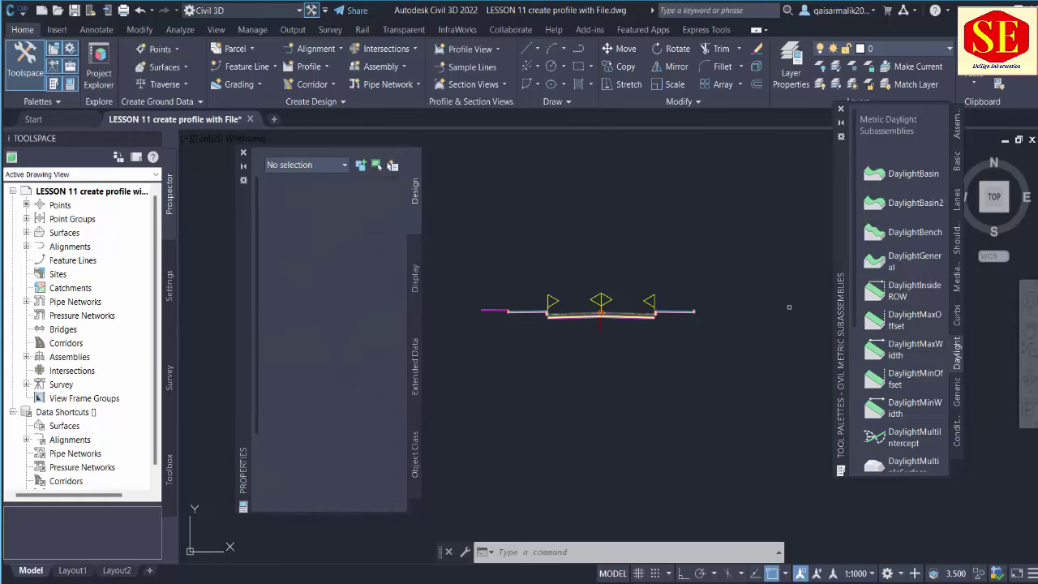
scroll(707, 341, "up", 4)
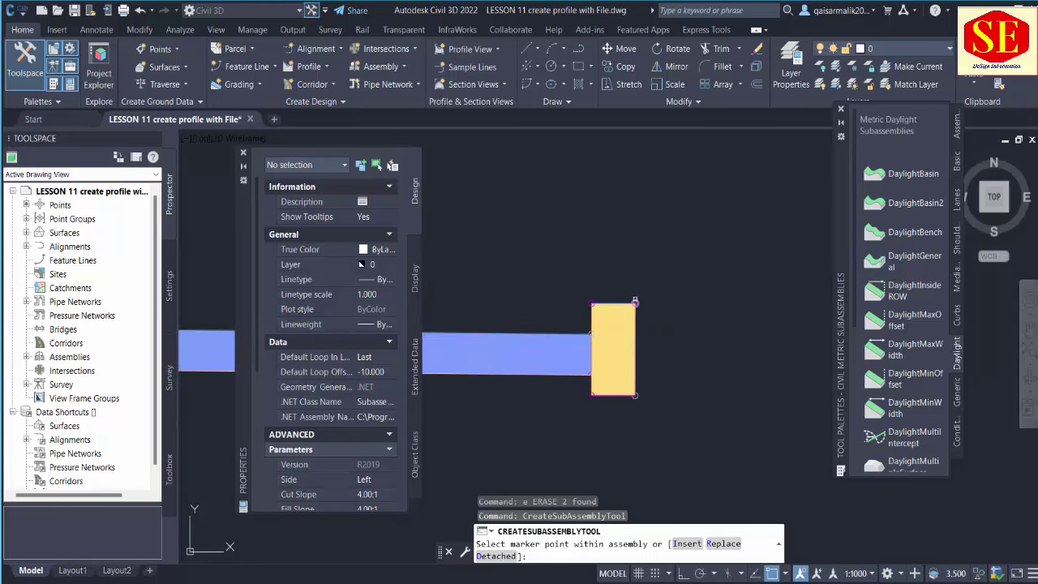
scroll(616, 341, "down", 6)
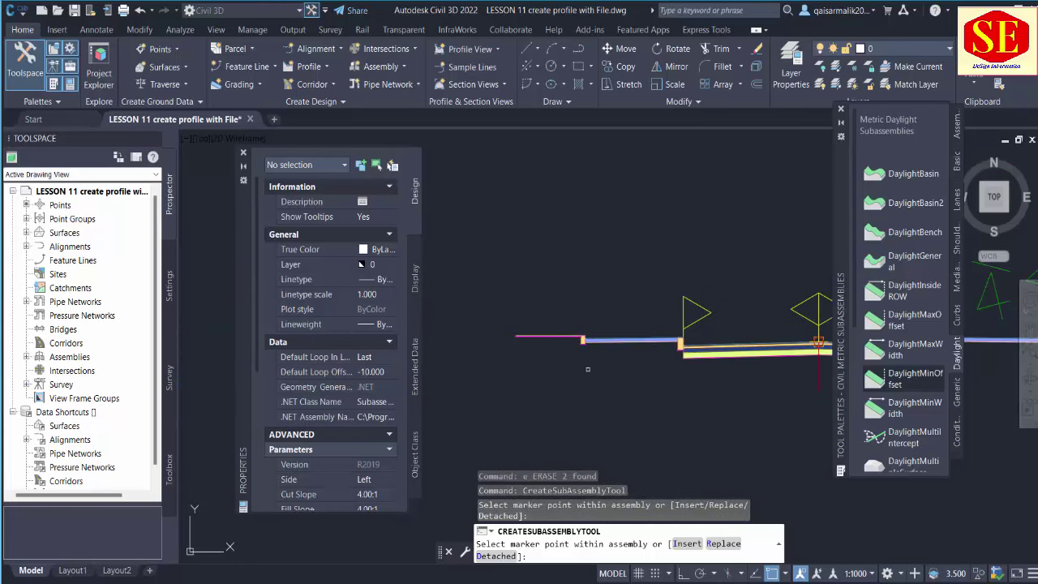
Step: Attach another DaylightMaxWidth subassembly to the top outer corner of the left sidewalk and end the placement
scroll(454, 266, "up", 8)
left_click(457, 260)
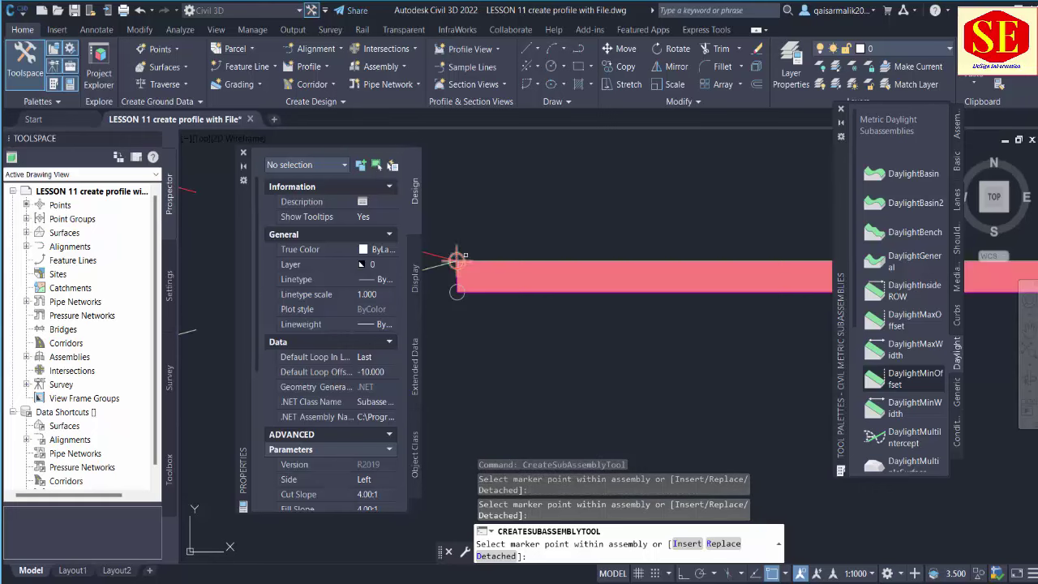
scroll(486, 276, "down", 6)
scroll(642, 309, "up", 1)
scroll(642, 309, "down", 2)
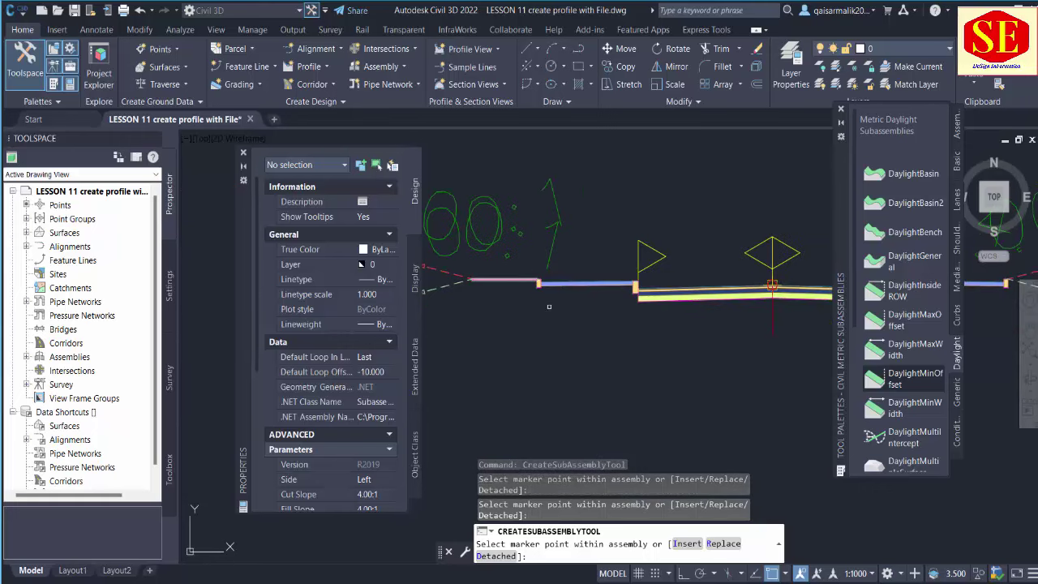
key("Escape")
scroll(888, 189, "down", 5)
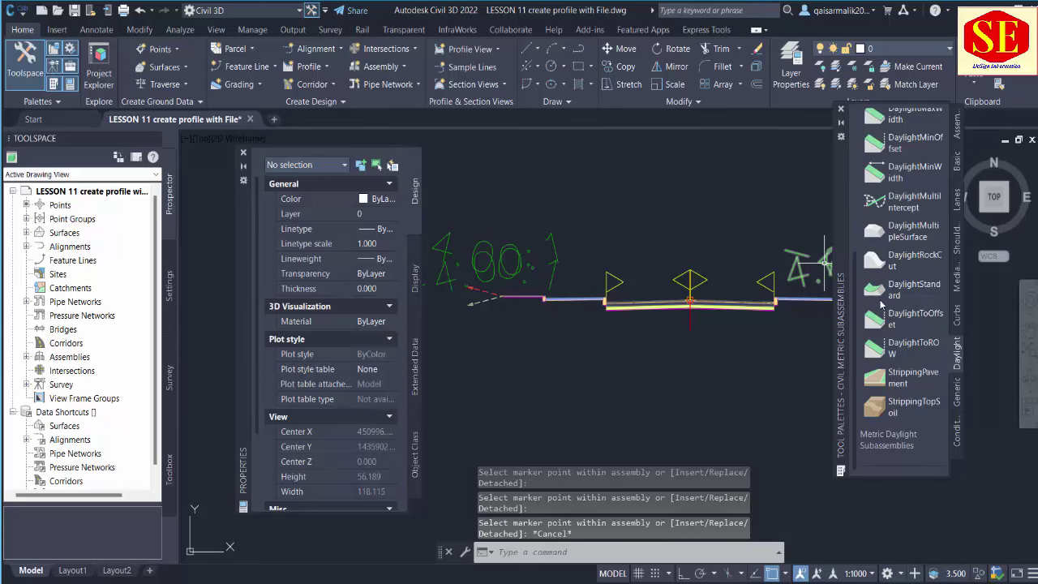
middle_click_drag(771, 390, 649, 409)
key("Escape")
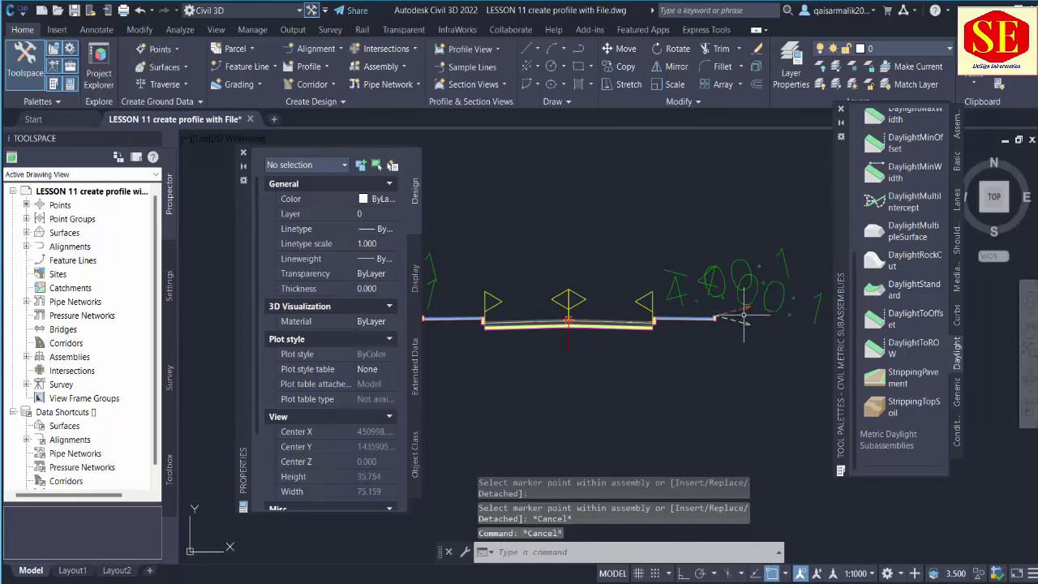
Step: Set both the cut slope and the fill slope of the two daylight subassemblies to 2.00:1
left_click(738, 308)
left_click(762, 284)
scroll(730, 309, "down", 2)
middle_click_drag(545, 344, 664, 343)
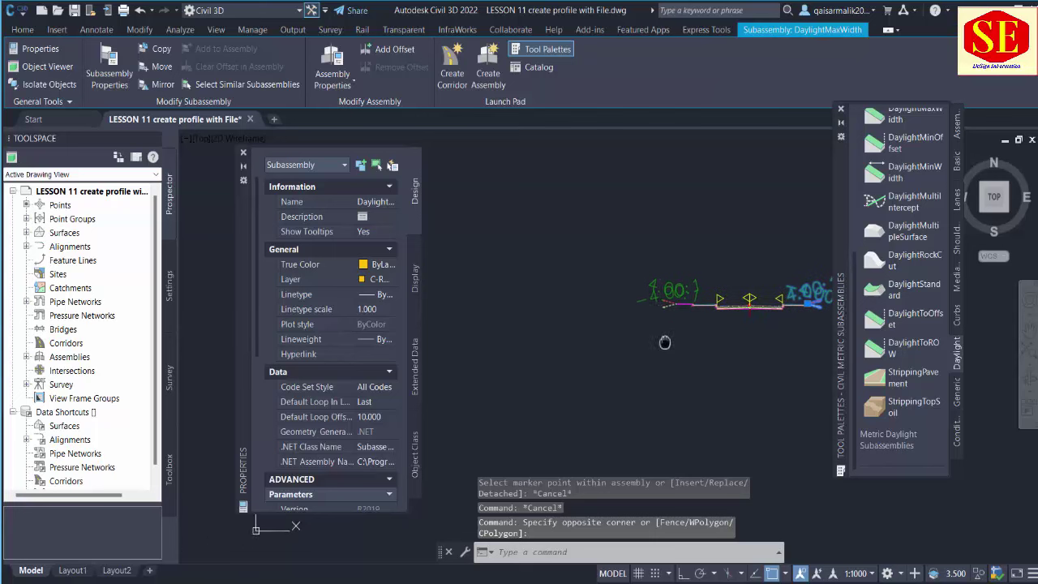
scroll(664, 342, "up", 3)
scroll(362, 363, "down", 4)
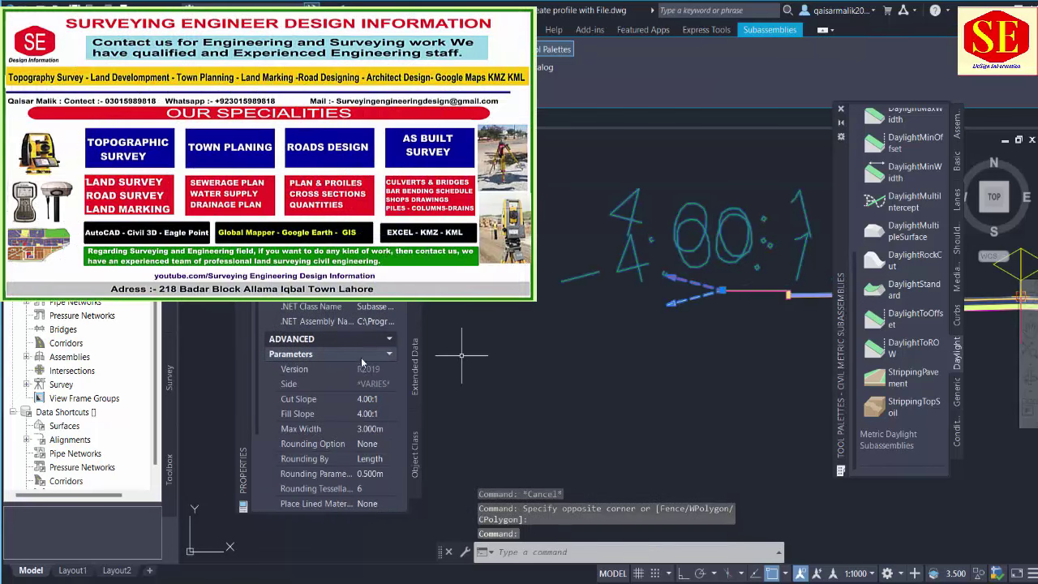
left_click(300, 400)
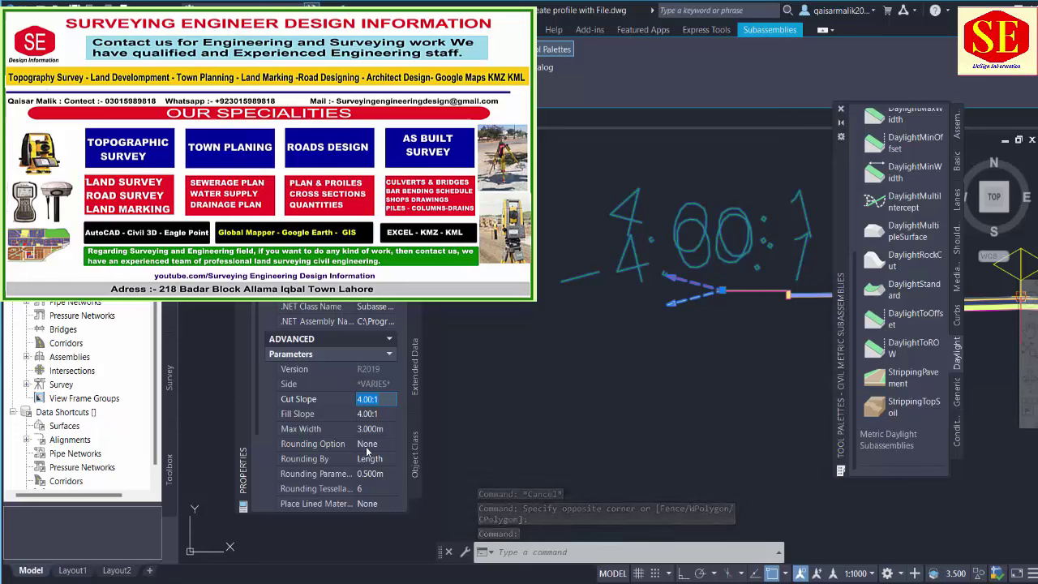
type("2")
left_click(373, 414)
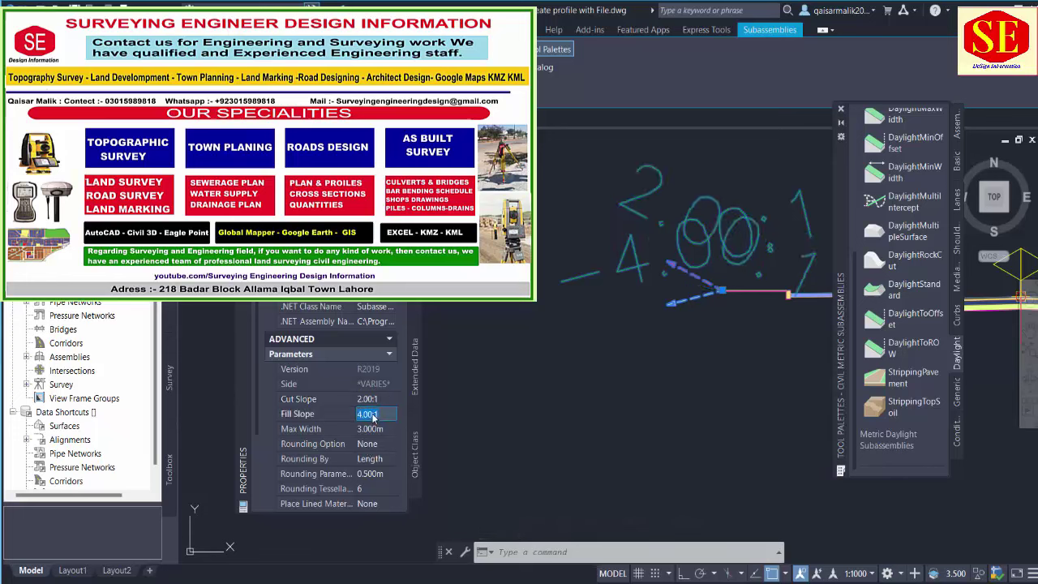
type("2")
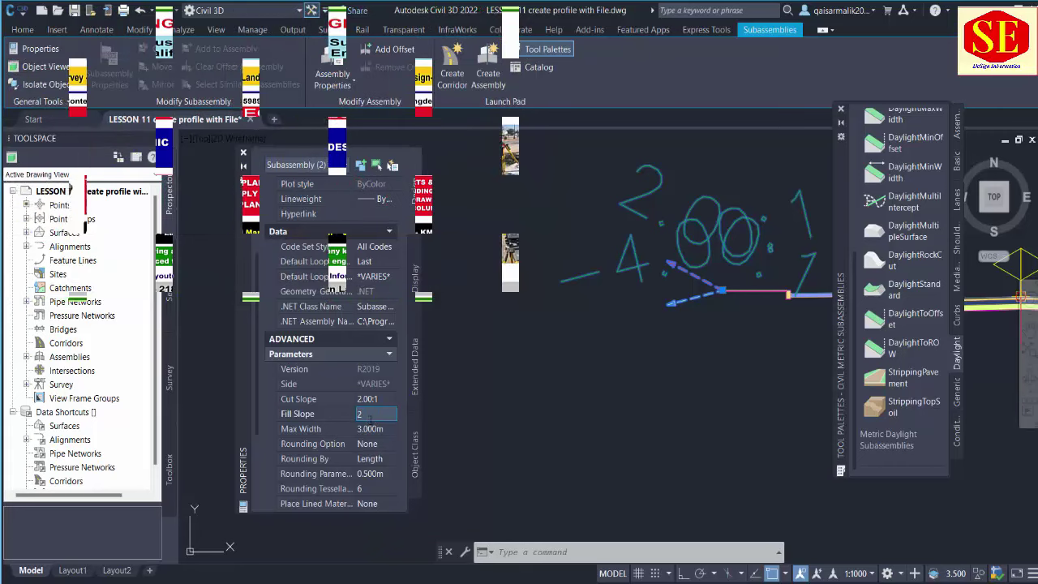
Step: Try maximum widths of 6 m, 10 m and 5 m on both daylight subassemblies
left_click(367, 430)
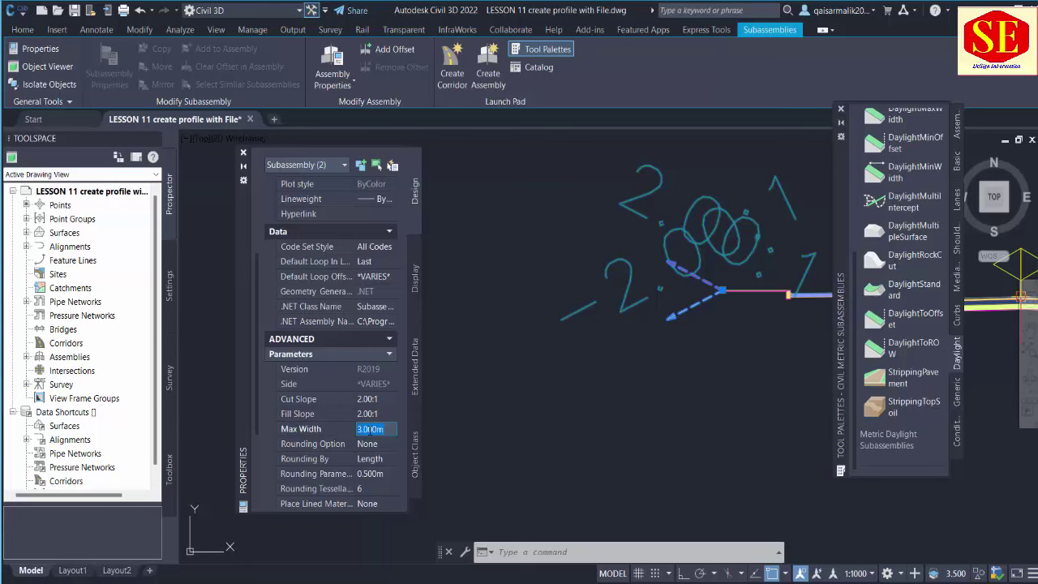
type("6")
left_click(378, 447)
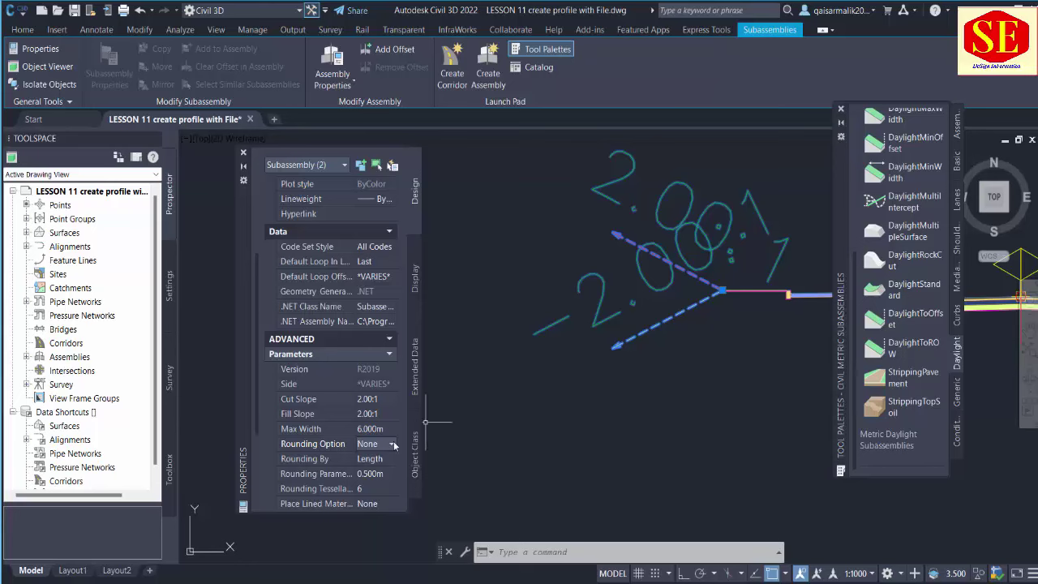
left_click(372, 430)
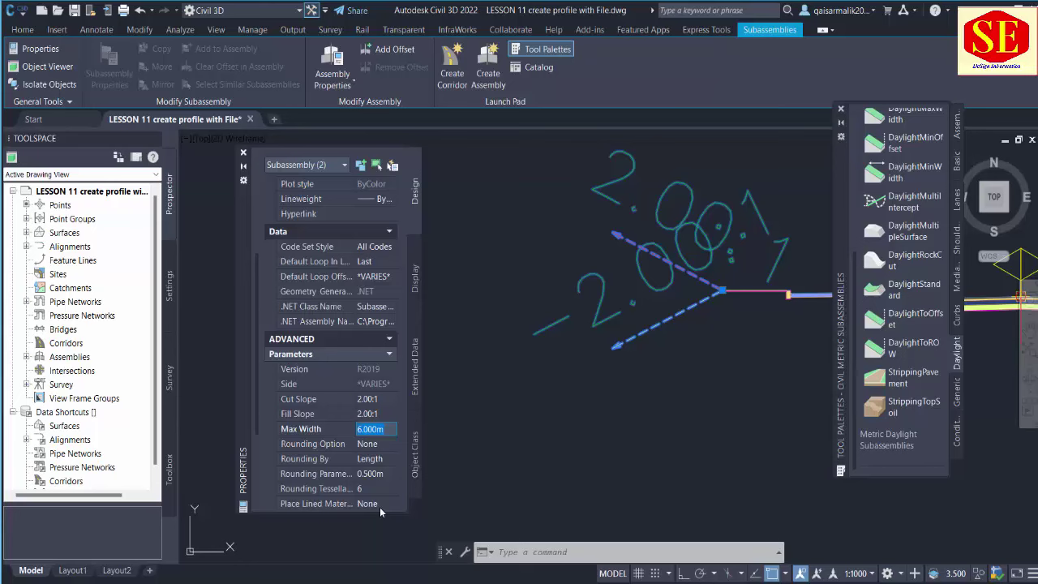
type("10")
left_click(376, 443)
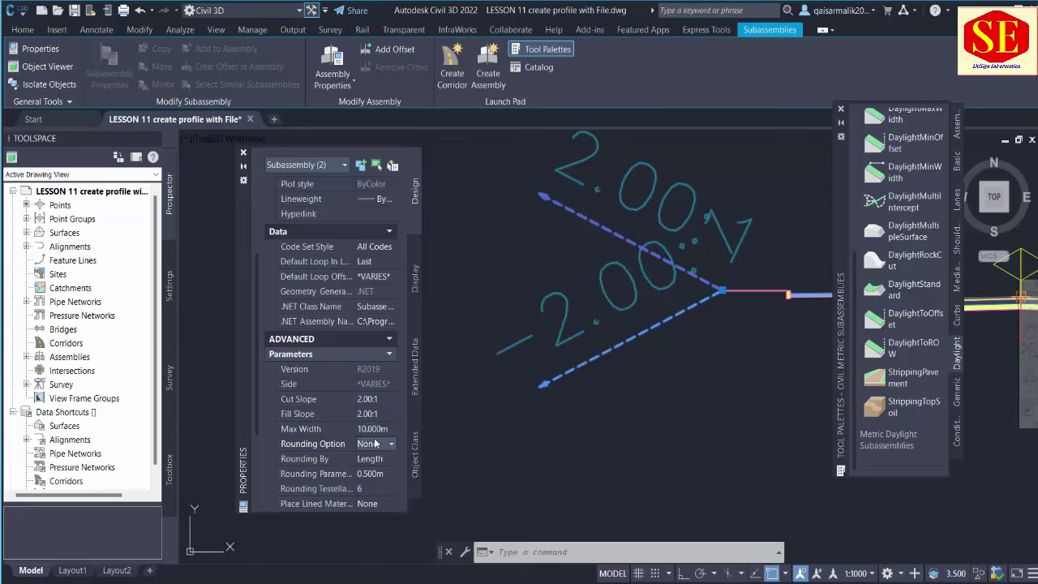
left_click(373, 429)
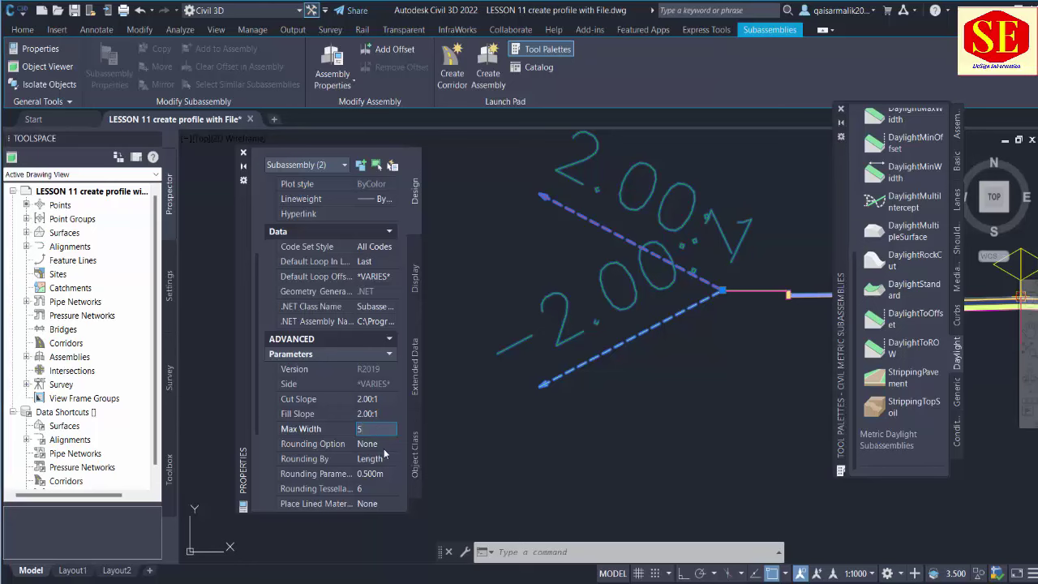
key("Return")
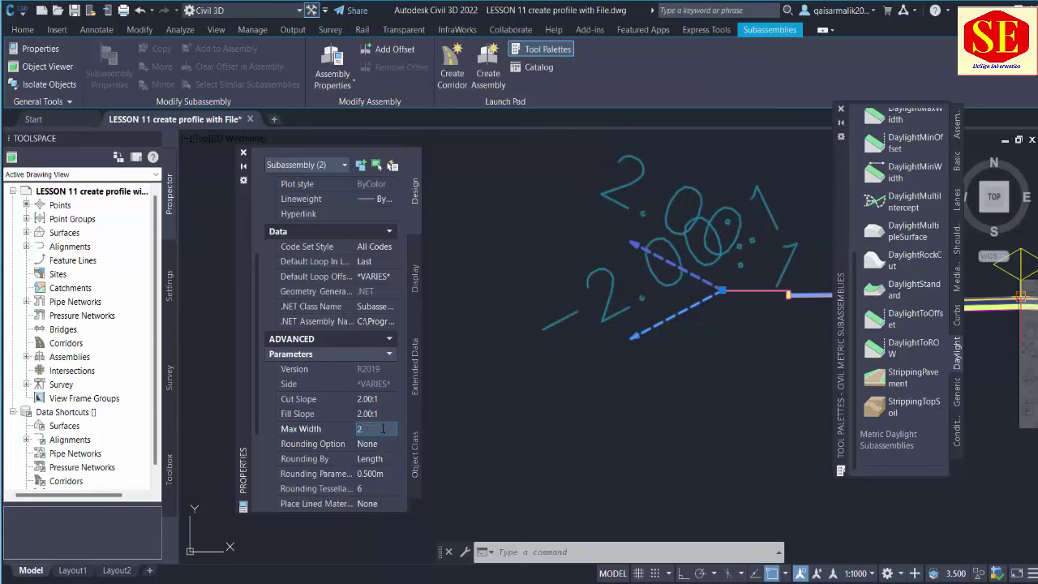
Step: Set the maximum width of both daylight subassemblies to 2 m
type("2")
key("Return")
scroll(524, 369, "down", 4)
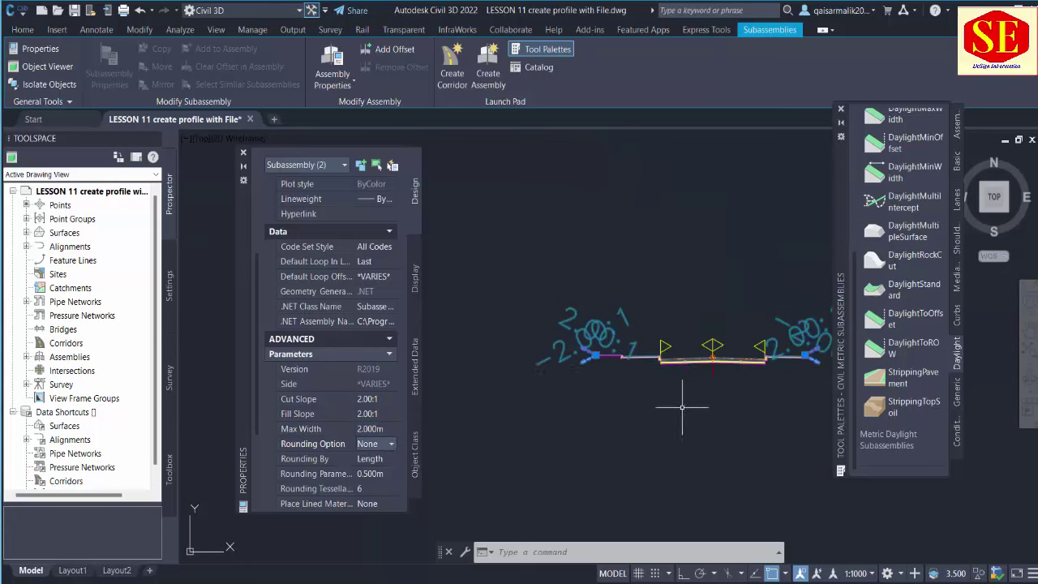
middle_click_drag(682, 407, 555, 407)
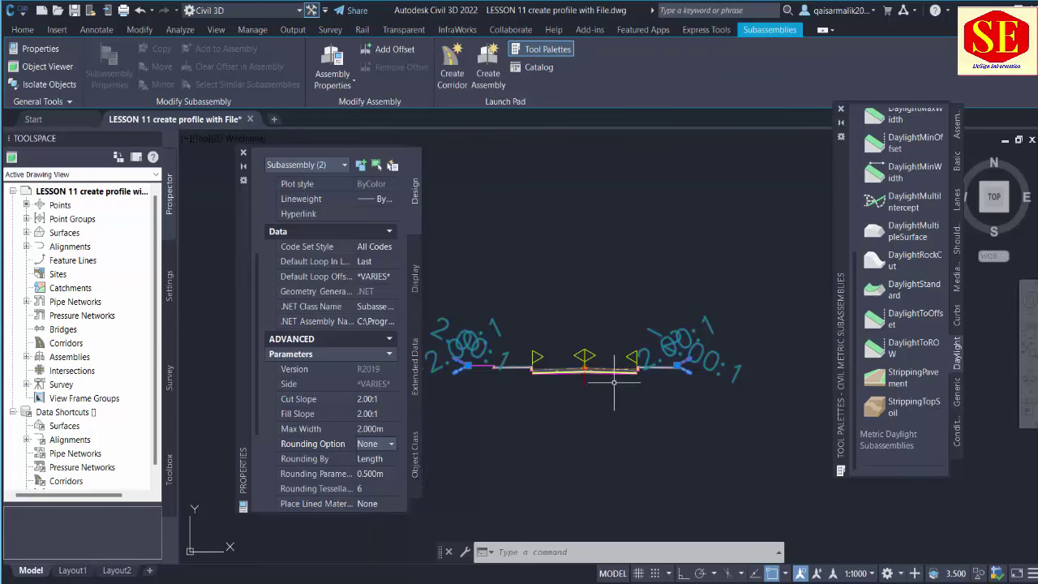
scroll(612, 382, "up", 5)
Step: Deselect the daylight subassemblies and place a ready-made common assembly with curb-and-gutter, sidewalks and side slopes in the empty area below the road assembly
left_click(958, 122)
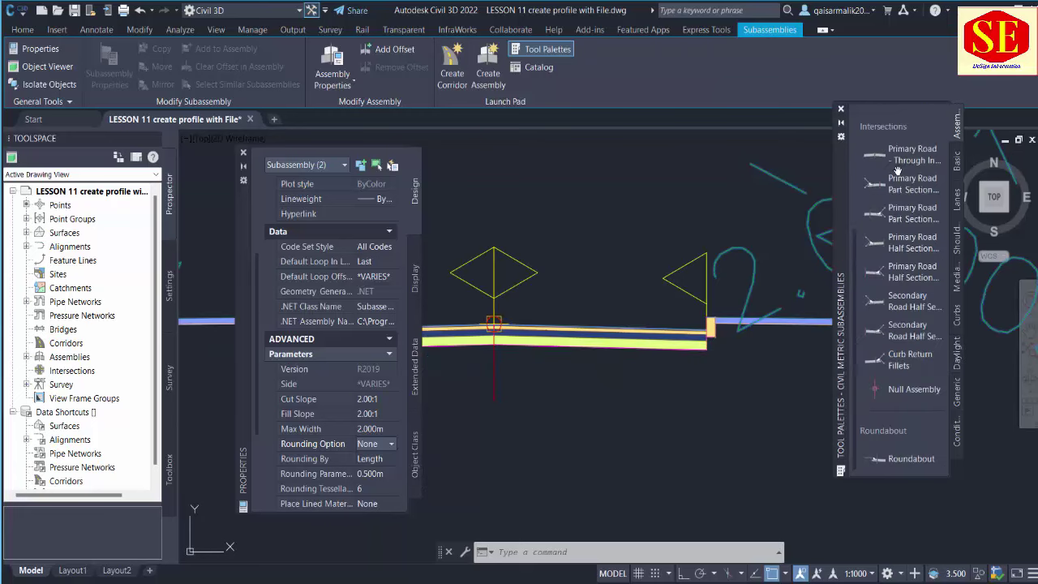
scroll(657, 292, "down", 3)
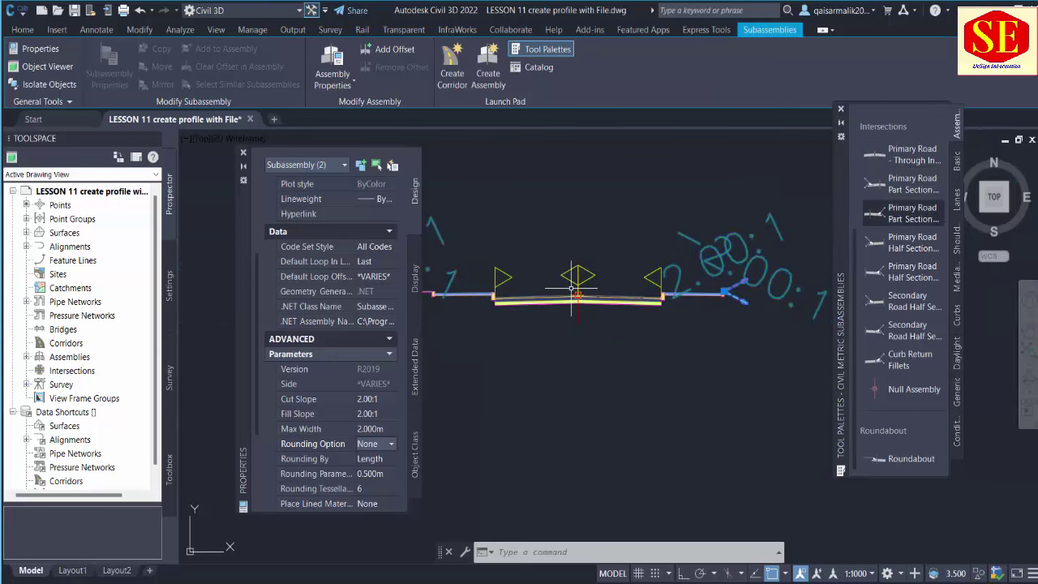
key("Delete")
left_click(957, 158)
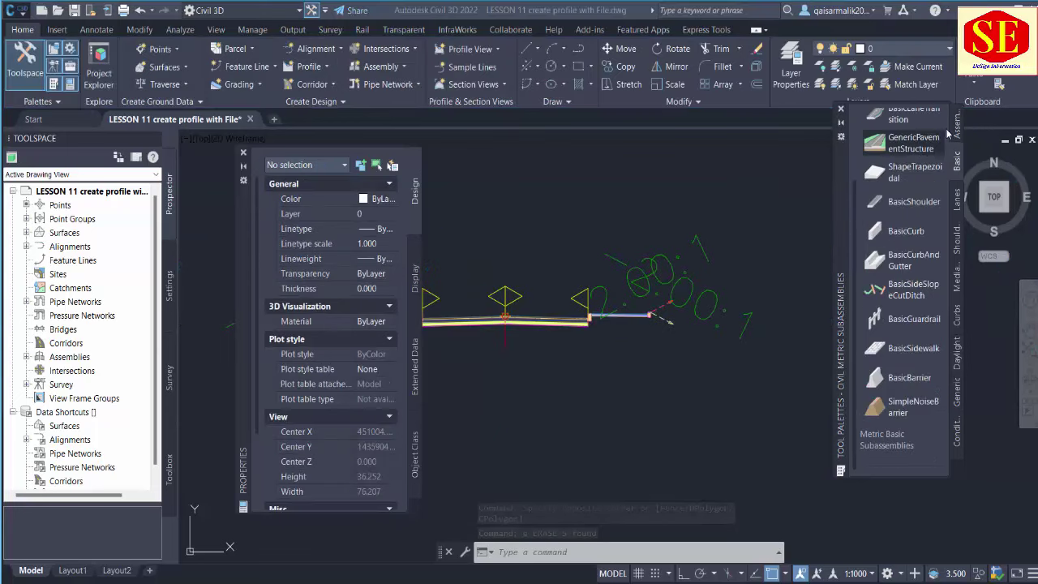
left_click(957, 125)
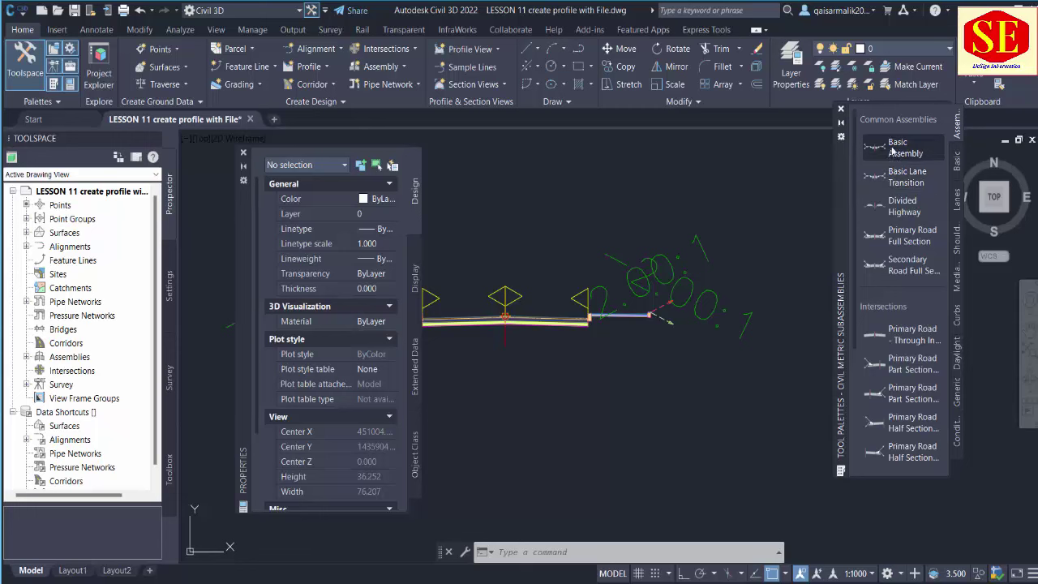
left_click(895, 185)
scroll(897, 190, "down", 3)
scroll(798, 340, "down", 2)
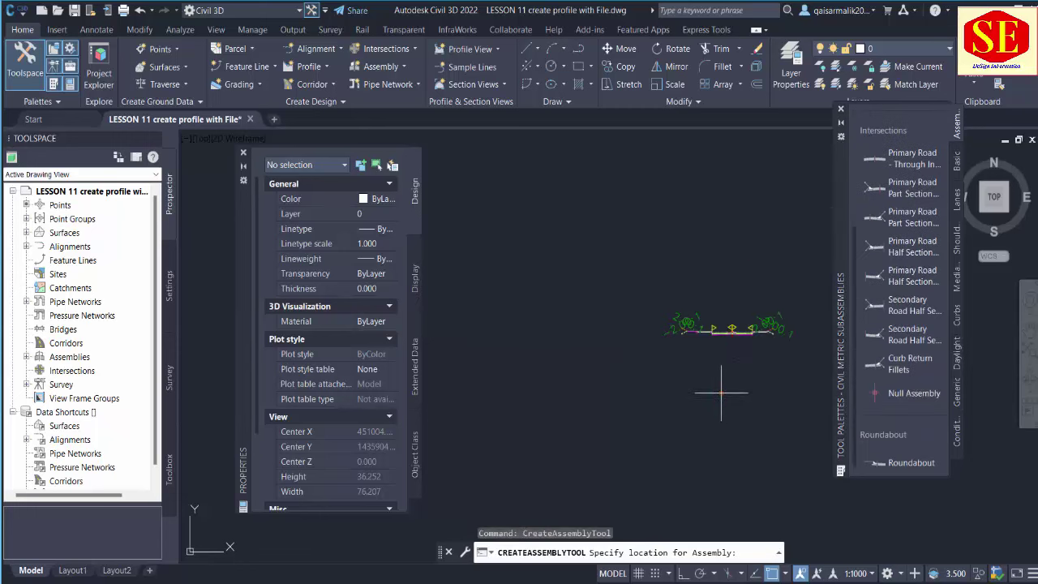
scroll(721, 394, "up", 3)
scroll(754, 428, "up", 3)
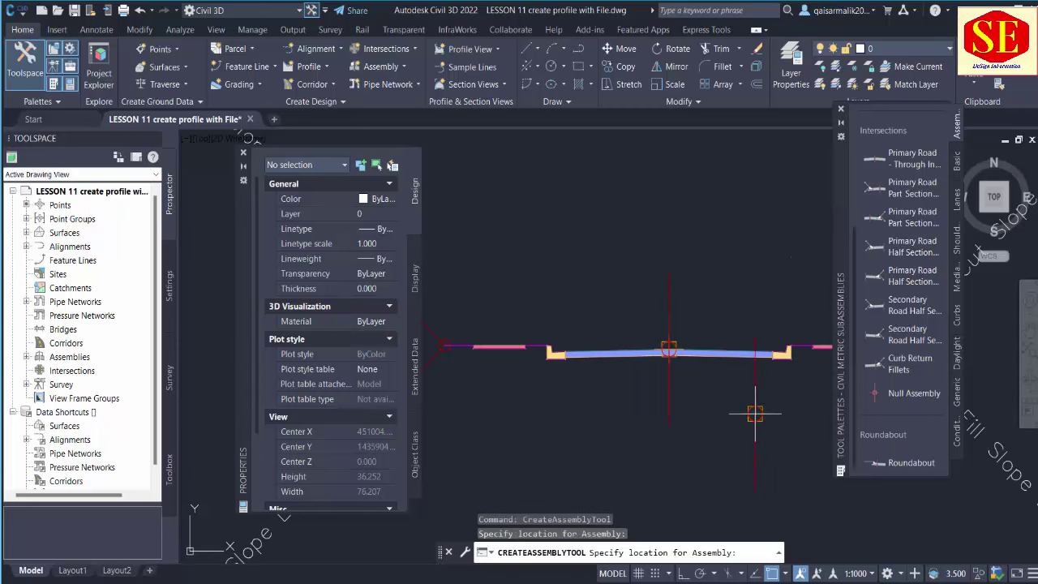
scroll(594, 250, "down", 1)
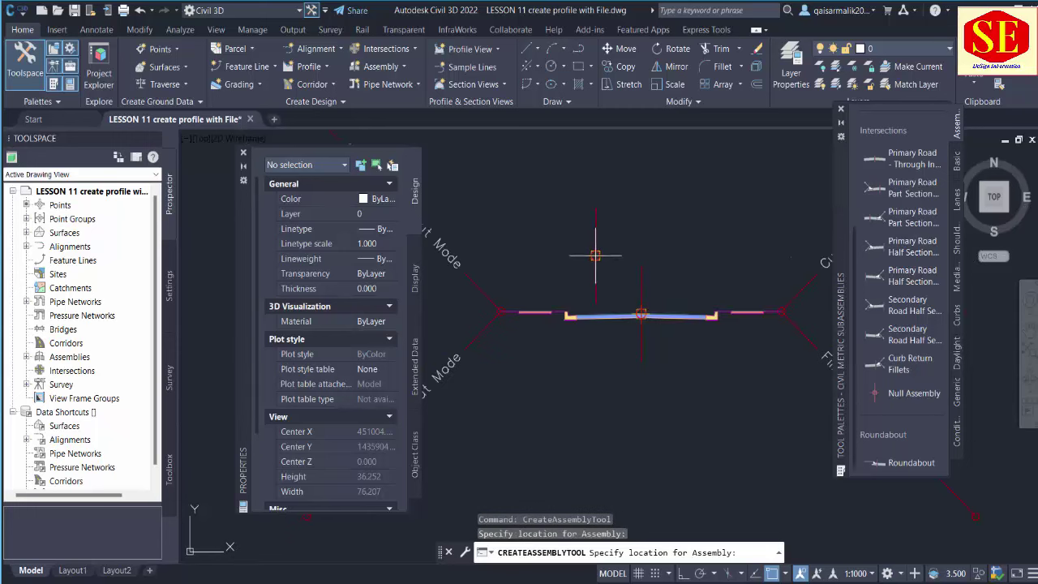
Step: Place a ready-made Divided Highway assembly in the empty space below the assembly with the cut and fill slope layout modes
key("Escape")
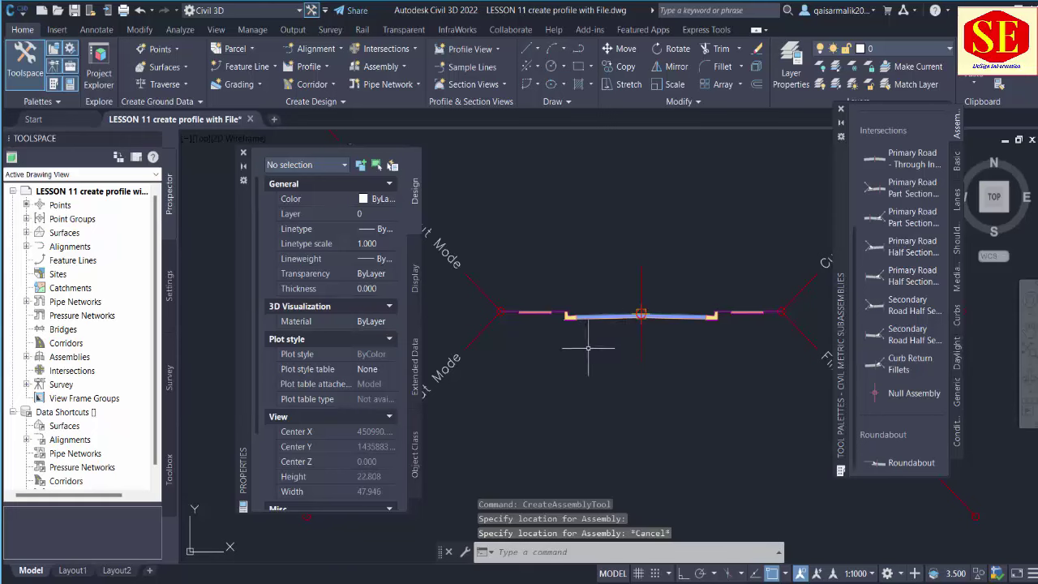
scroll(588, 348, "down", 2)
scroll(932, 243, "up", 5)
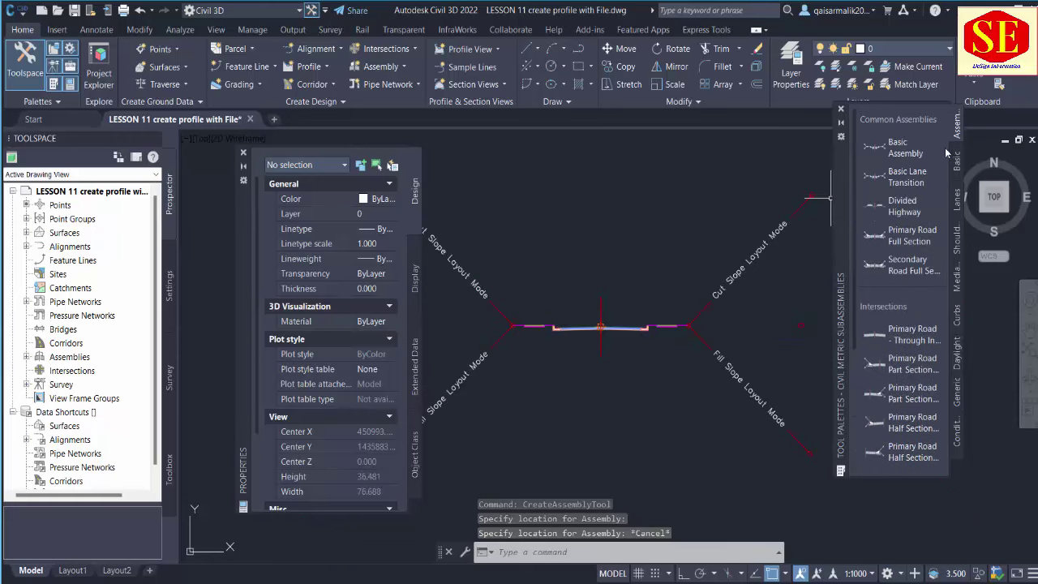
left_click(909, 206)
scroll(629, 182, "down", 3)
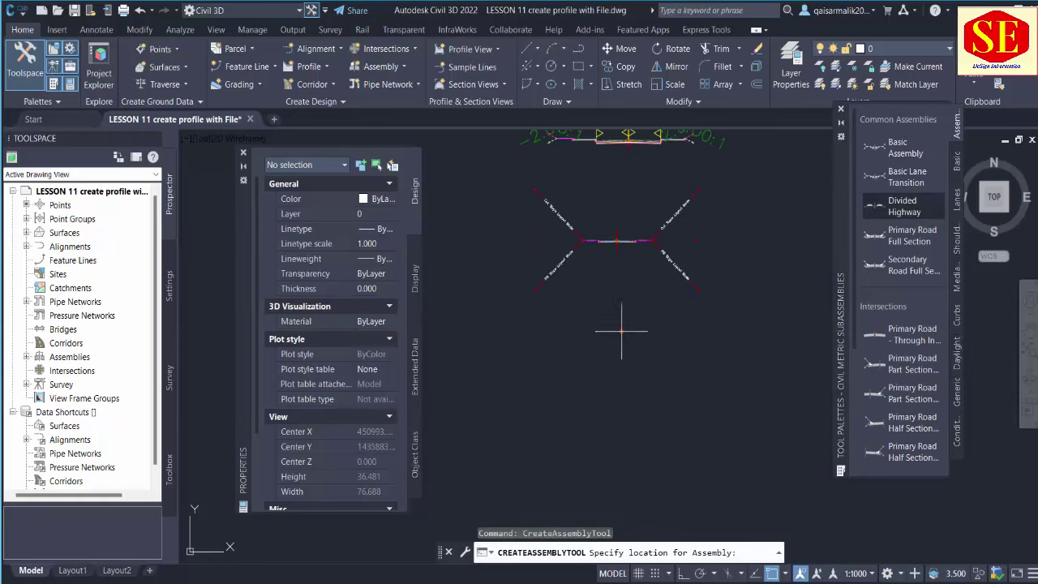
scroll(615, 346, "up", 2)
left_click(610, 366)
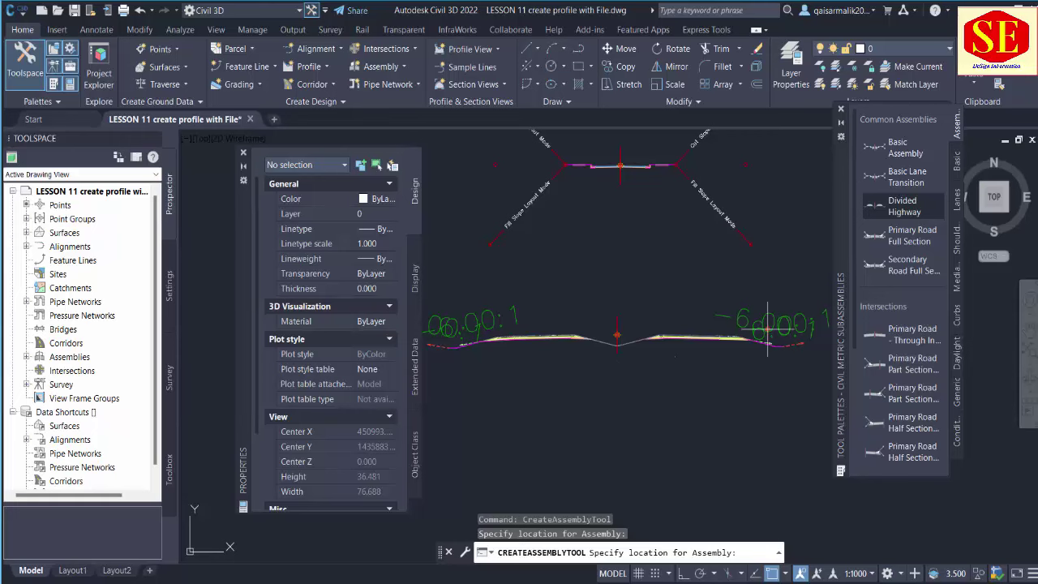
key("Escape")
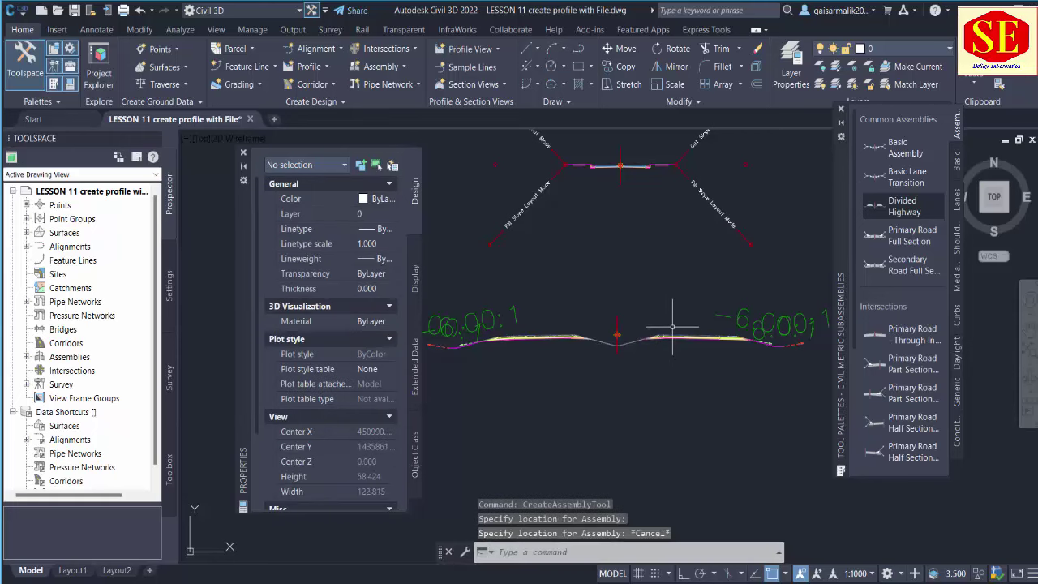
Step: Examine the parameters of the inner lane subassembly on the right side of the divided highway assembly, and deselect it
left_click(679, 334)
scroll(668, 324, "up", 3)
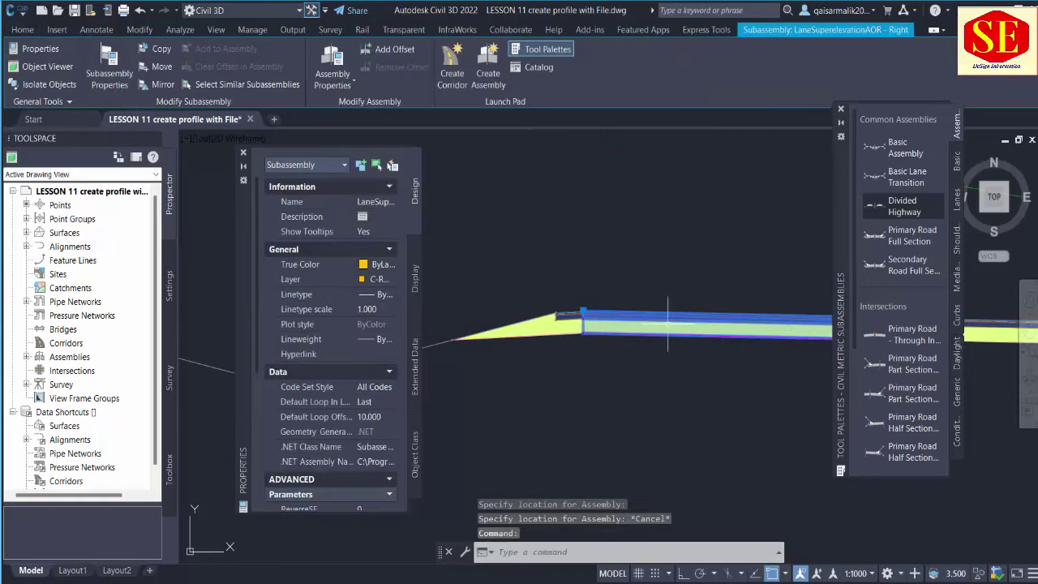
scroll(327, 379, "down", 5)
scroll(656, 324, "down", 2)
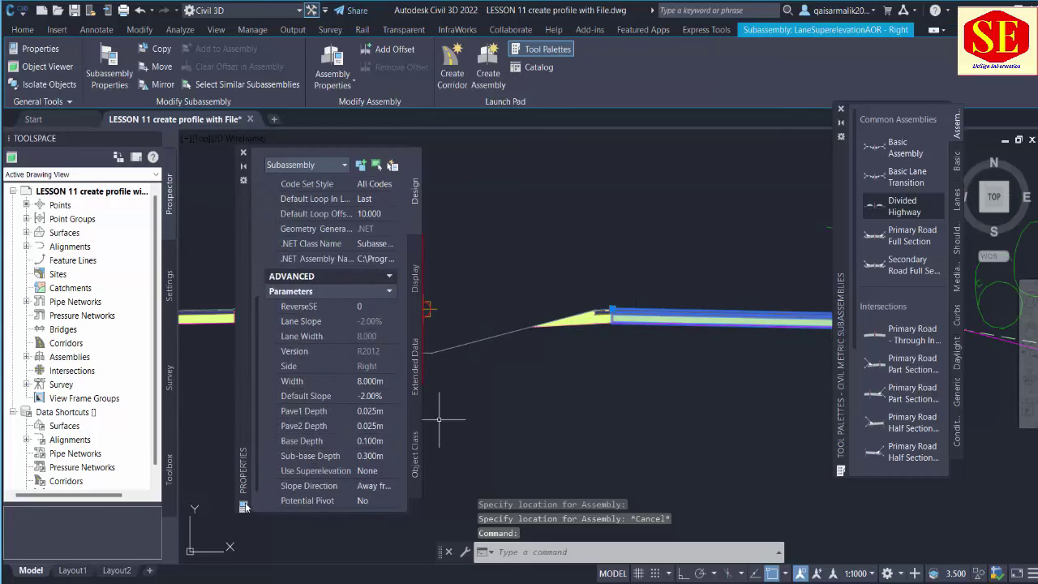
scroll(367, 341, "down", 1)
scroll(598, 300, "down", 2)
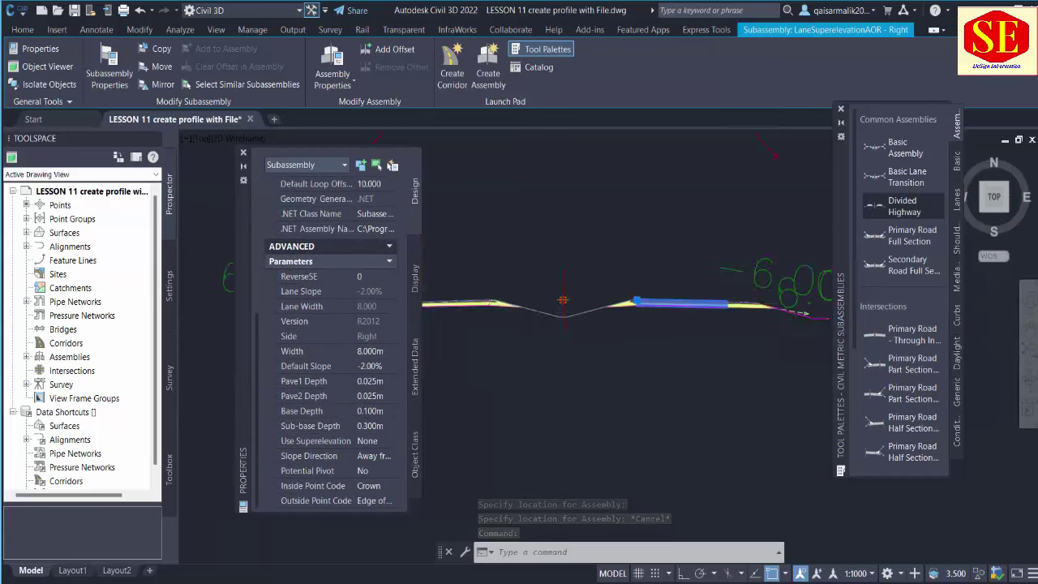
key("Escape")
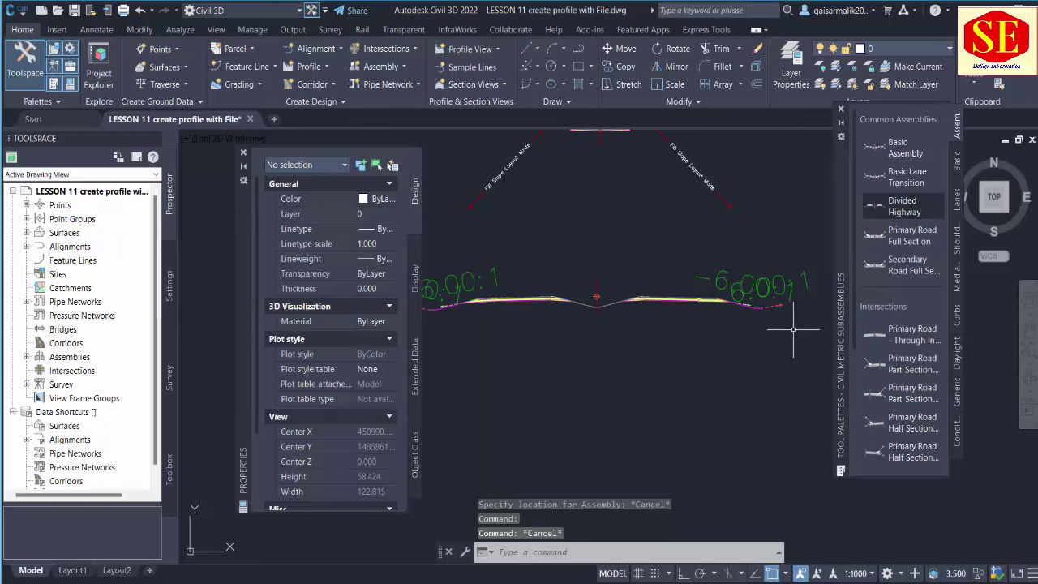
Step: Place a Primary Road Full Section assembly and a Secondary Road Full Section assembly below the divided highway assembly
left_click(909, 235)
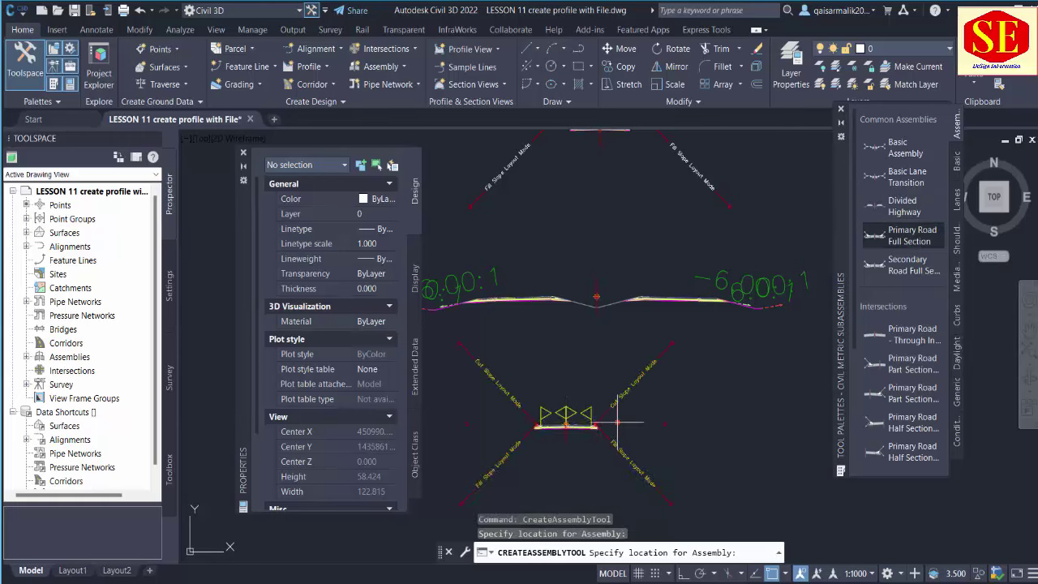
scroll(558, 438, "up", 3)
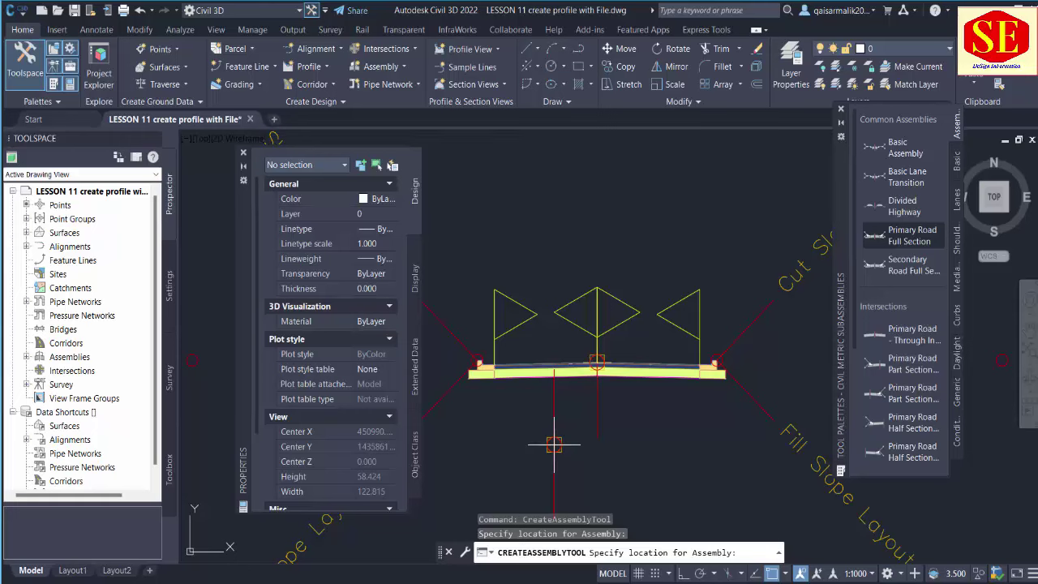
scroll(653, 166, "down", 4)
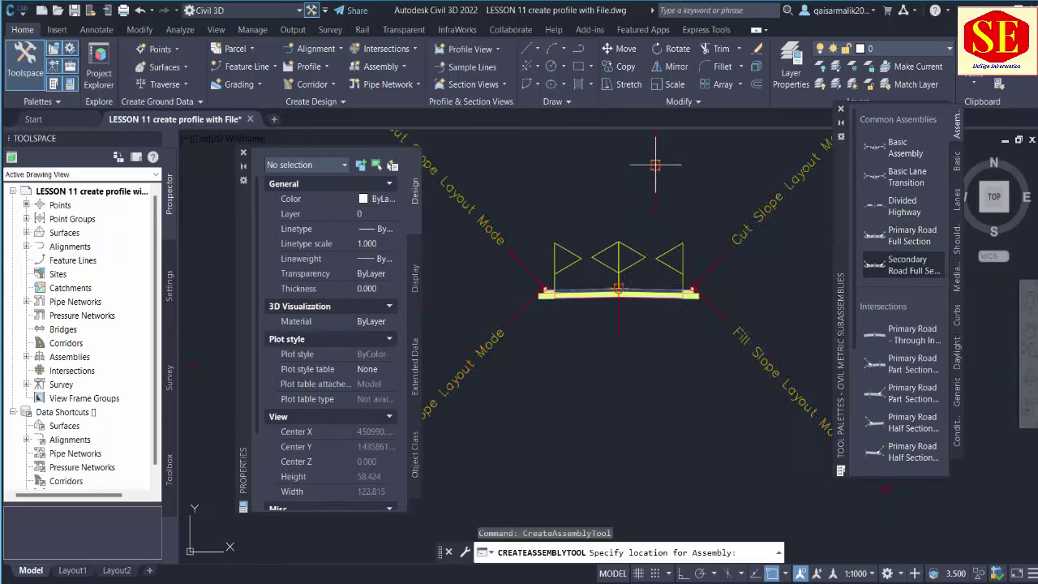
left_click(626, 458)
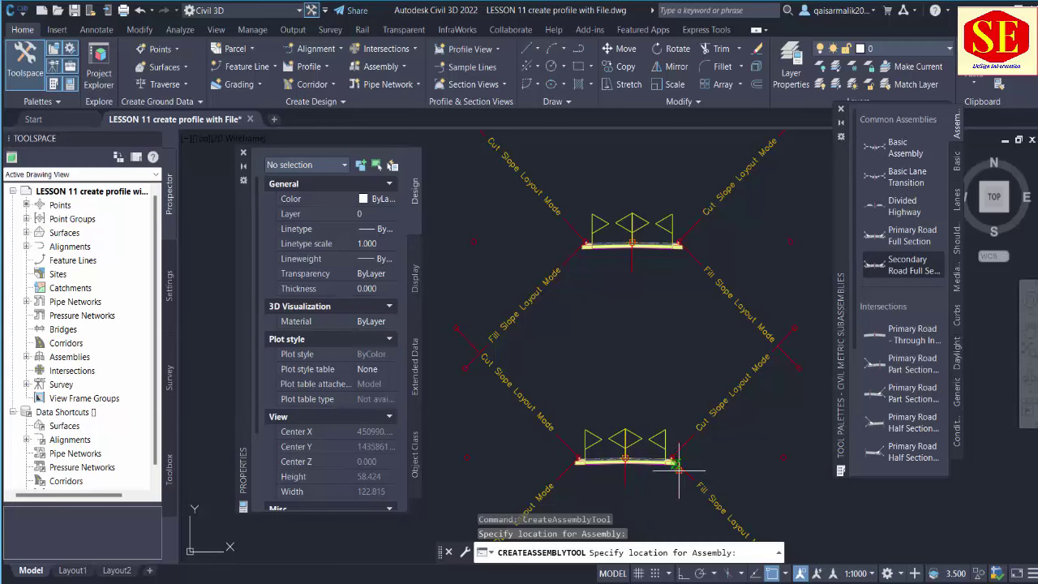
scroll(608, 490, "up", 4)
scroll(524, 359, "down", 4)
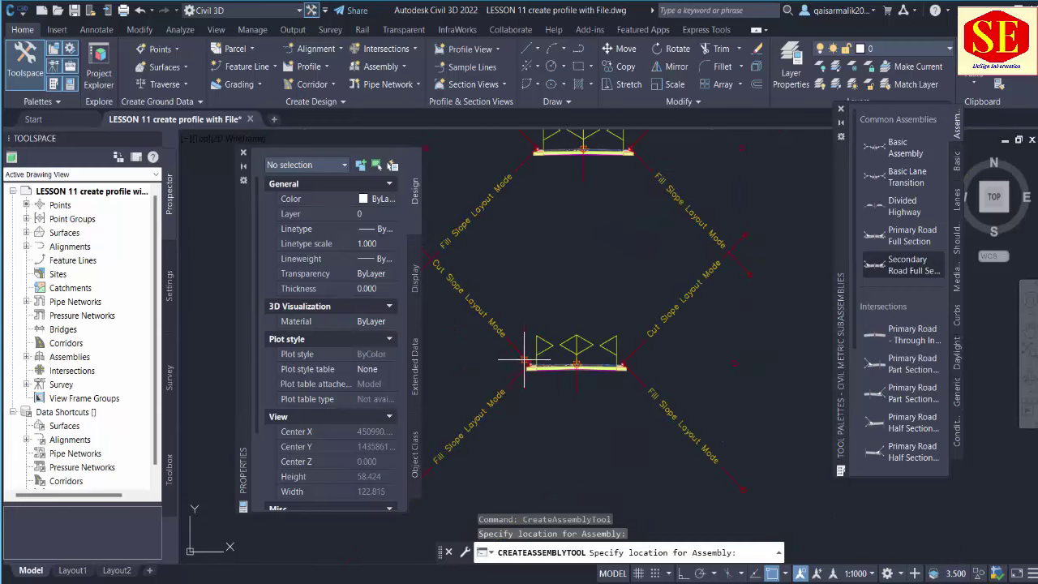
Step: Look through the ready-made intersection assemblies, review the column of placed assemblies, and end assembly placement
scroll(757, 378, "down", 4)
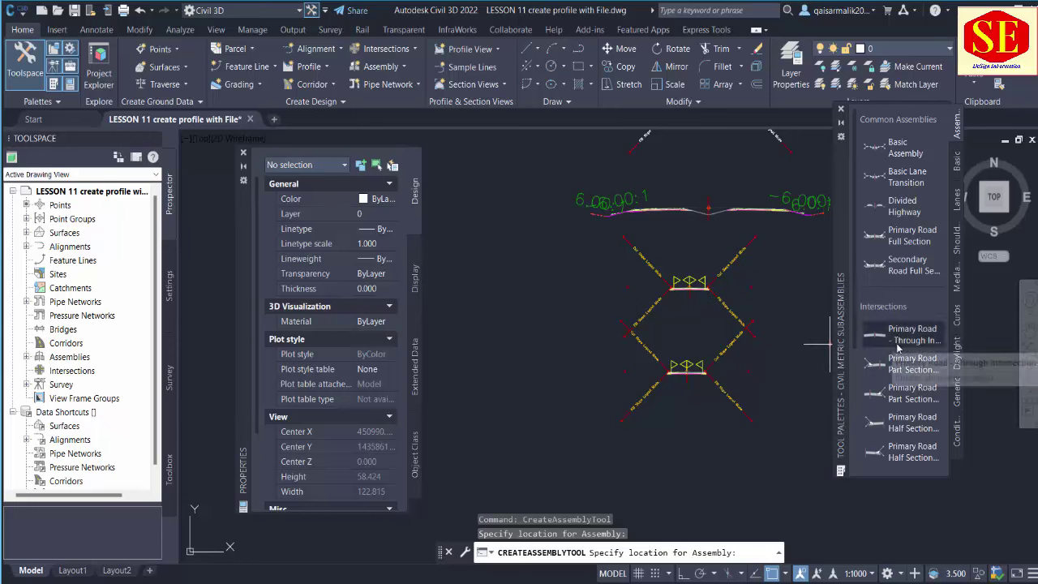
scroll(898, 339, "down", 2)
scroll(898, 328, "up", 2)
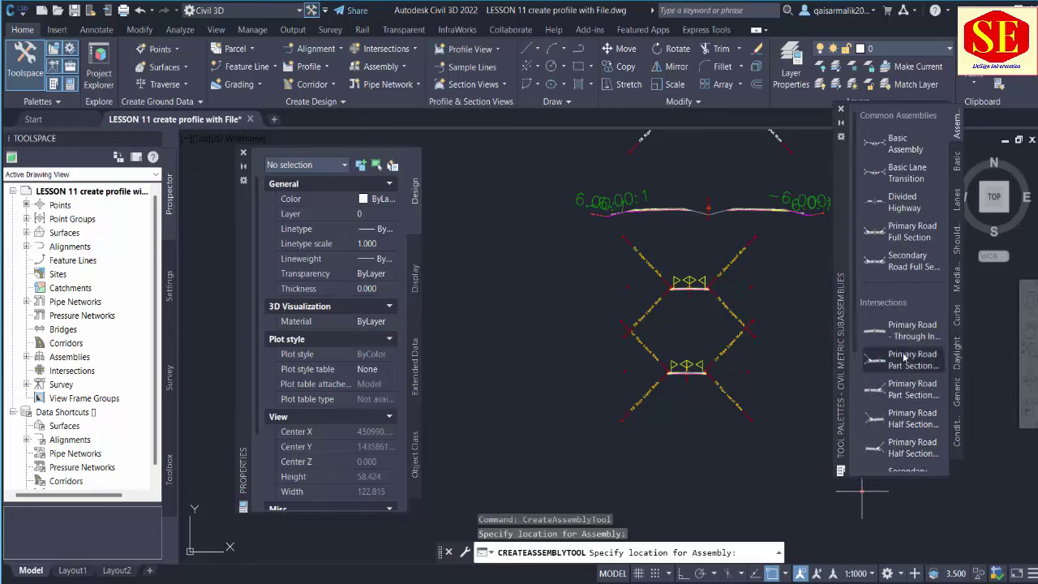
scroll(738, 197, "up", 2)
middle_click_drag(738, 197, 727, 429)
middle_click_drag(721, 251, 721, 405)
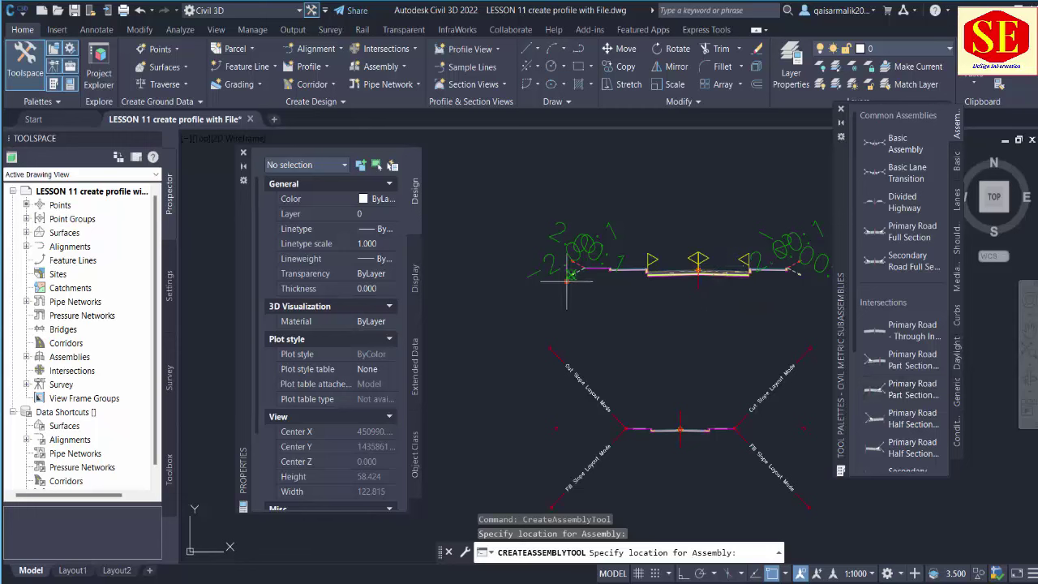
key("Escape")
scroll(680, 194, "down", 2)
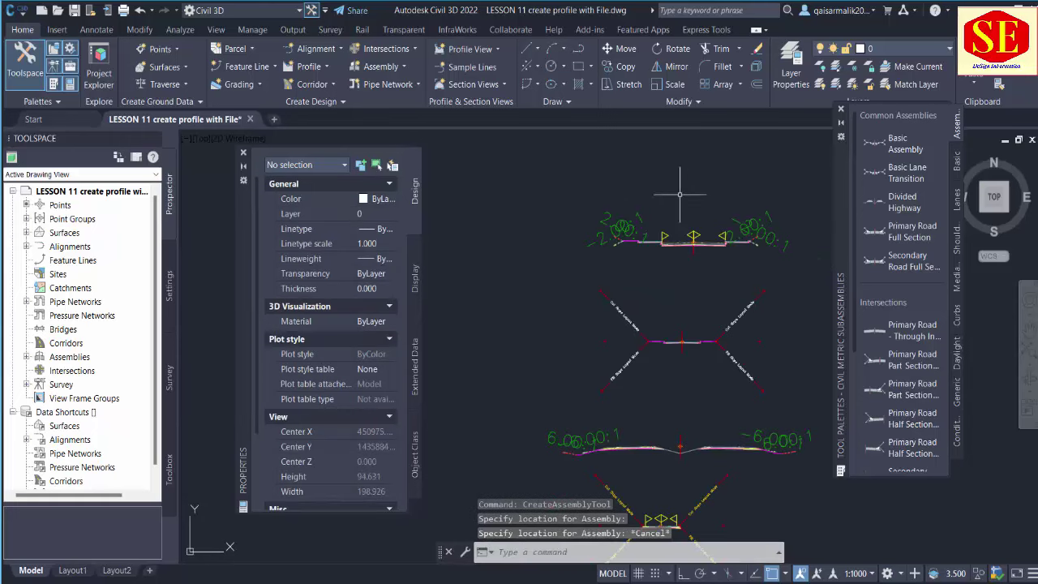
Step: Show the metric Basic subassemblies and look over the custom road assembly and the ready-made ones
left_click(383, 66)
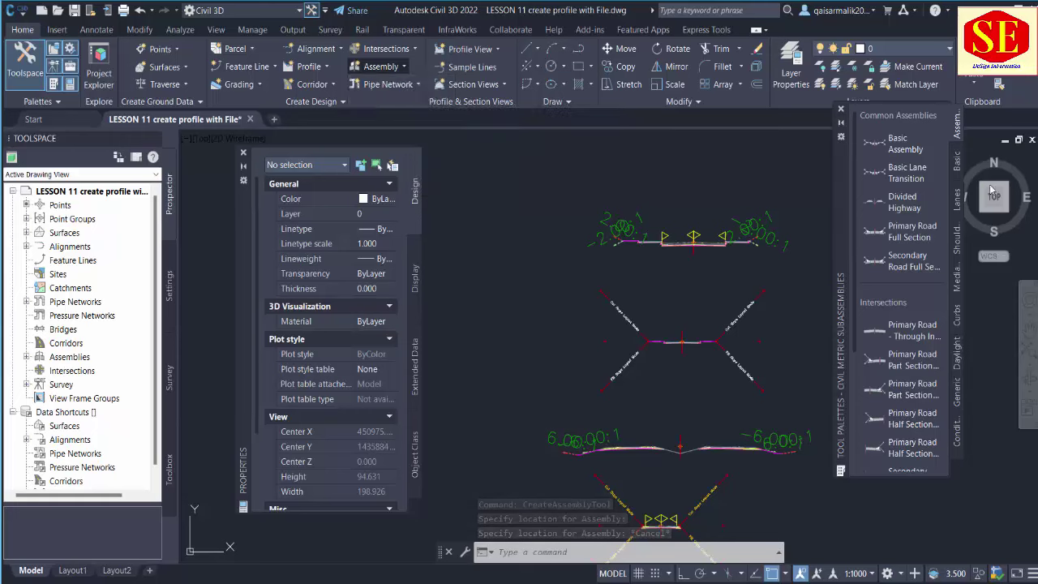
left_click(957, 161)
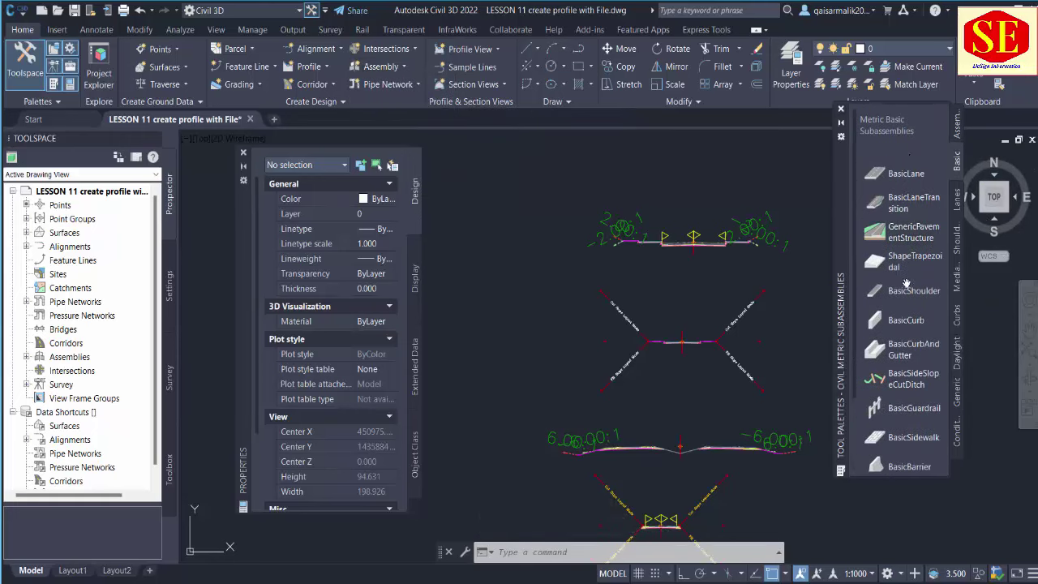
scroll(674, 242, "up", 3)
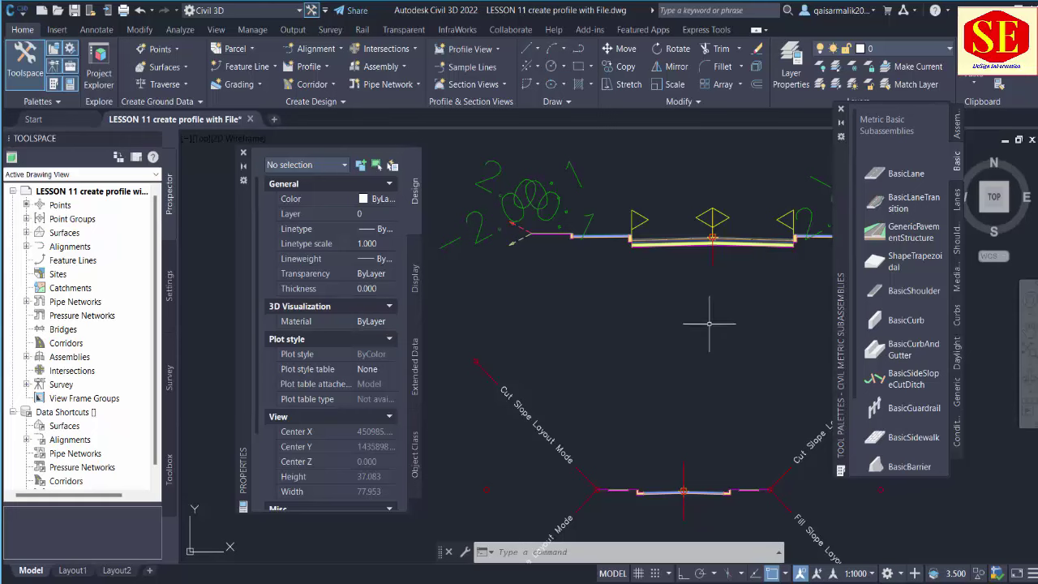
scroll(698, 317, "down", 8)
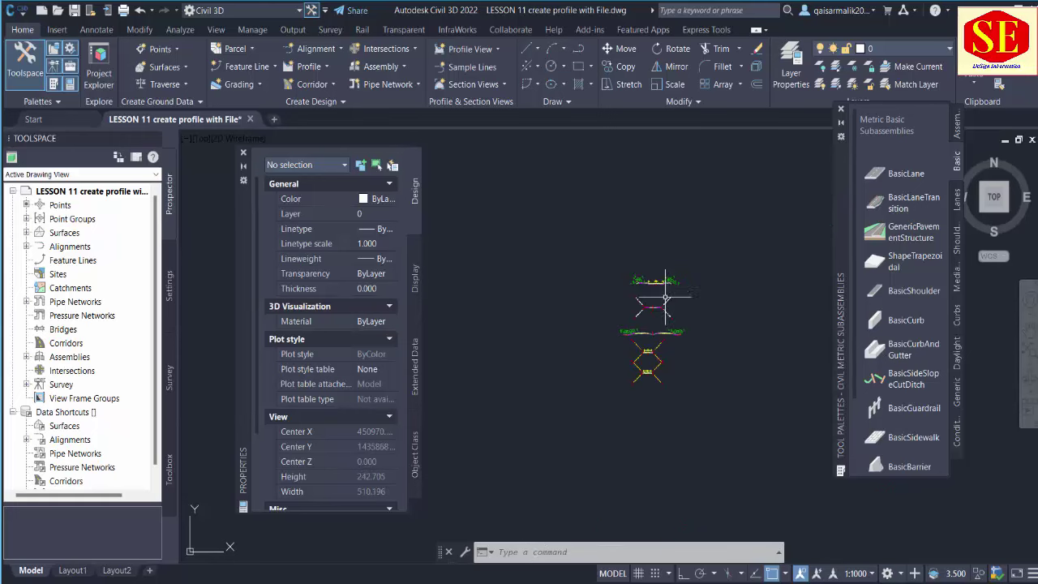
Step: Close the object properties and the subassembly palettes, and view the assemblies together with the site surface and profile views
left_click(243, 152)
left_click(841, 108)
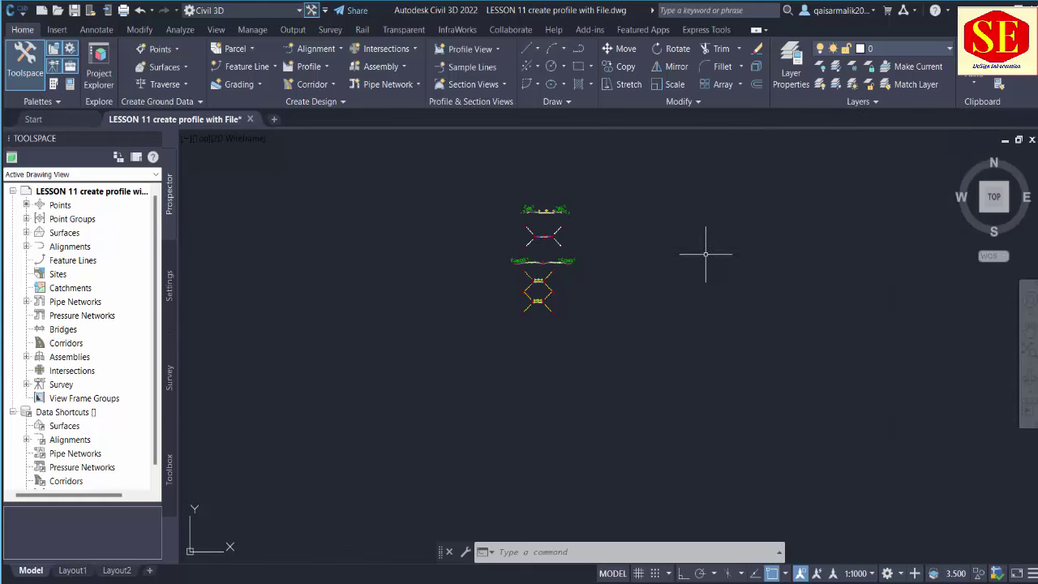
scroll(699, 262, "down", 5)
scroll(657, 261, "down", 2)
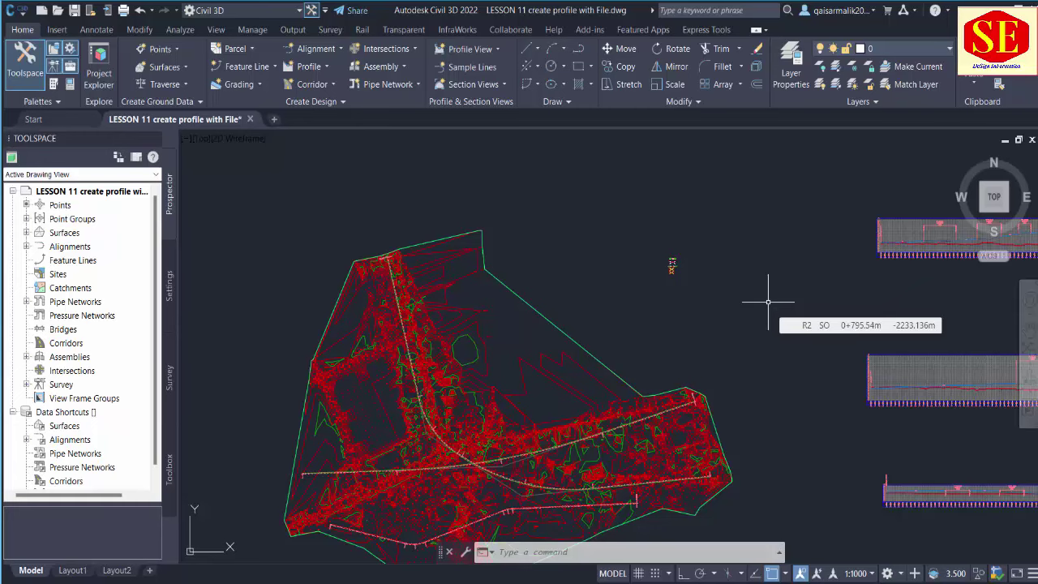
scroll(668, 254, "up", 5)
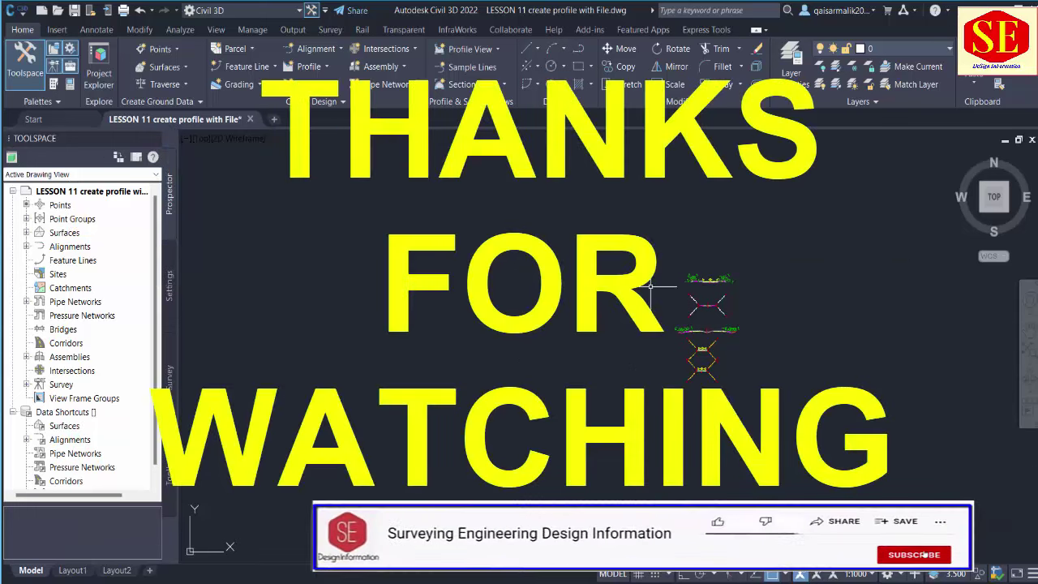
scroll(679, 267, "down", 8)
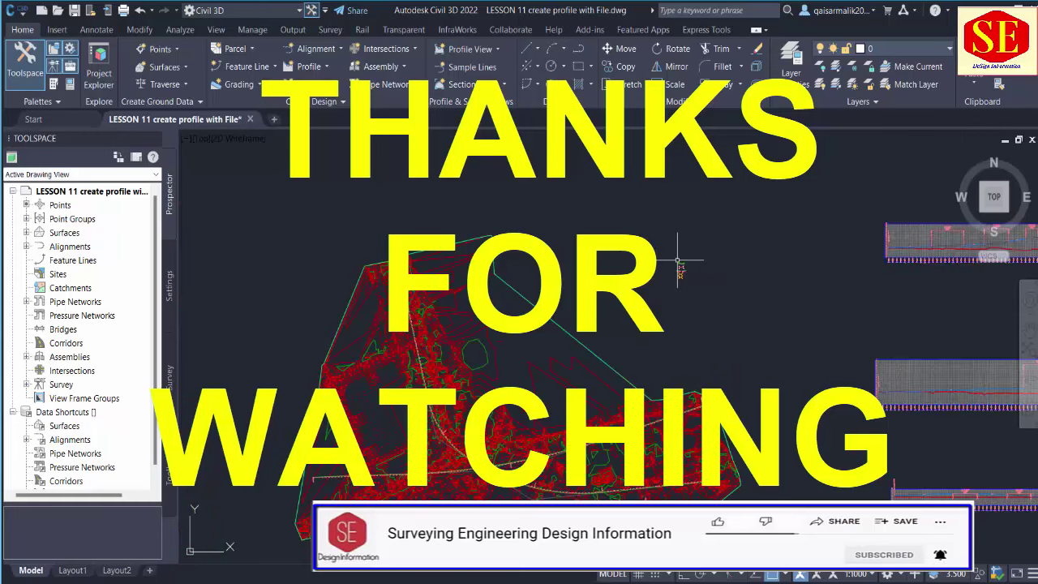